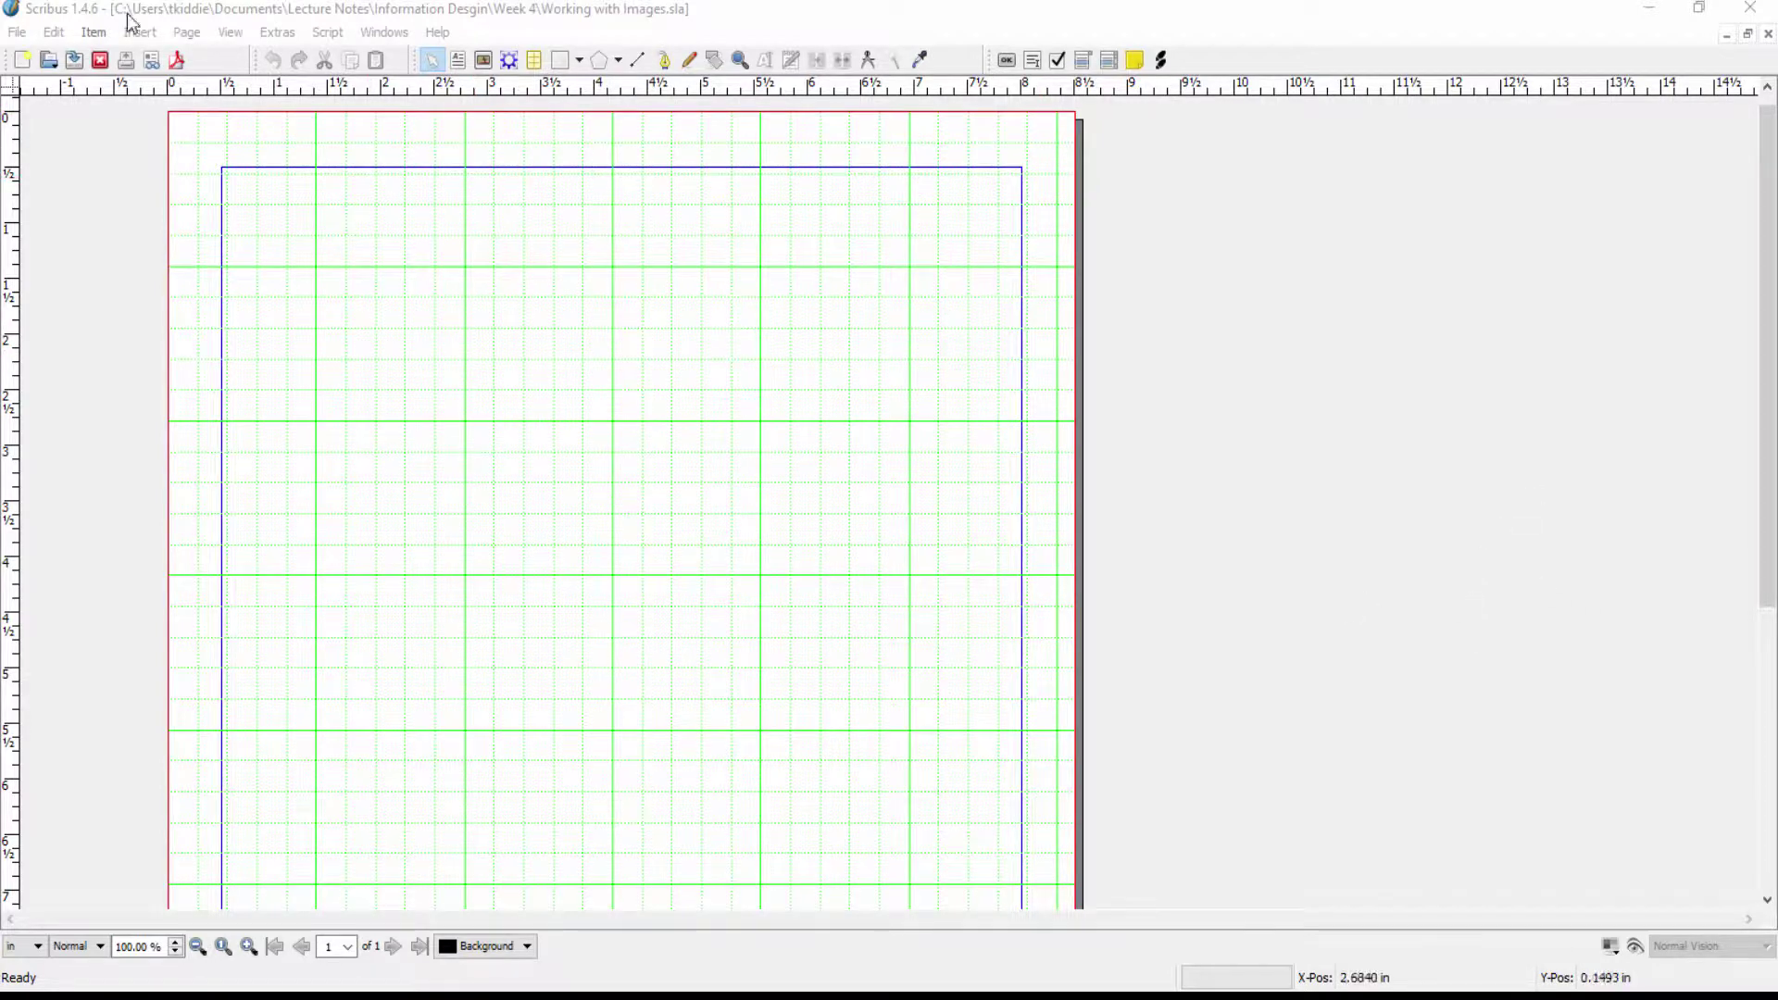
Insert an image frame and drag it out as a roughly square box in the page's upper-left area.
right_click(283, 230)
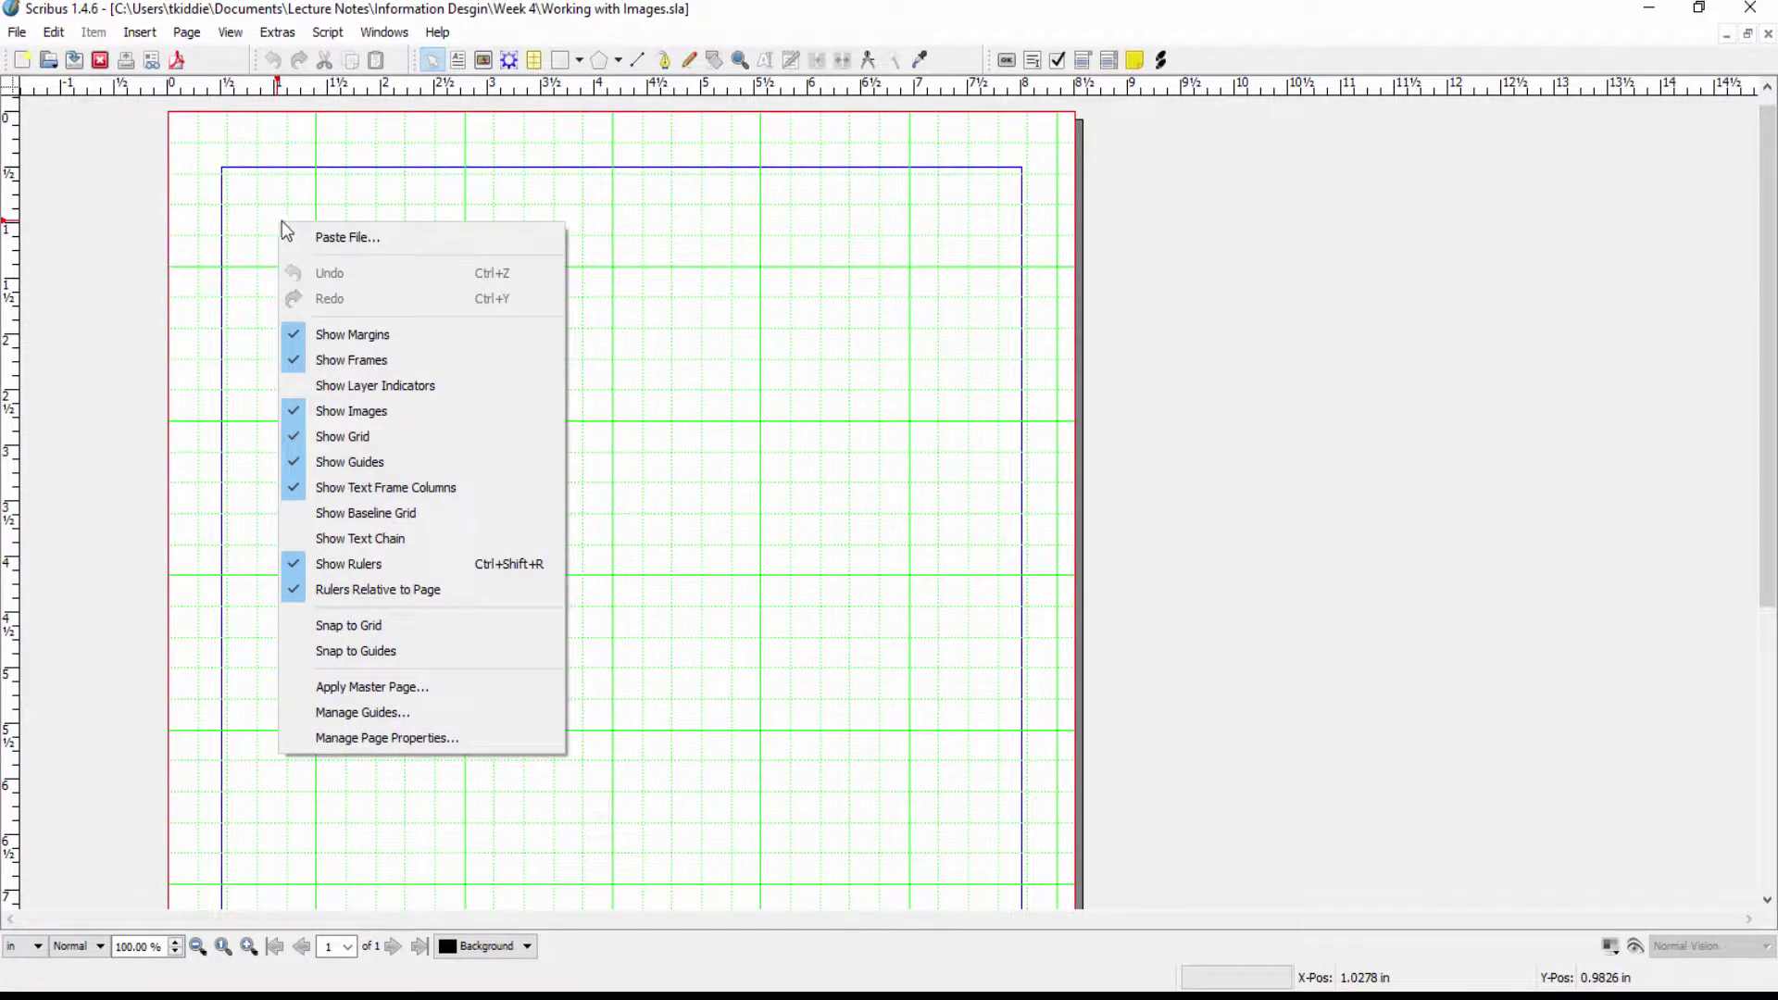
click(718, 280)
click(139, 32)
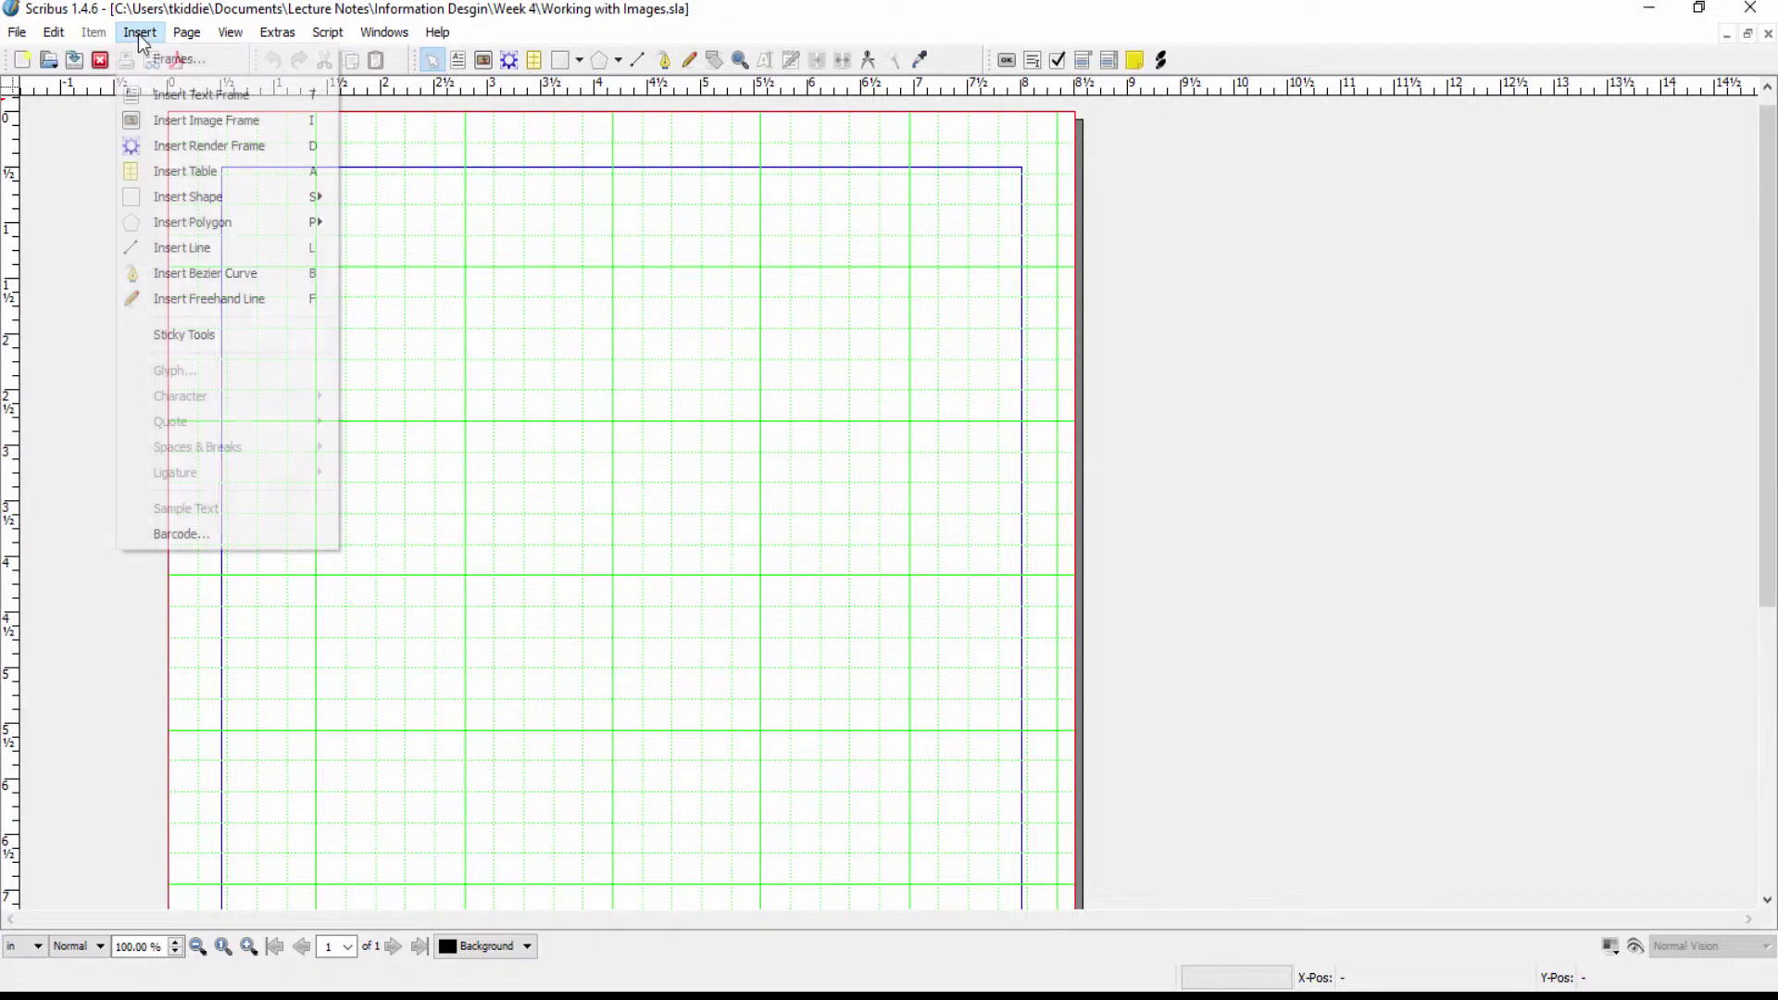
click(241, 122)
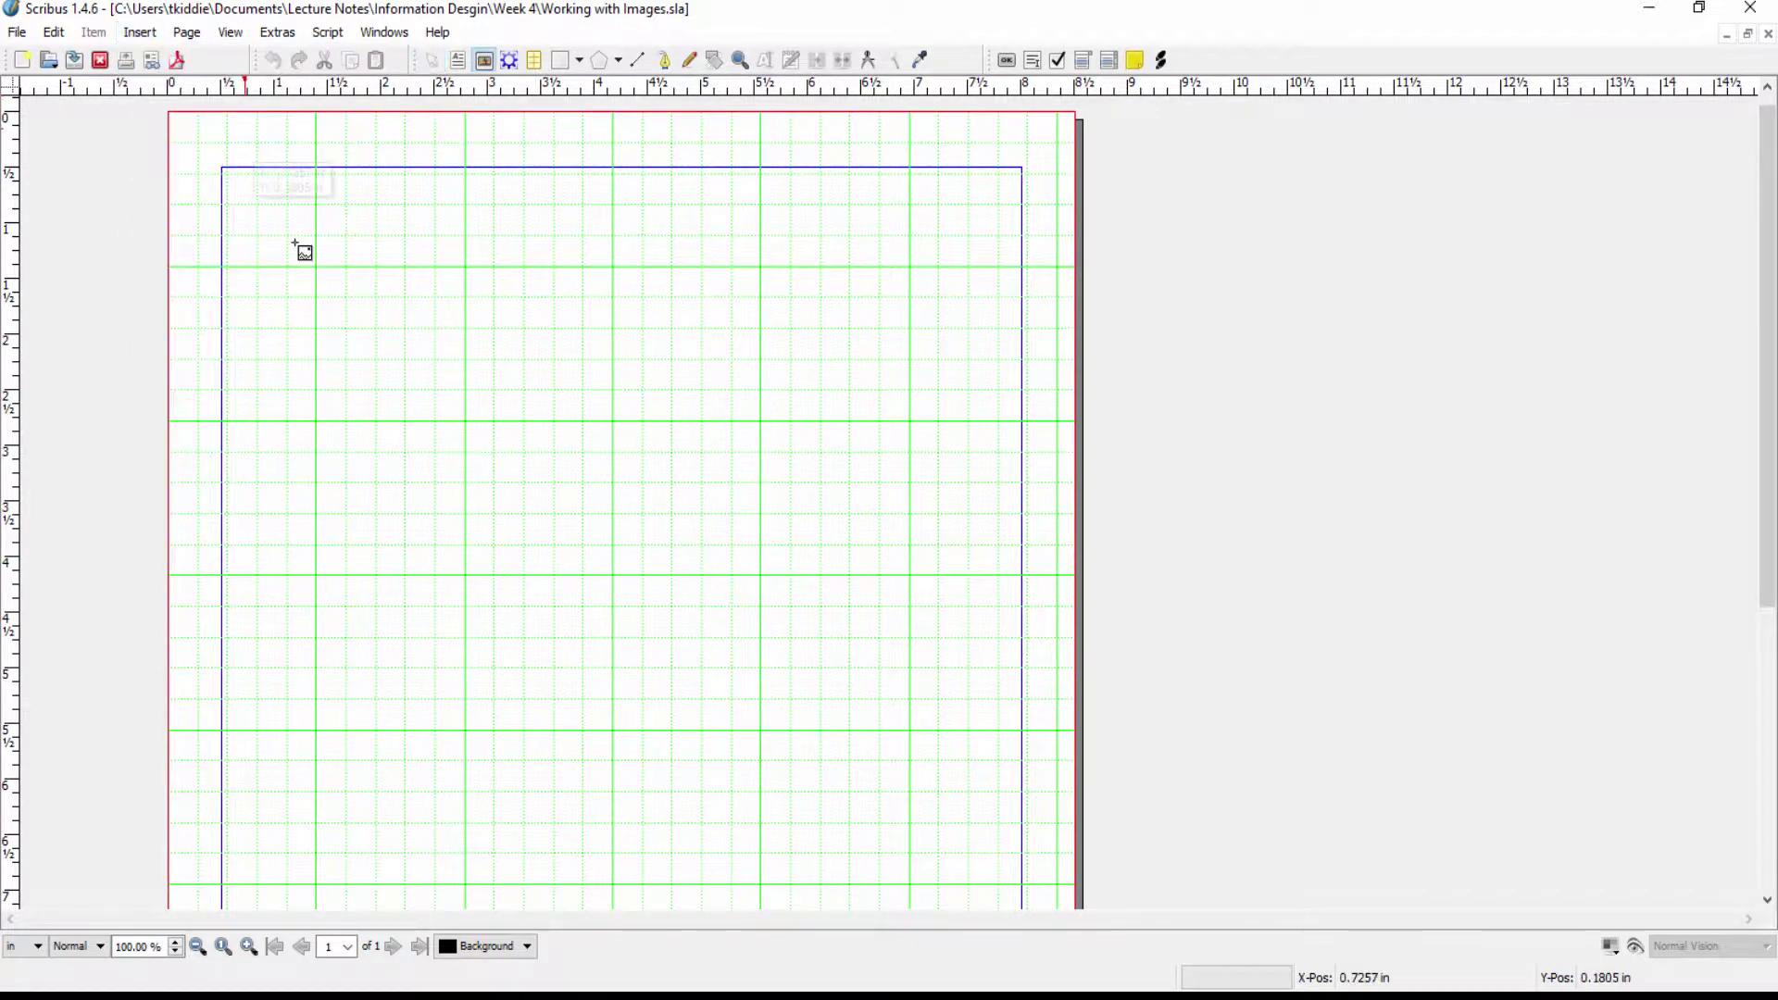
drag(264, 258, 633, 638)
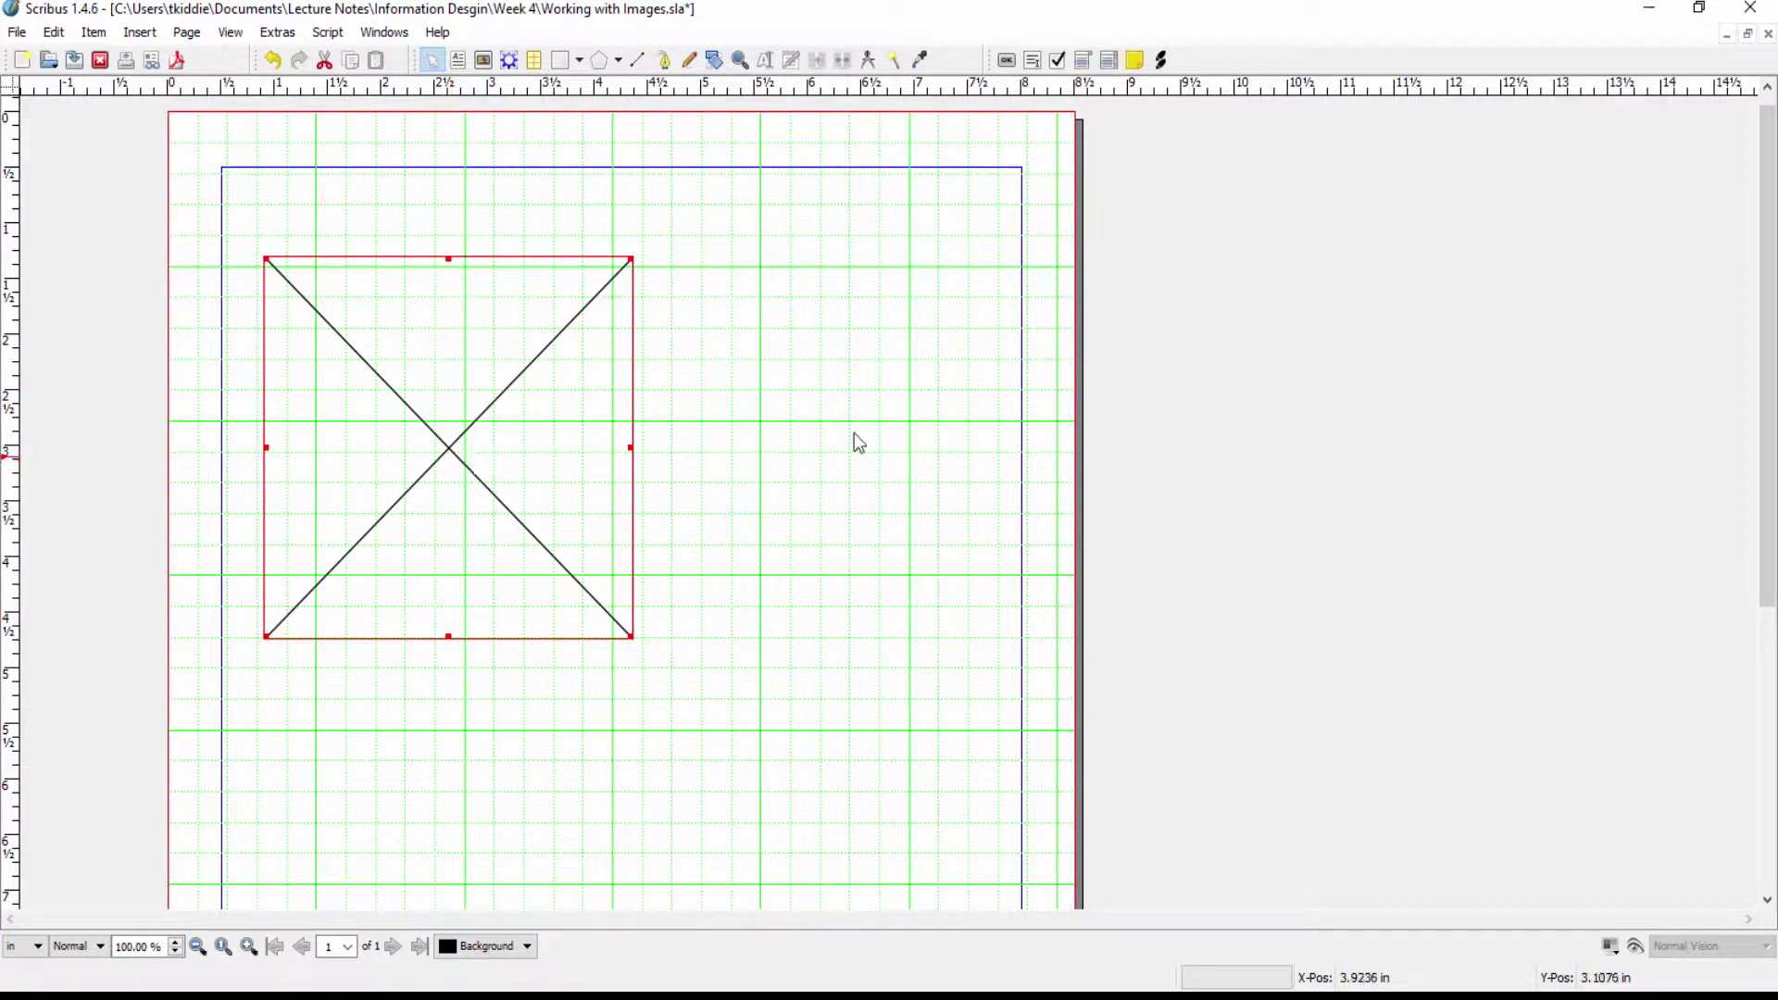
Load Ravioli and Filet.JPG from Lecture Notes > Information Desgin > Week 4 into the frame.
right_click(451, 380)
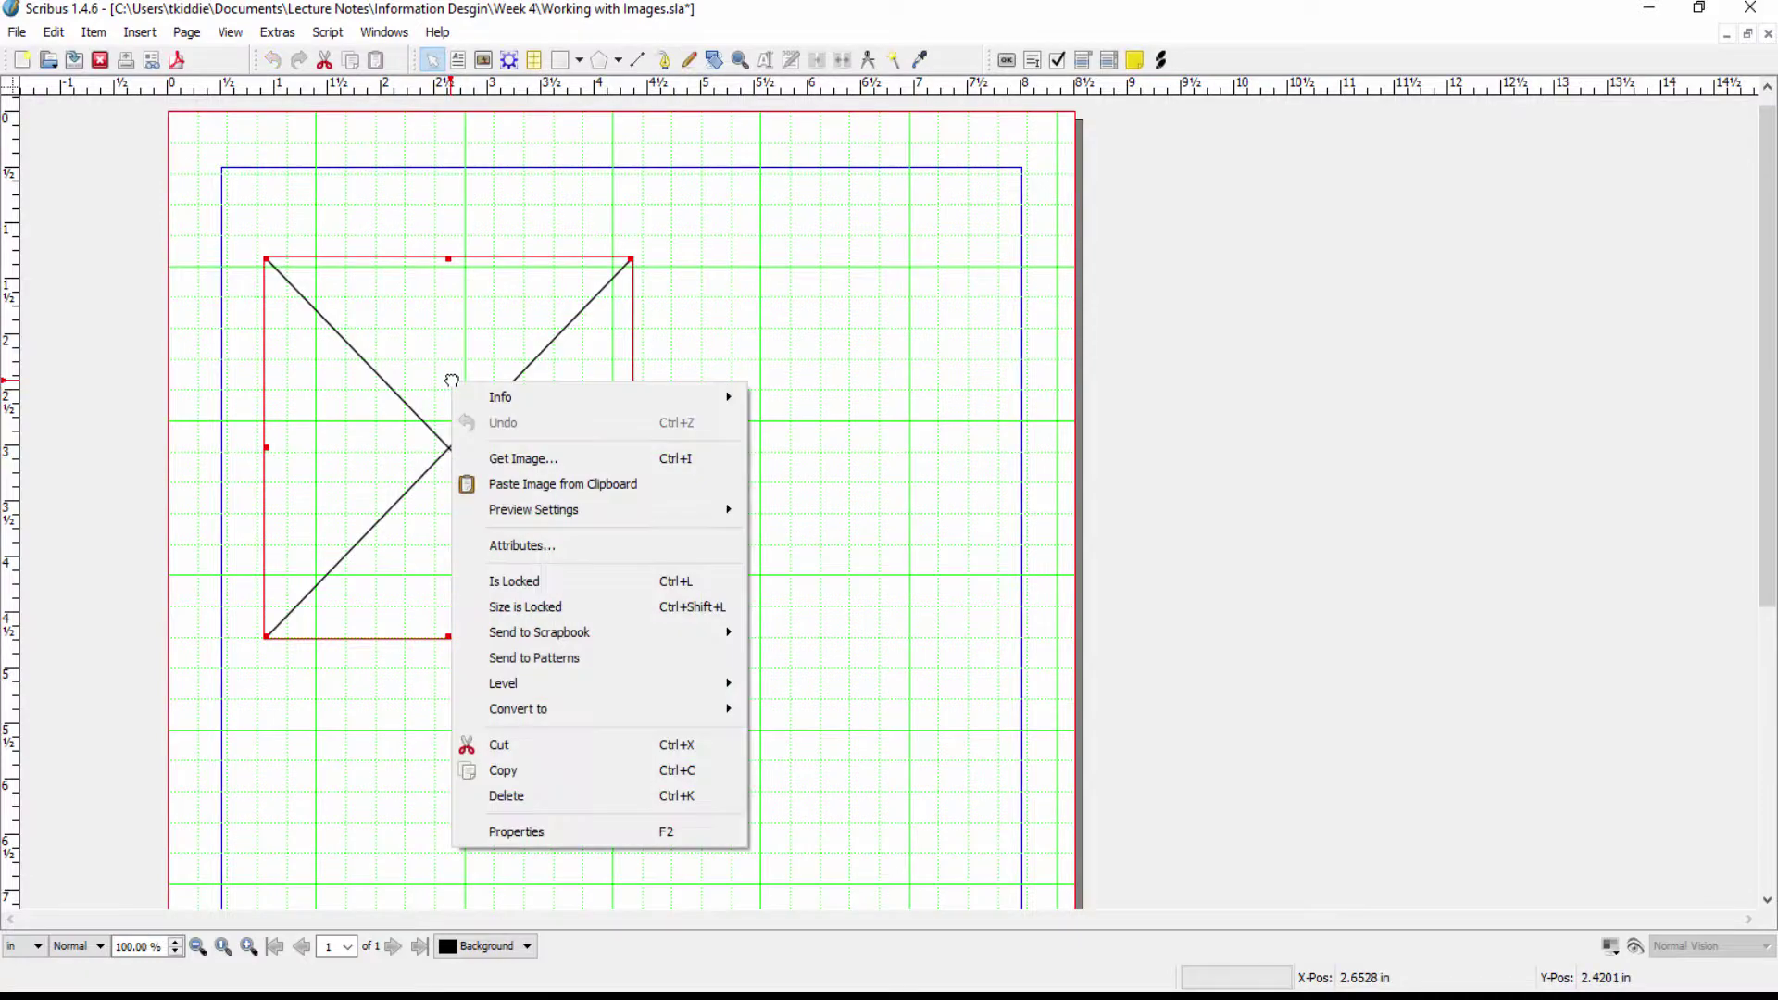
click(534, 461)
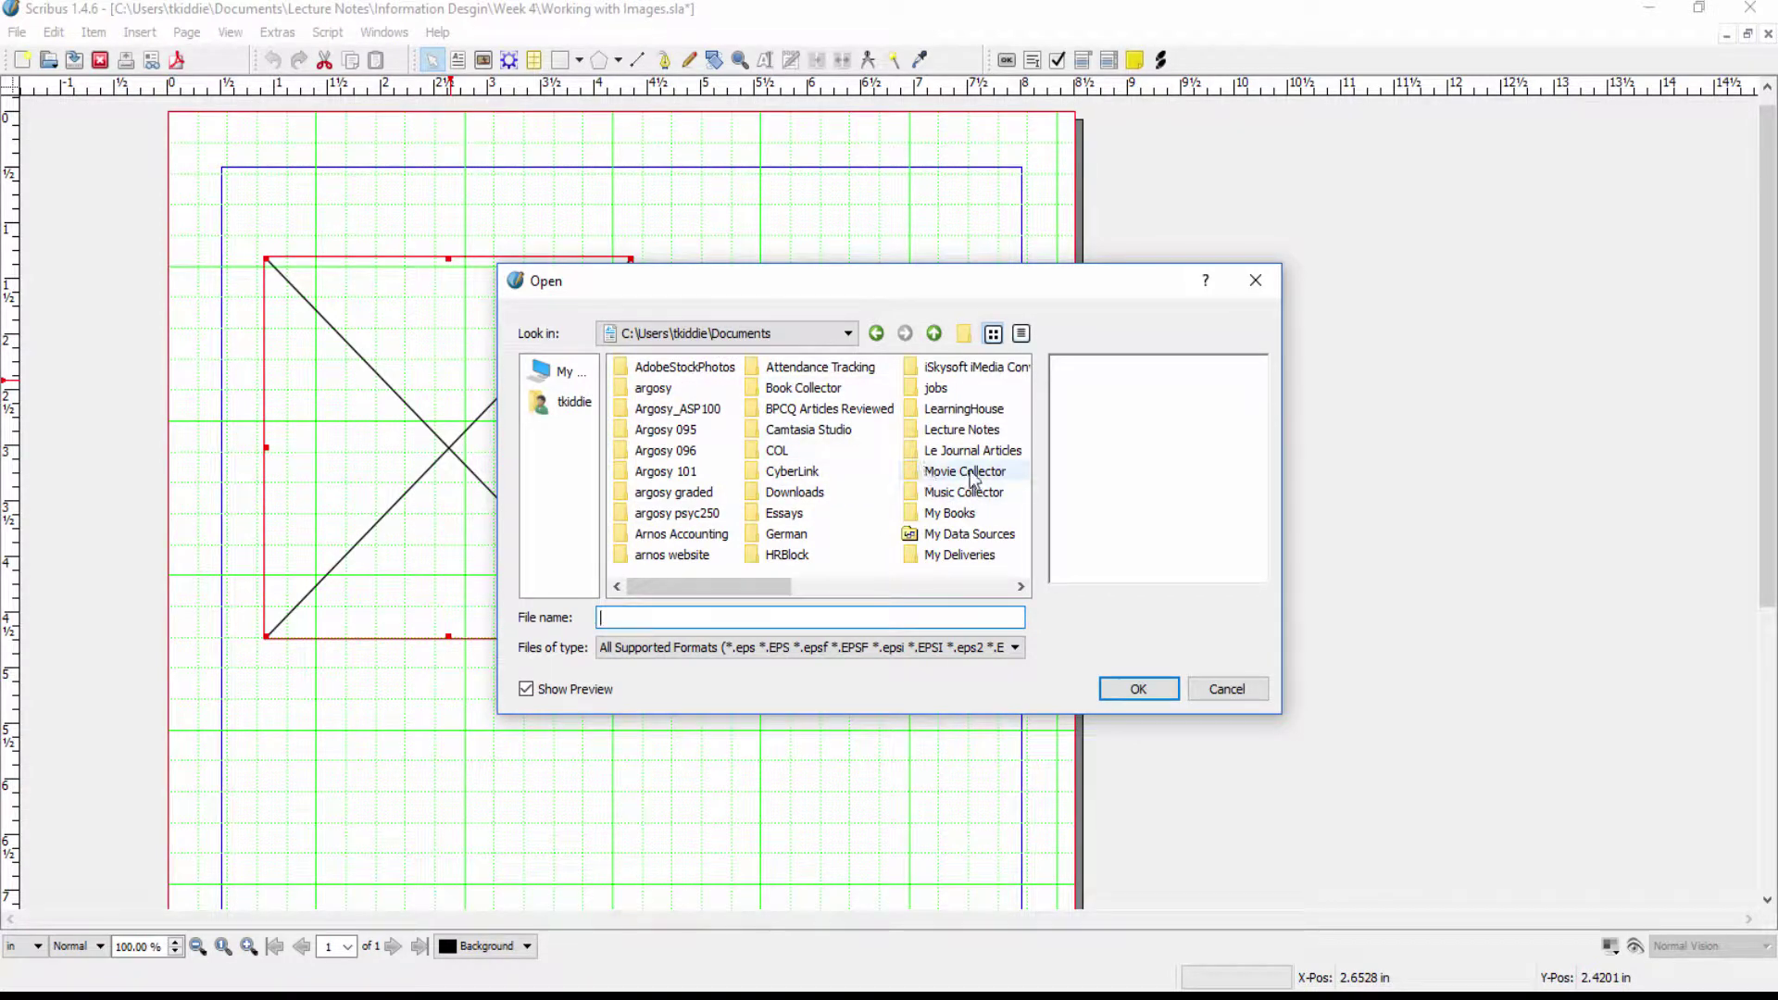
double_click(967, 430)
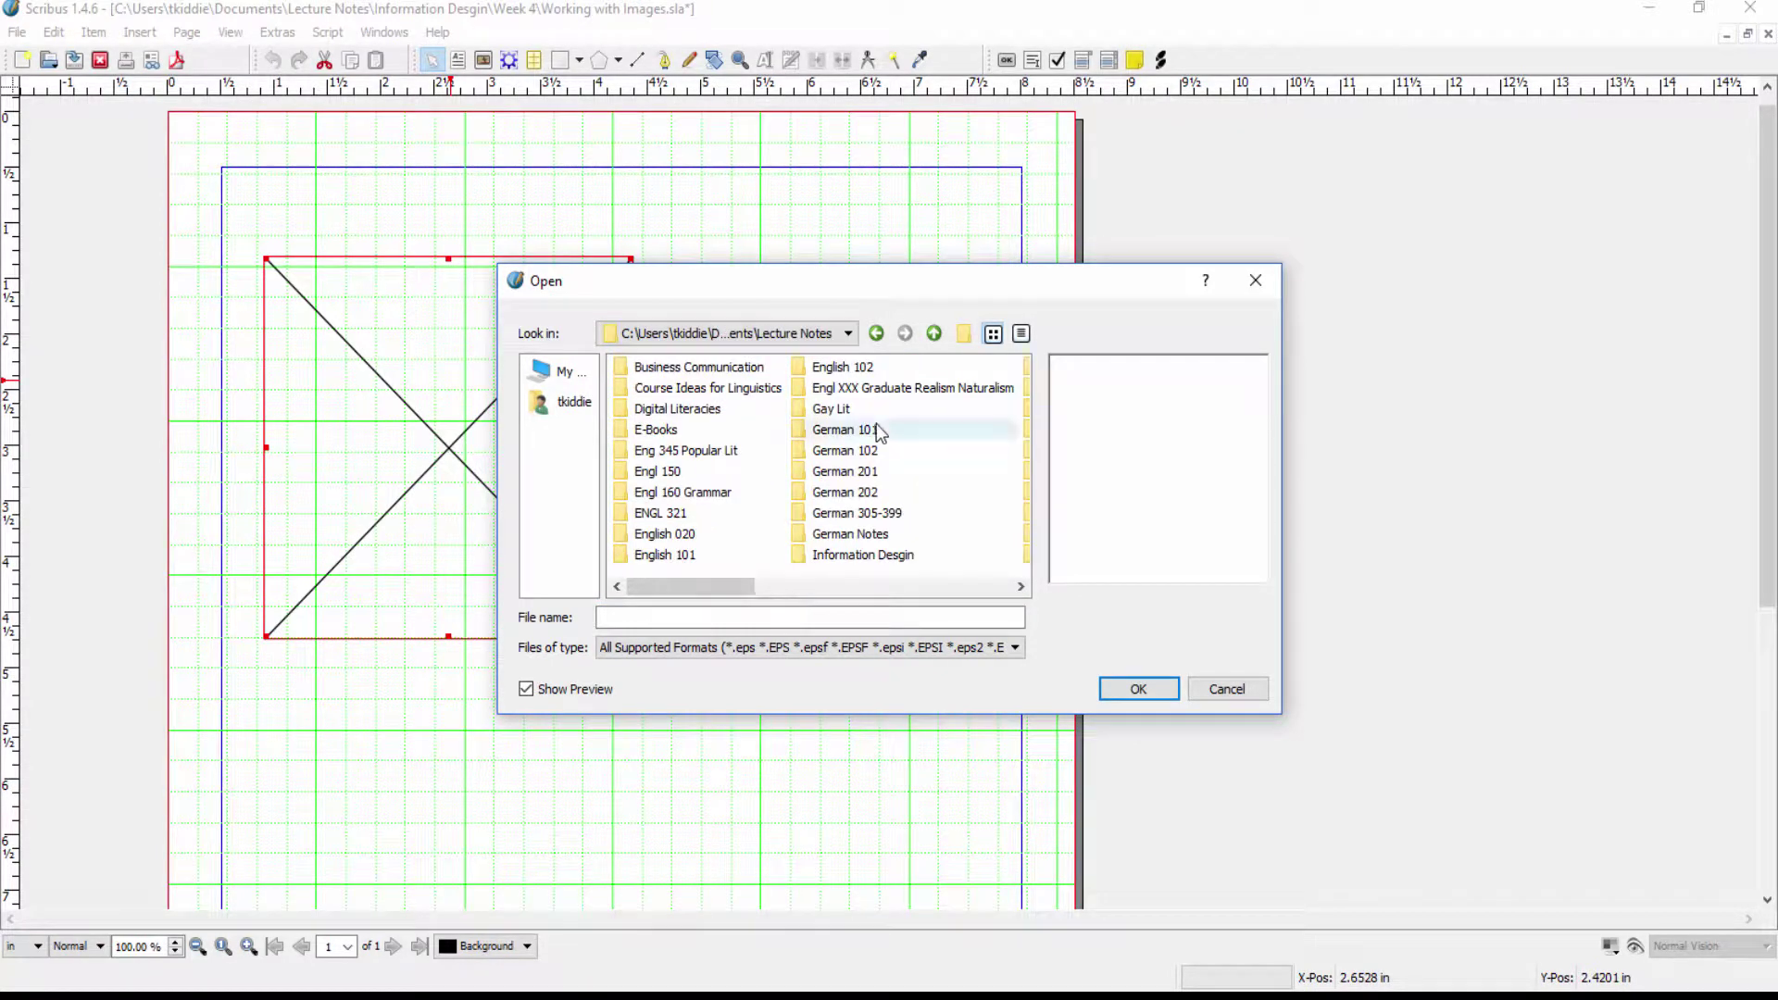
double_click(882, 552)
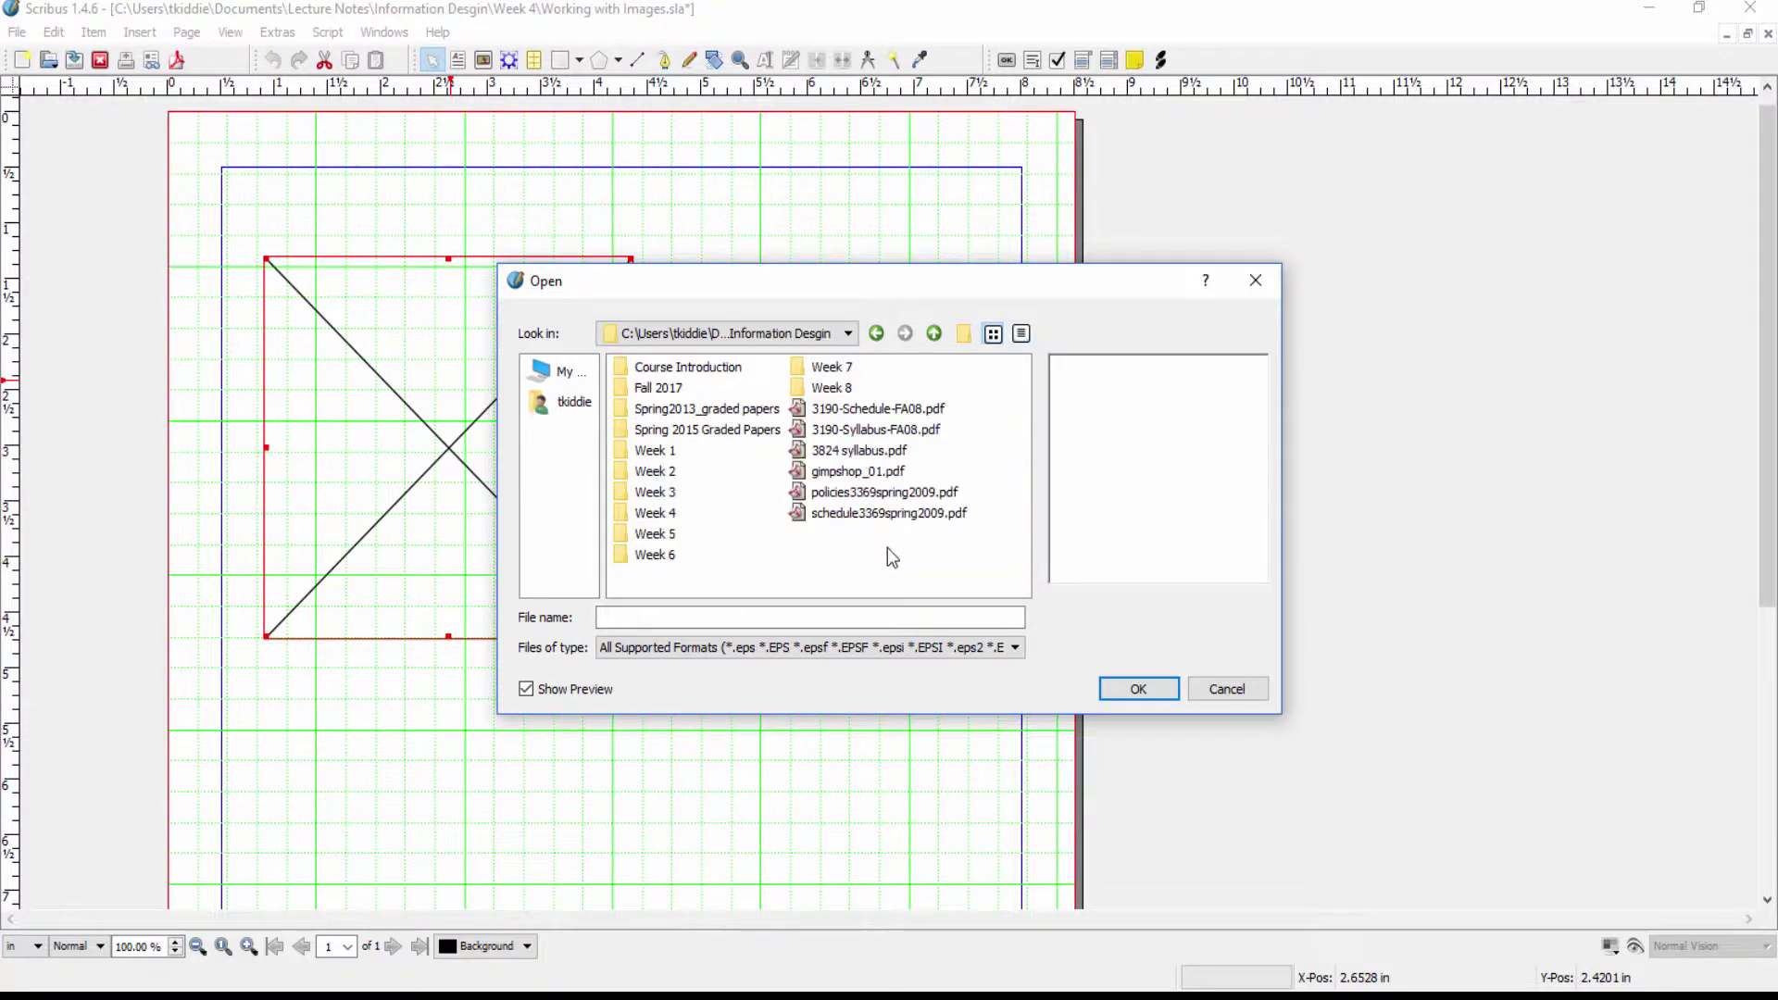
double_click(660, 512)
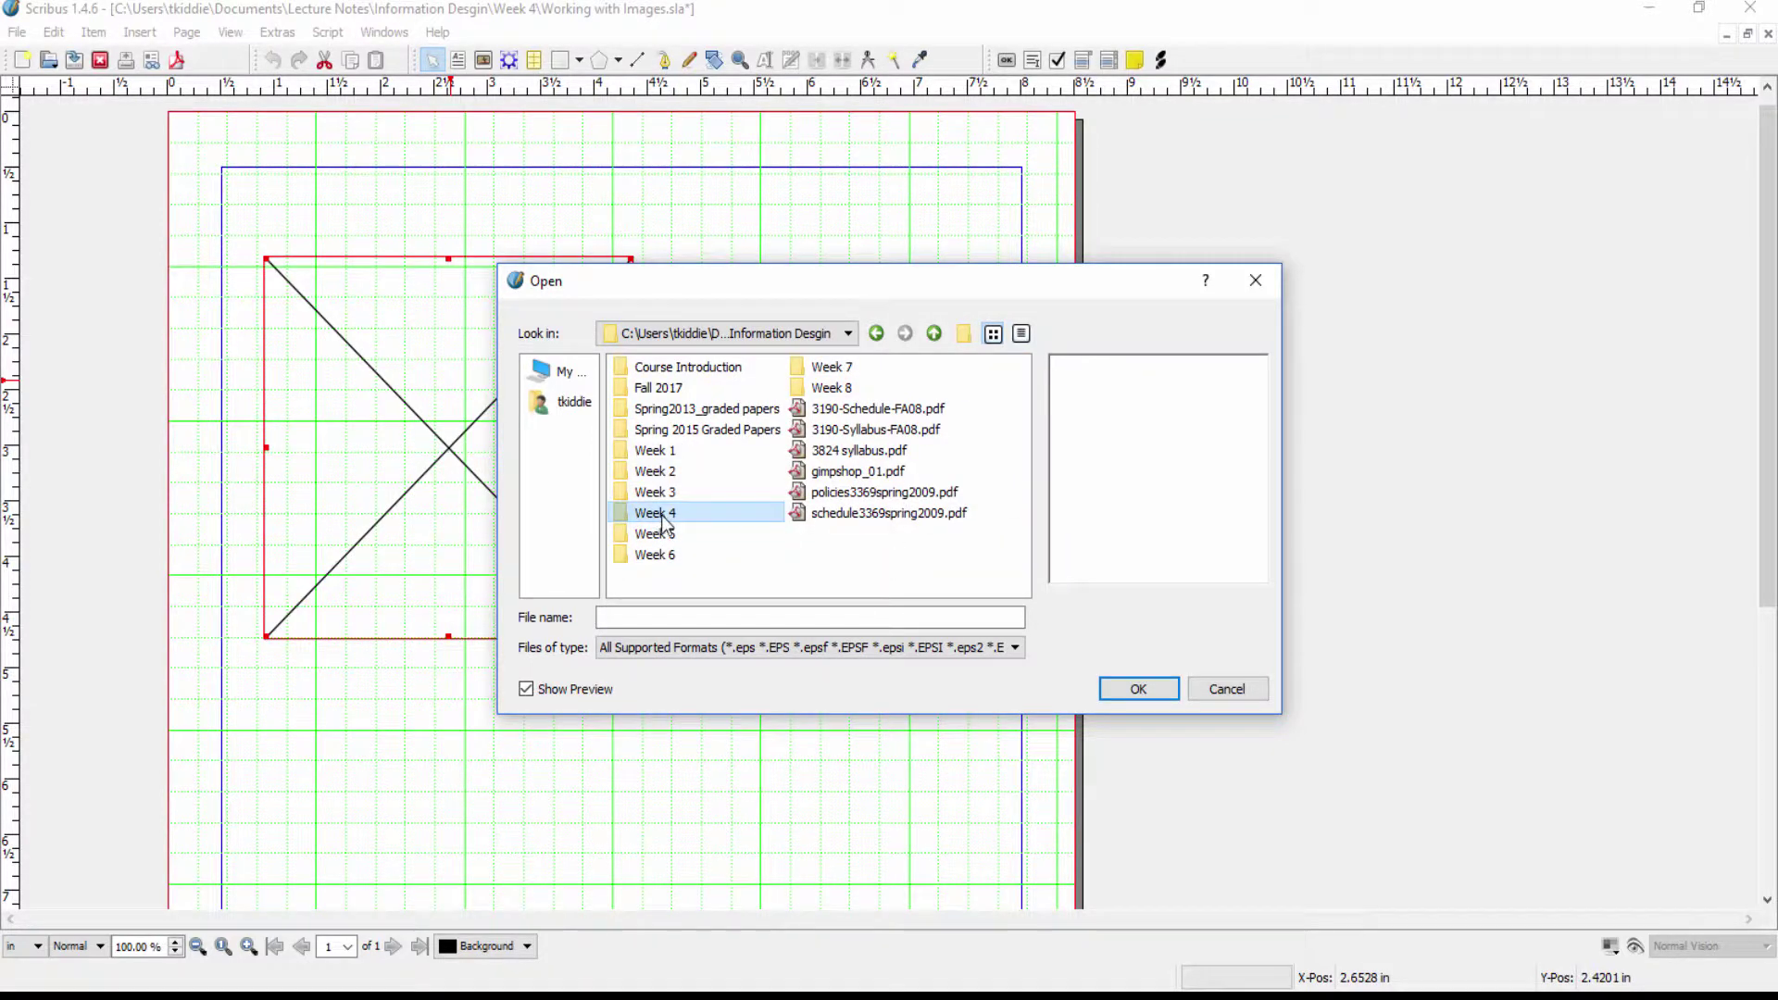
click(696, 432)
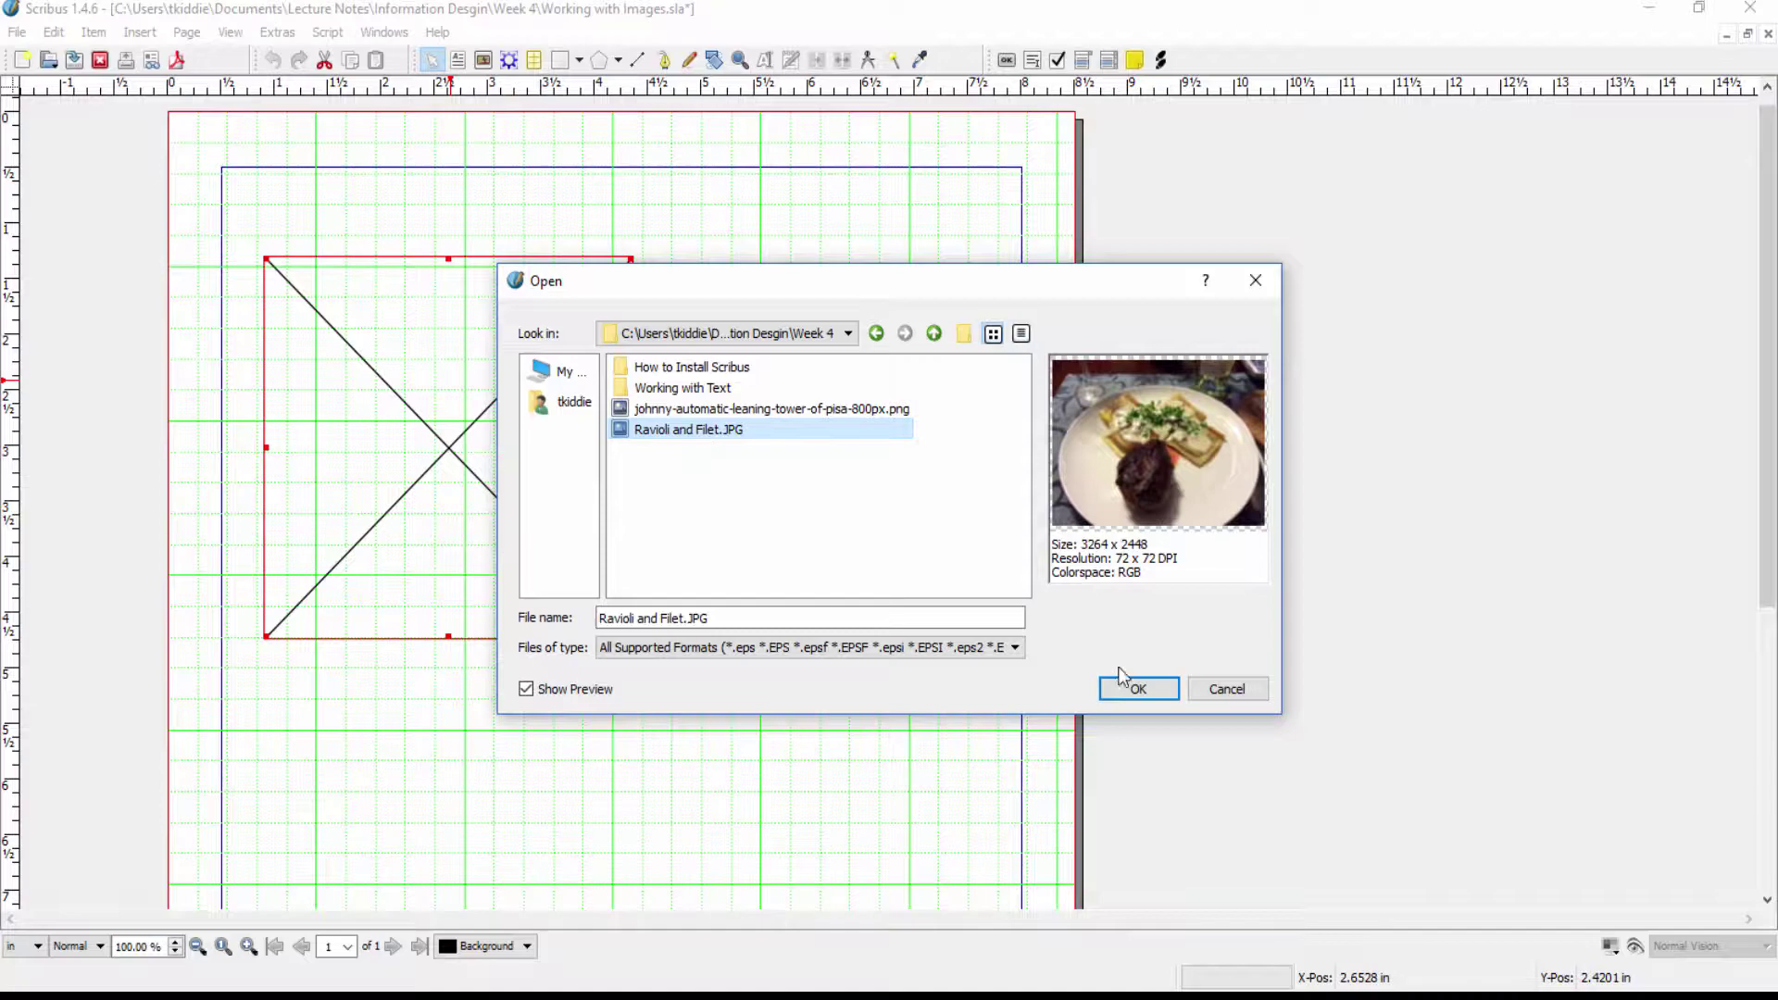
click(1138, 689)
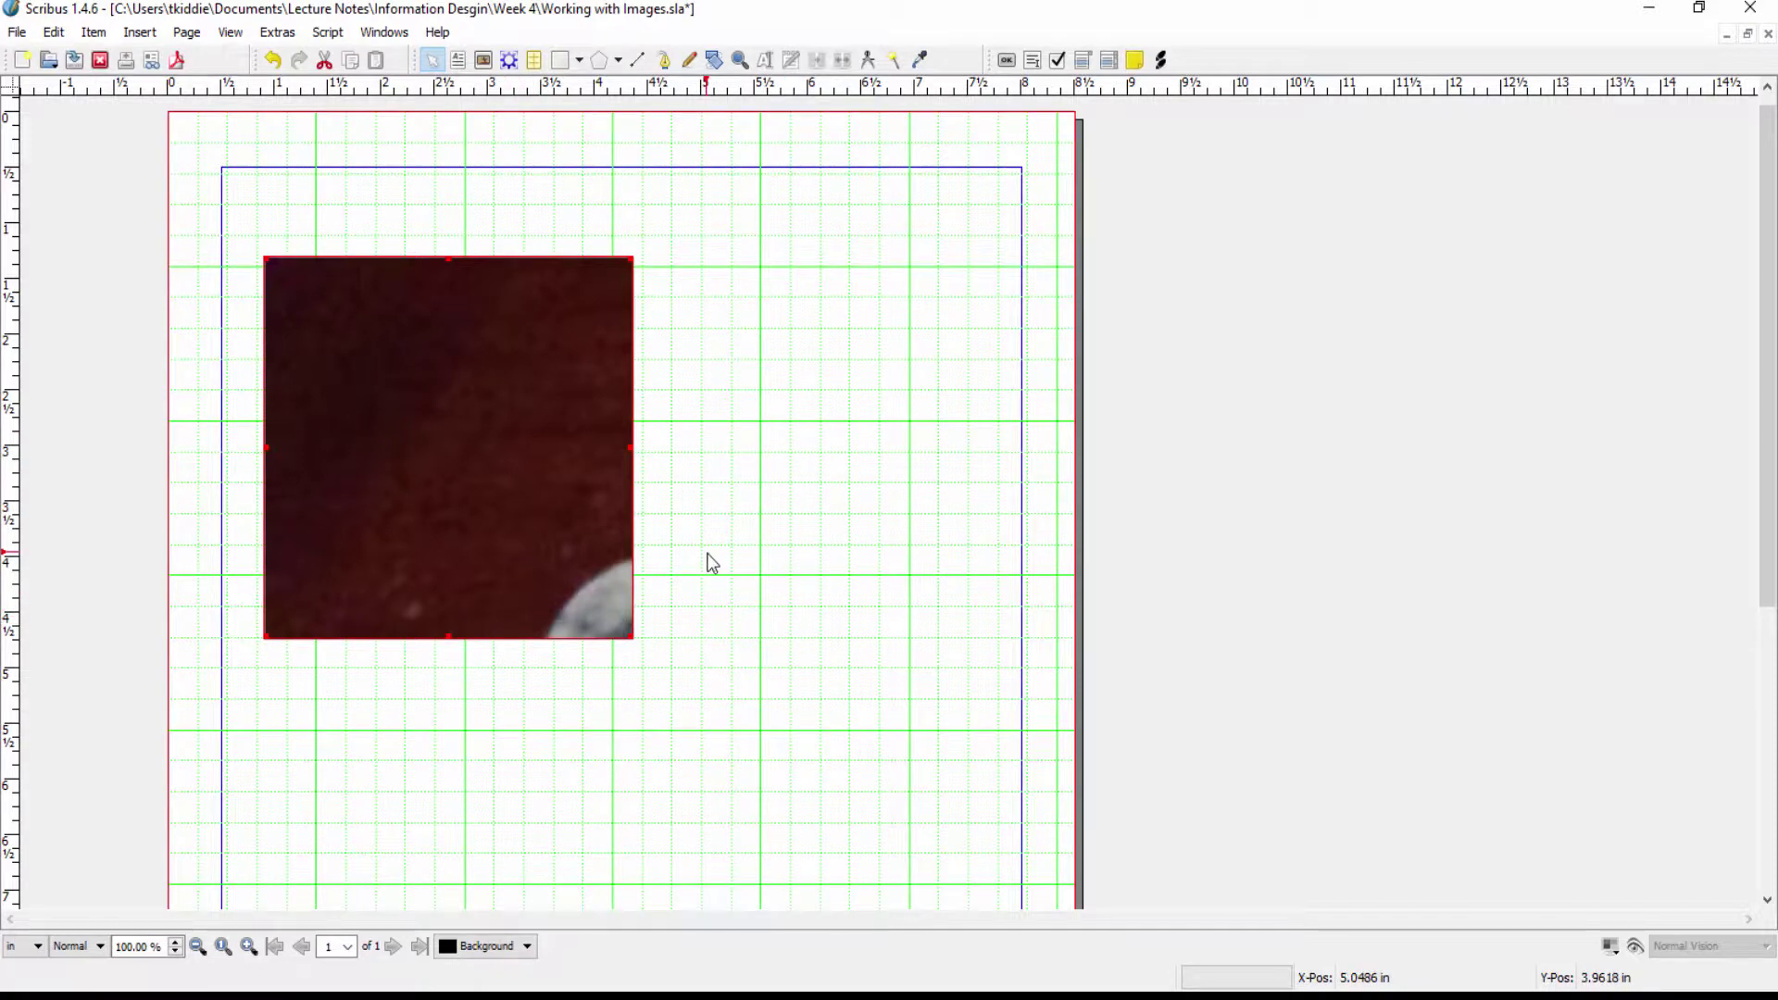
right_click(397, 417)
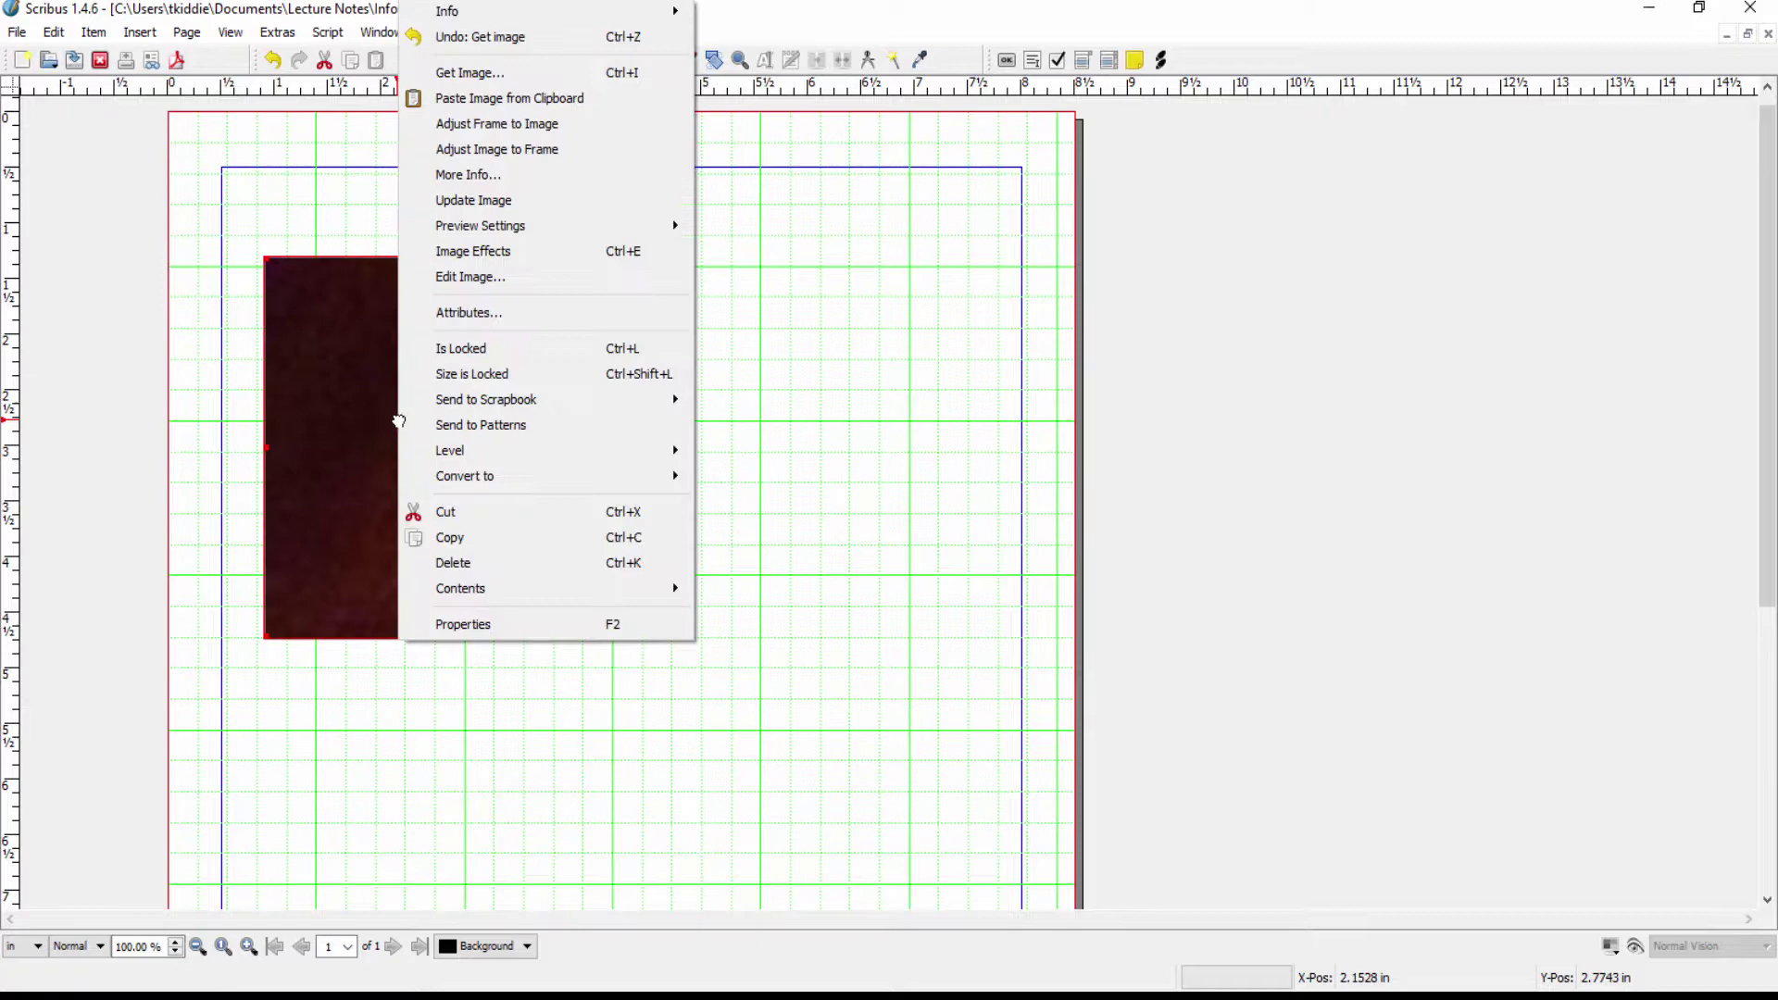
click(481, 126)
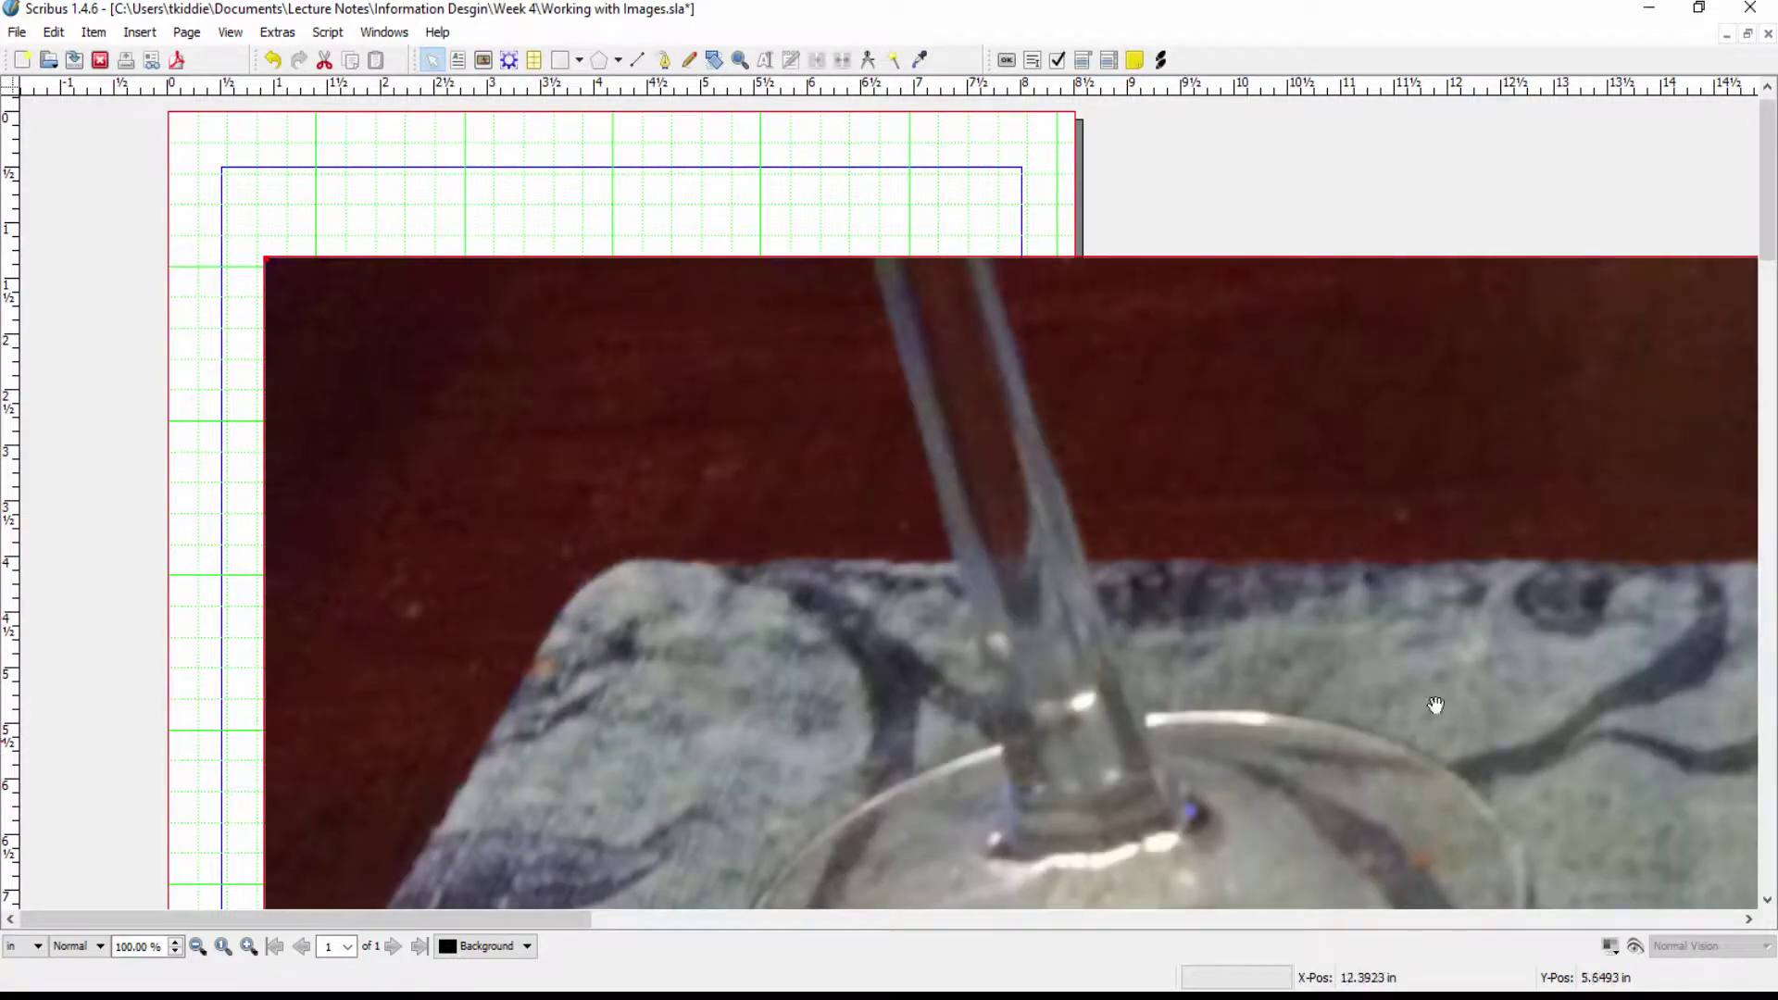
scroll(1500, 618, down, 5)
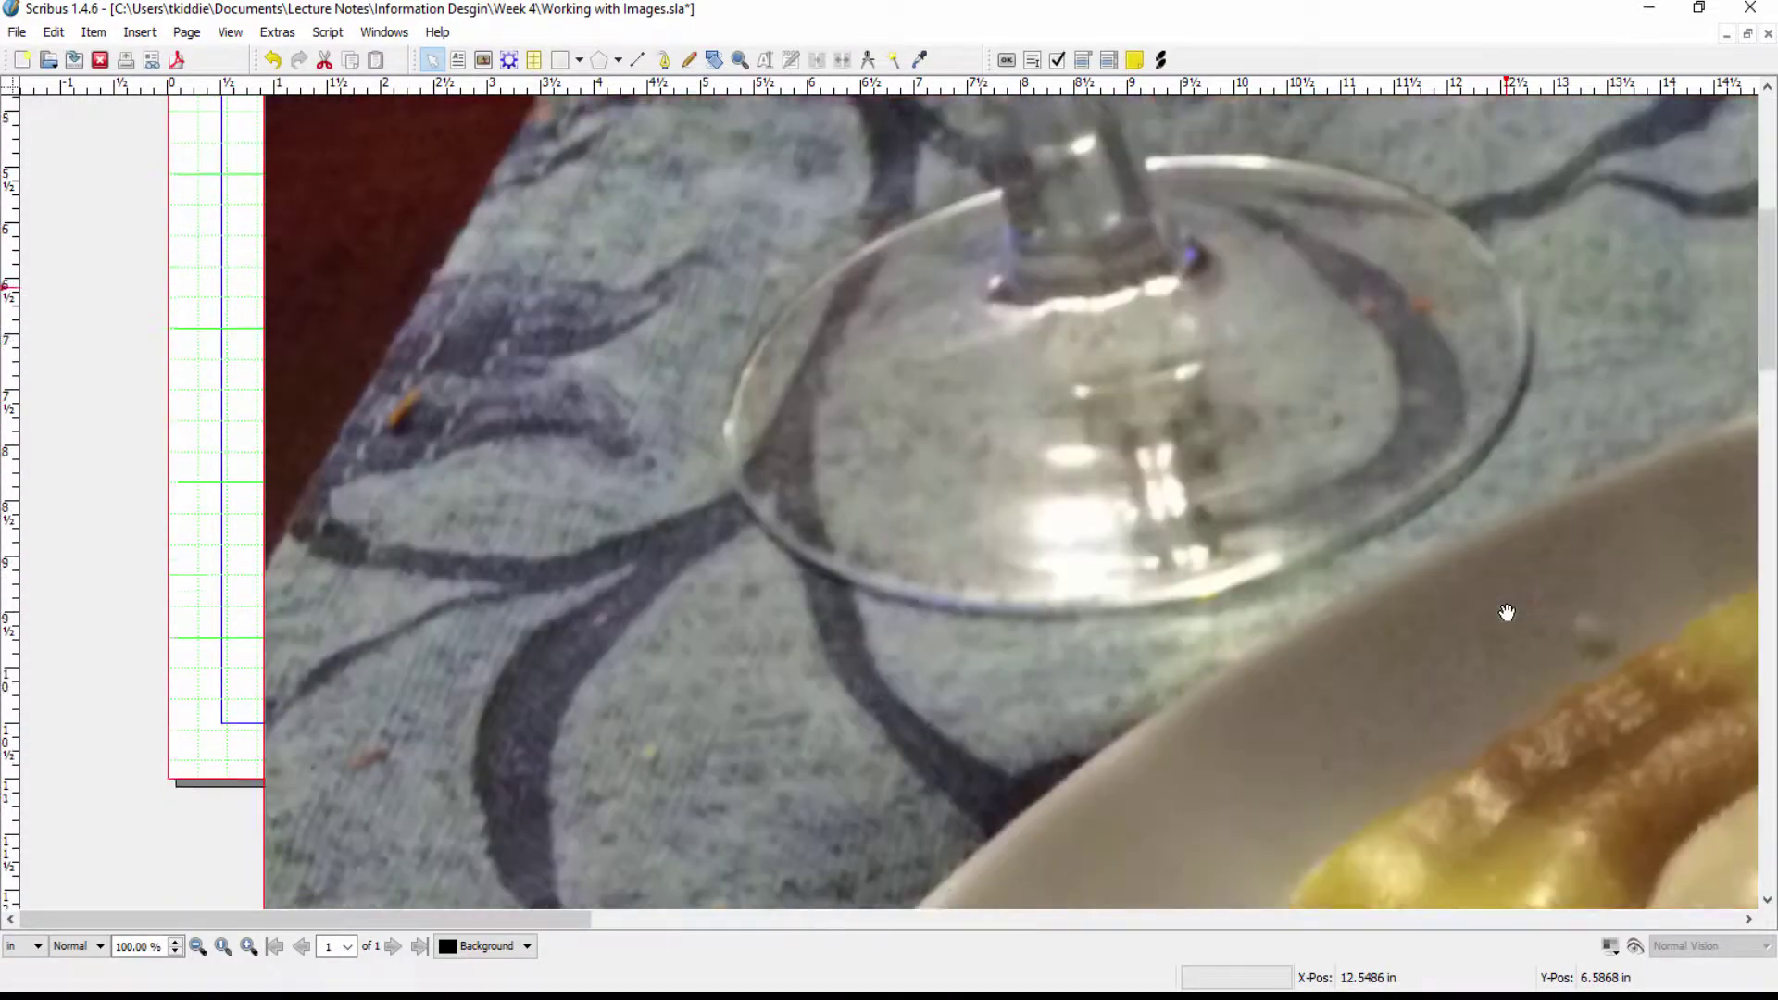
scroll(1507, 612, down, 9)
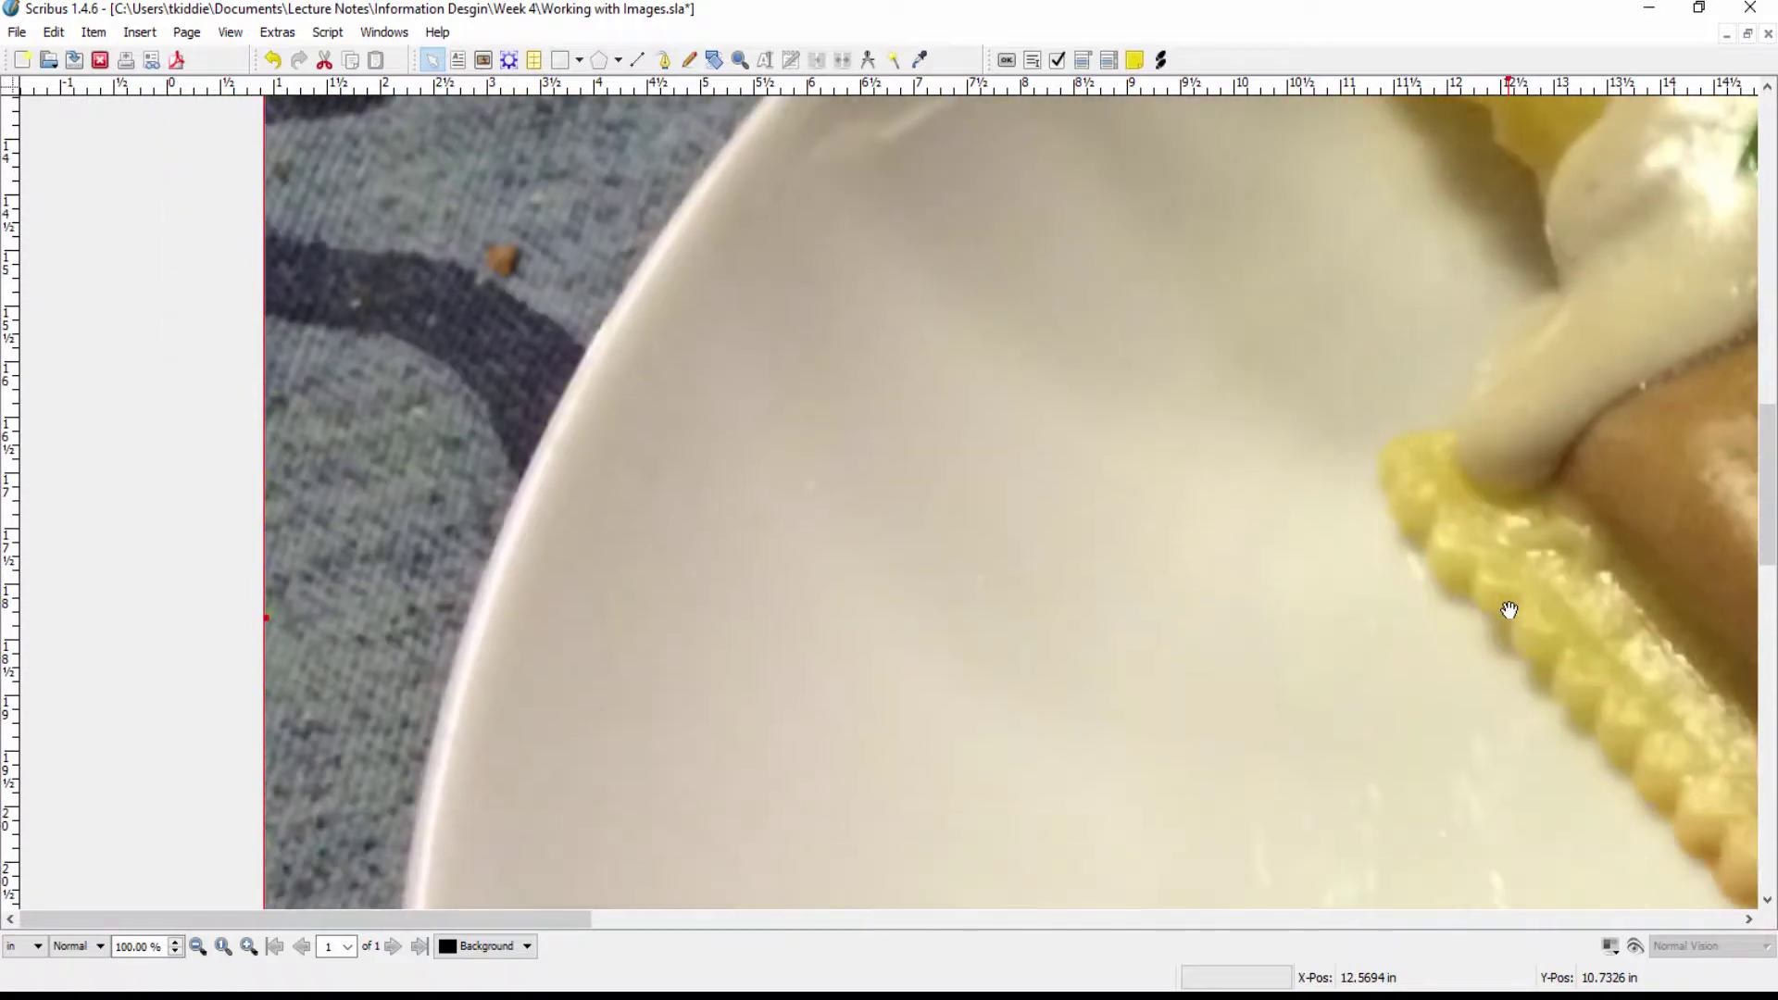
scroll(1510, 609, up, 10)
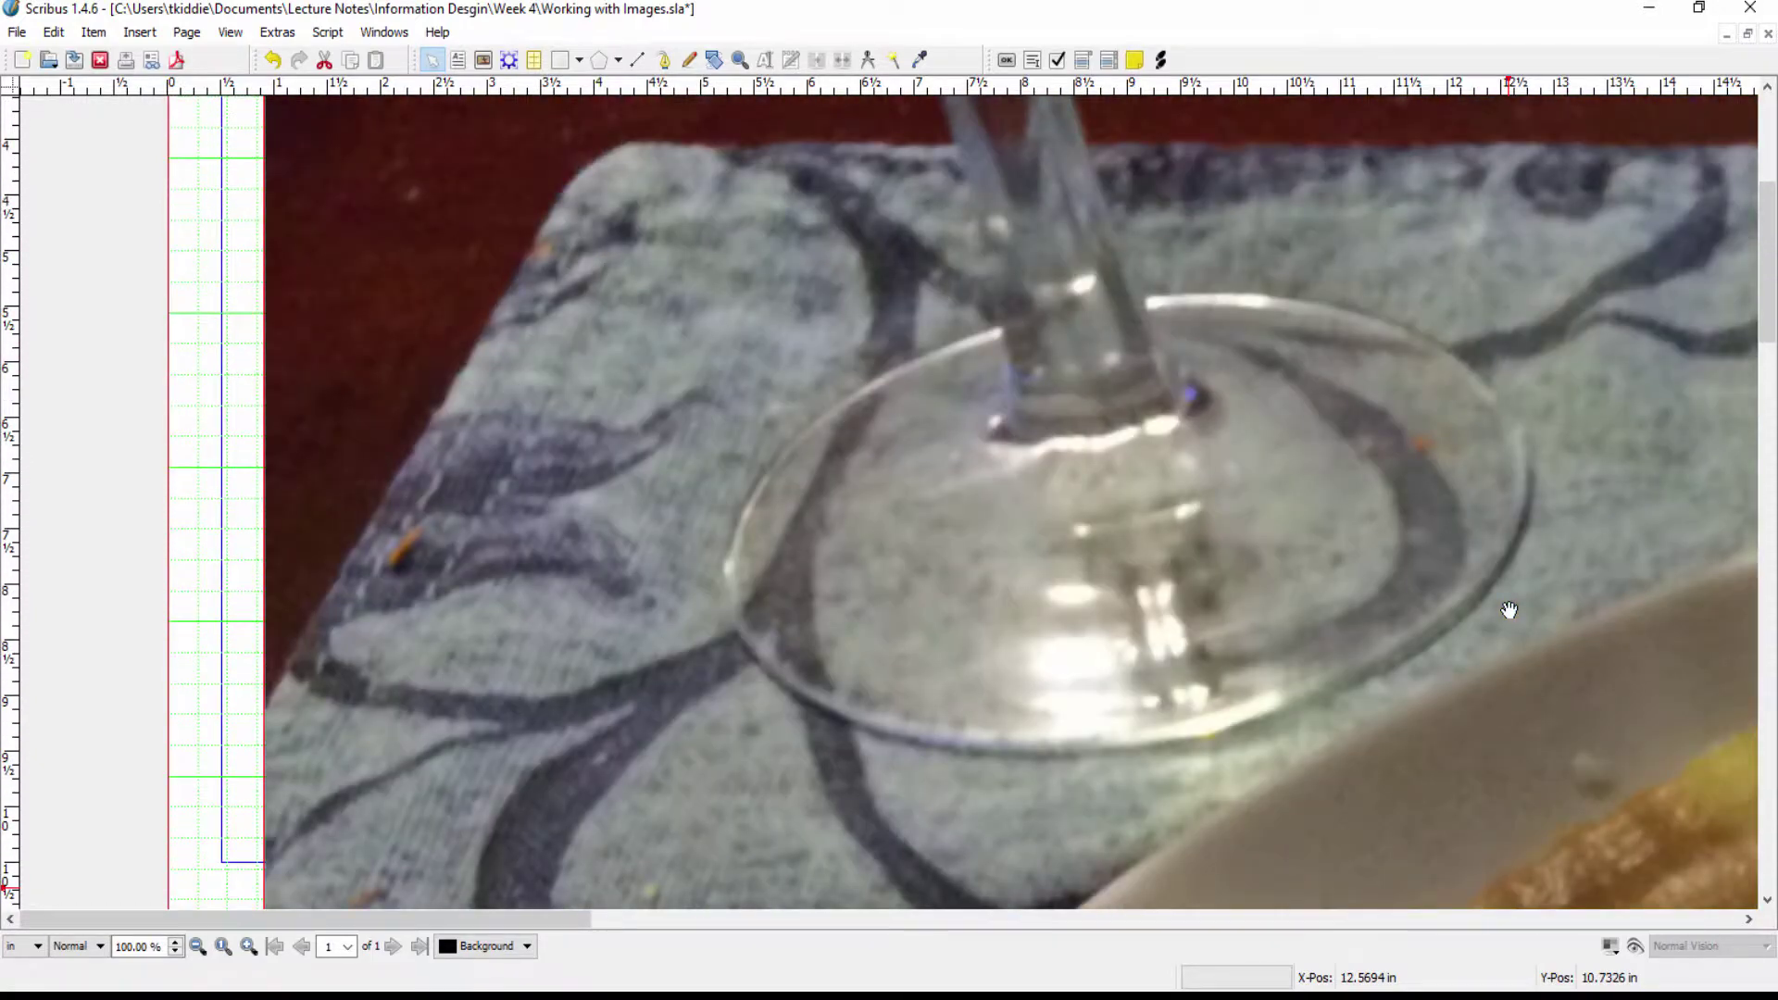
scroll(1510, 610, up, 4)
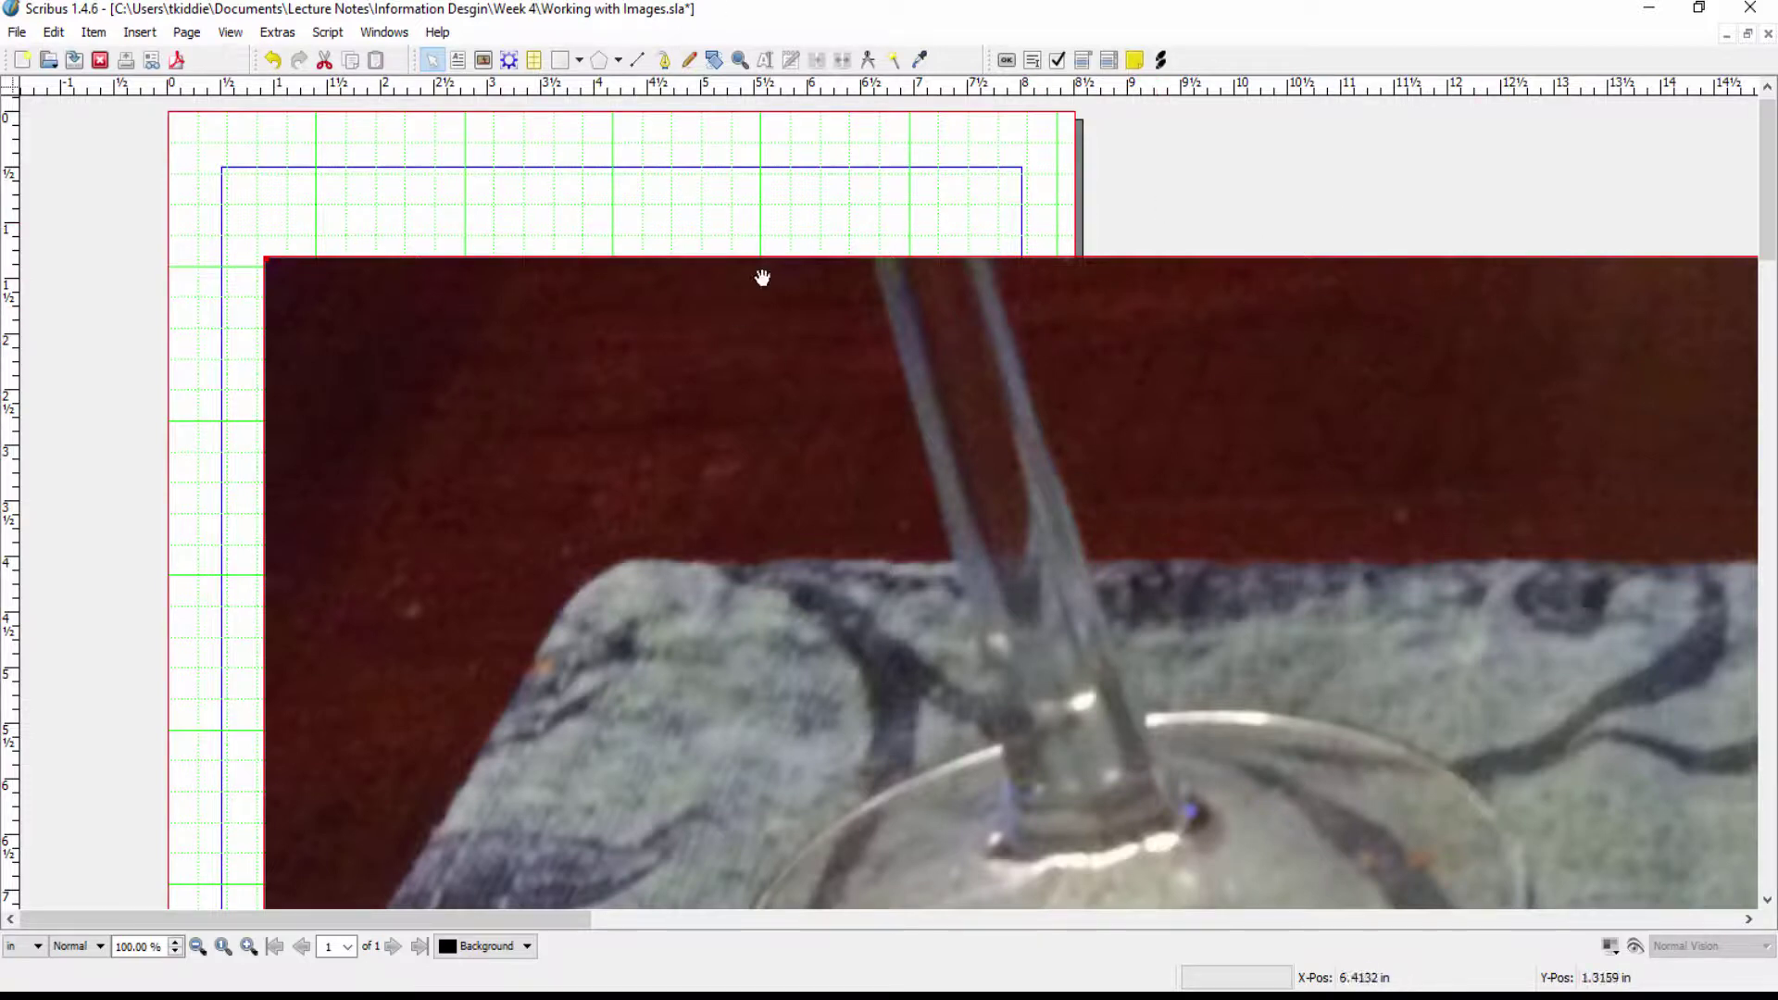
click(53, 33)
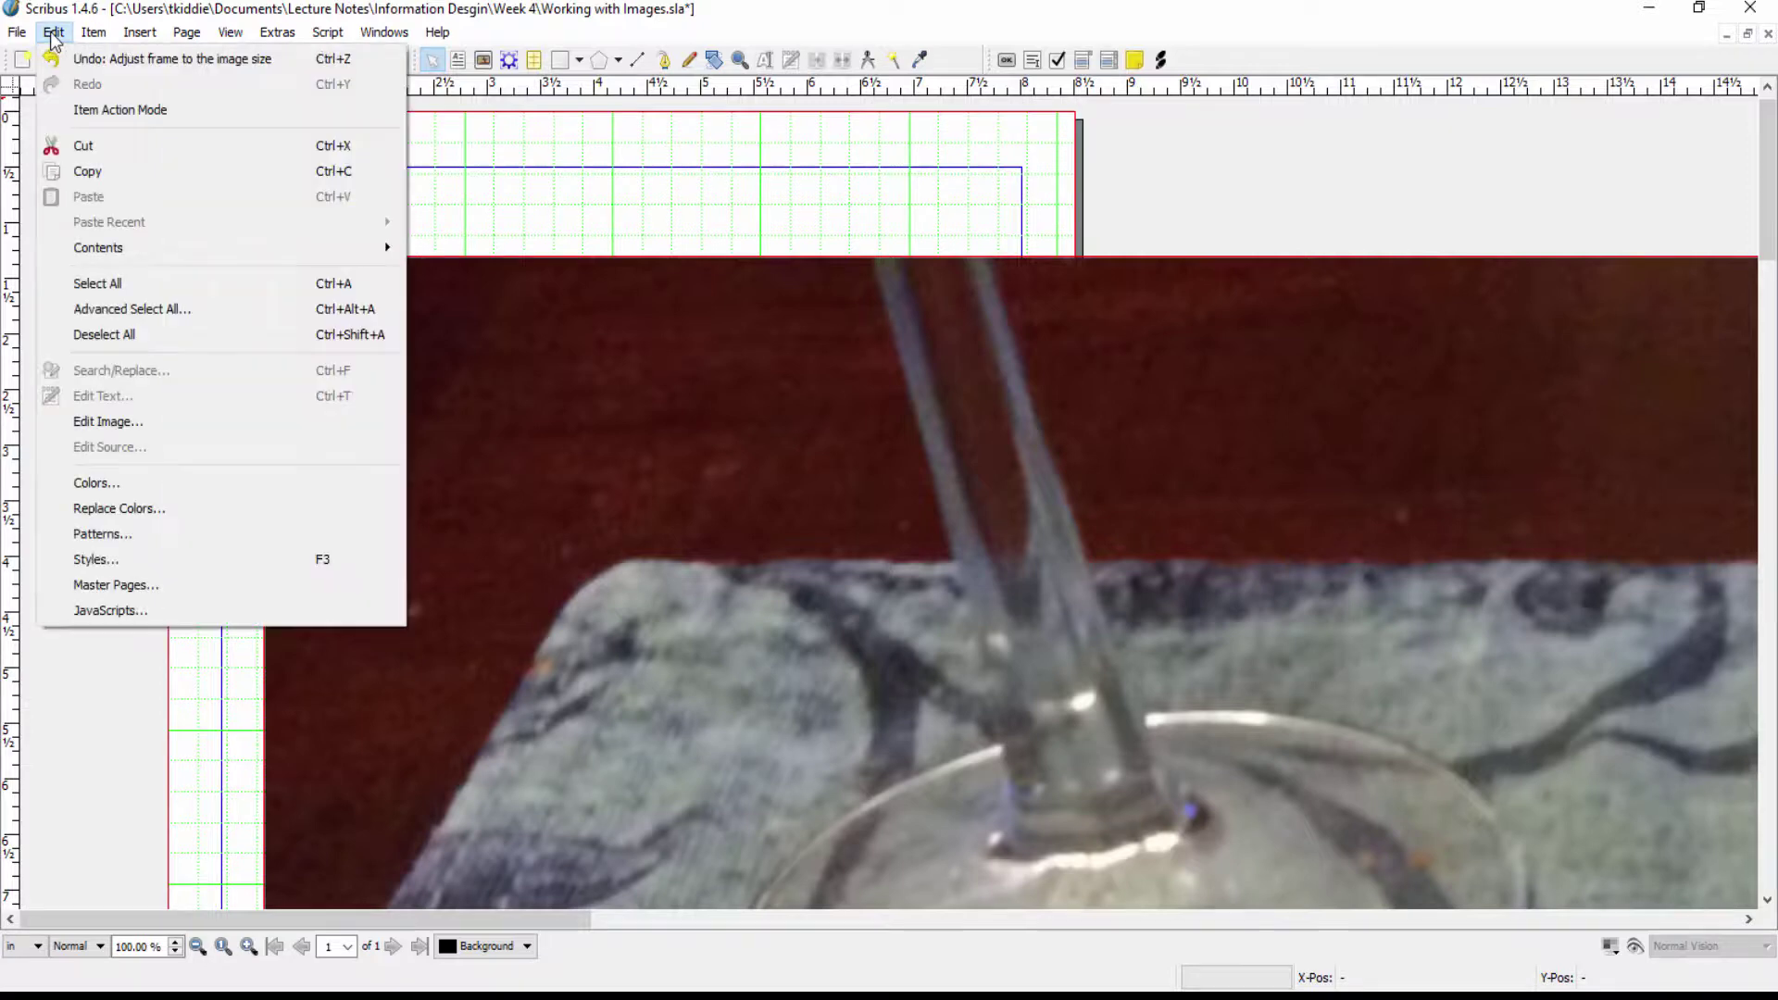
click(118, 61)
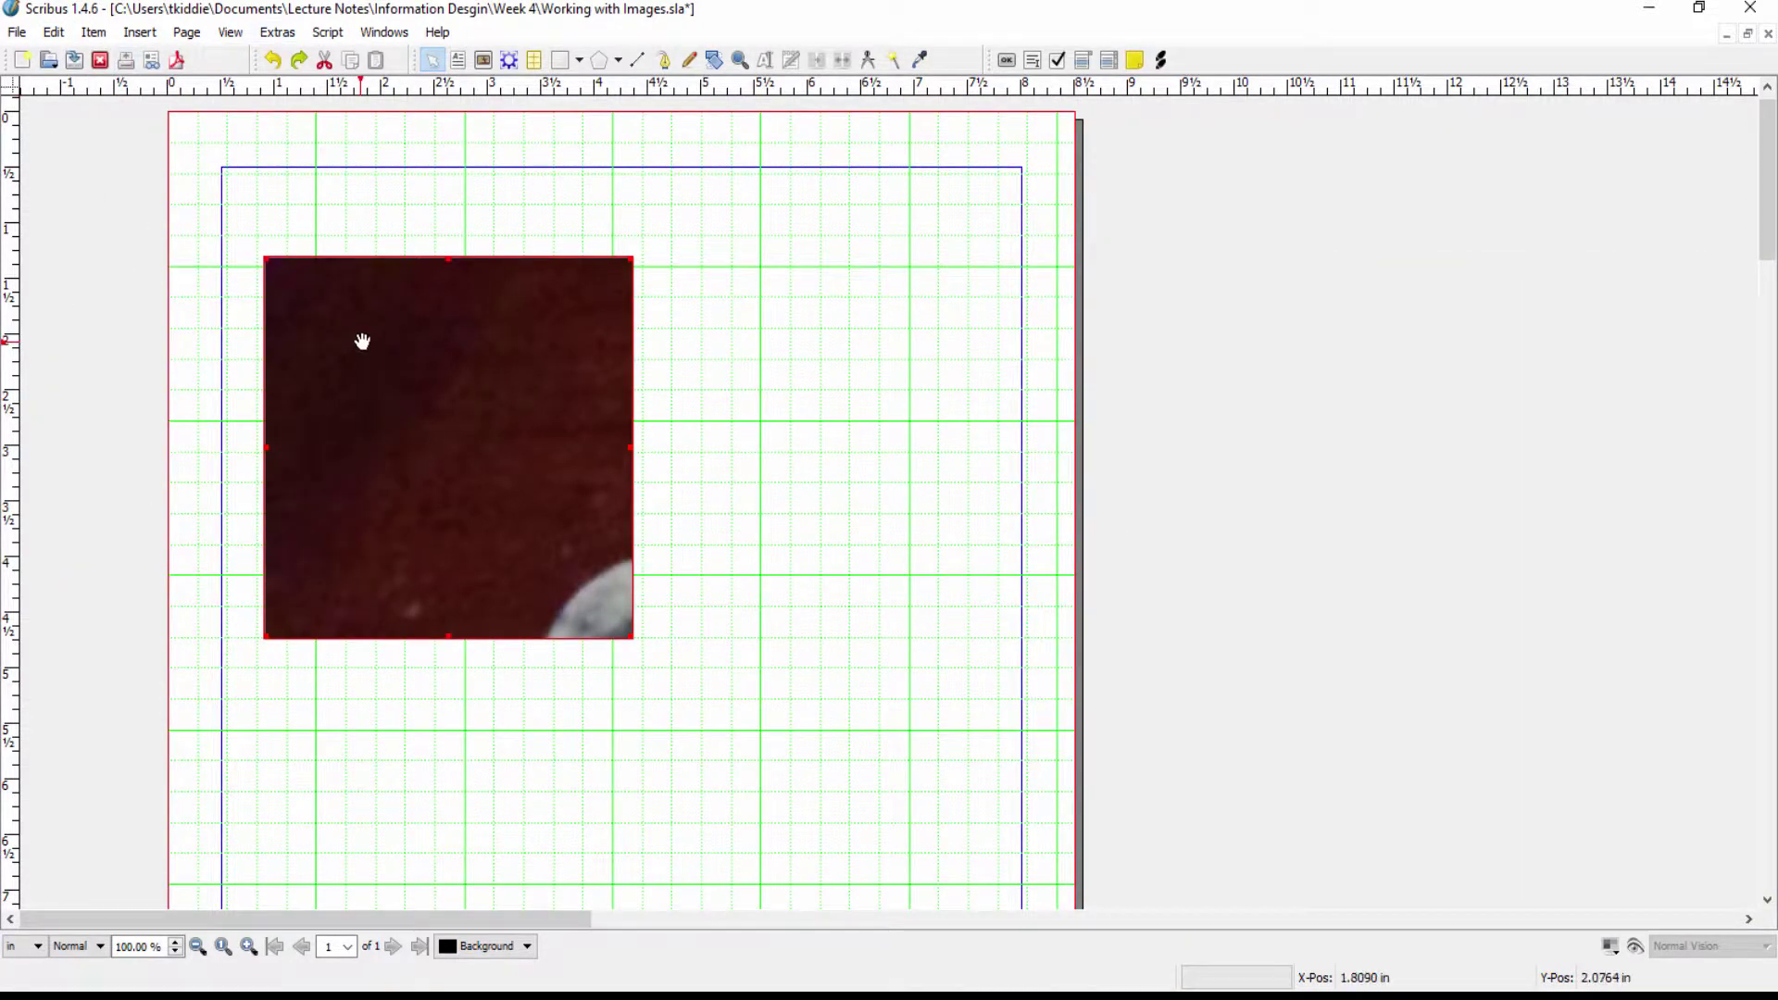
Fit the whole photo into the frame, then shorten the frame to about 3.46 × 2.63 in.
right_click(389, 364)
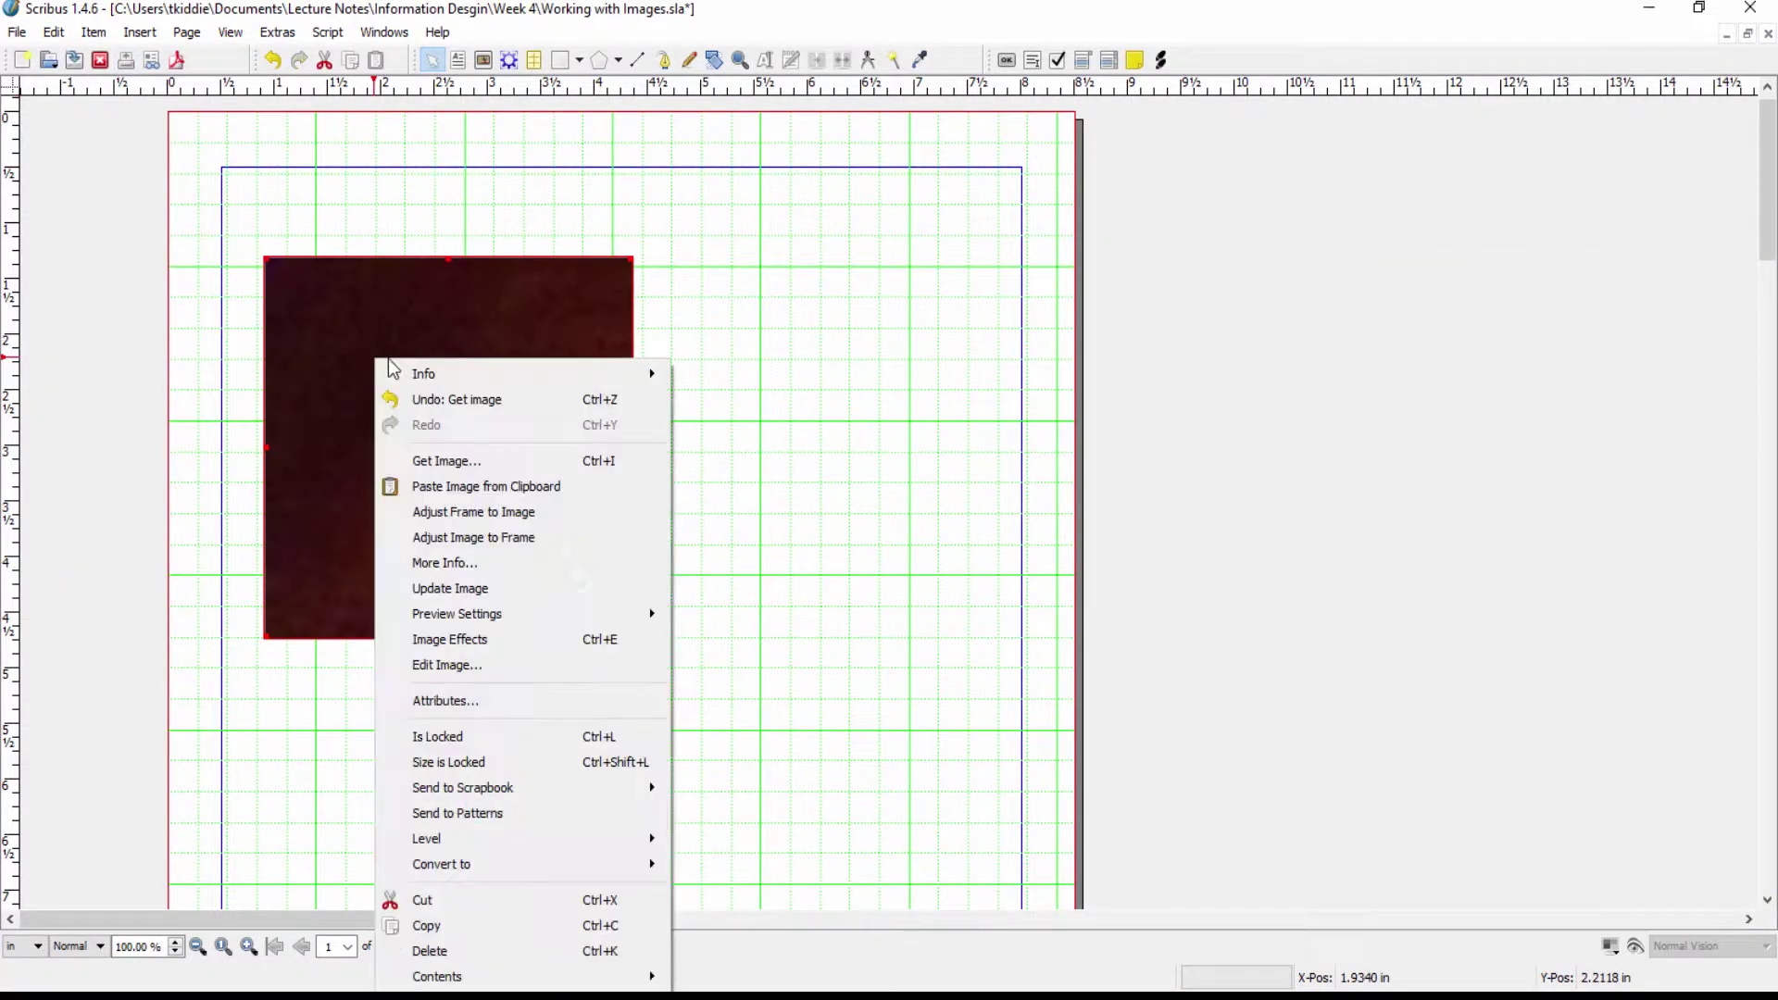
click(517, 538)
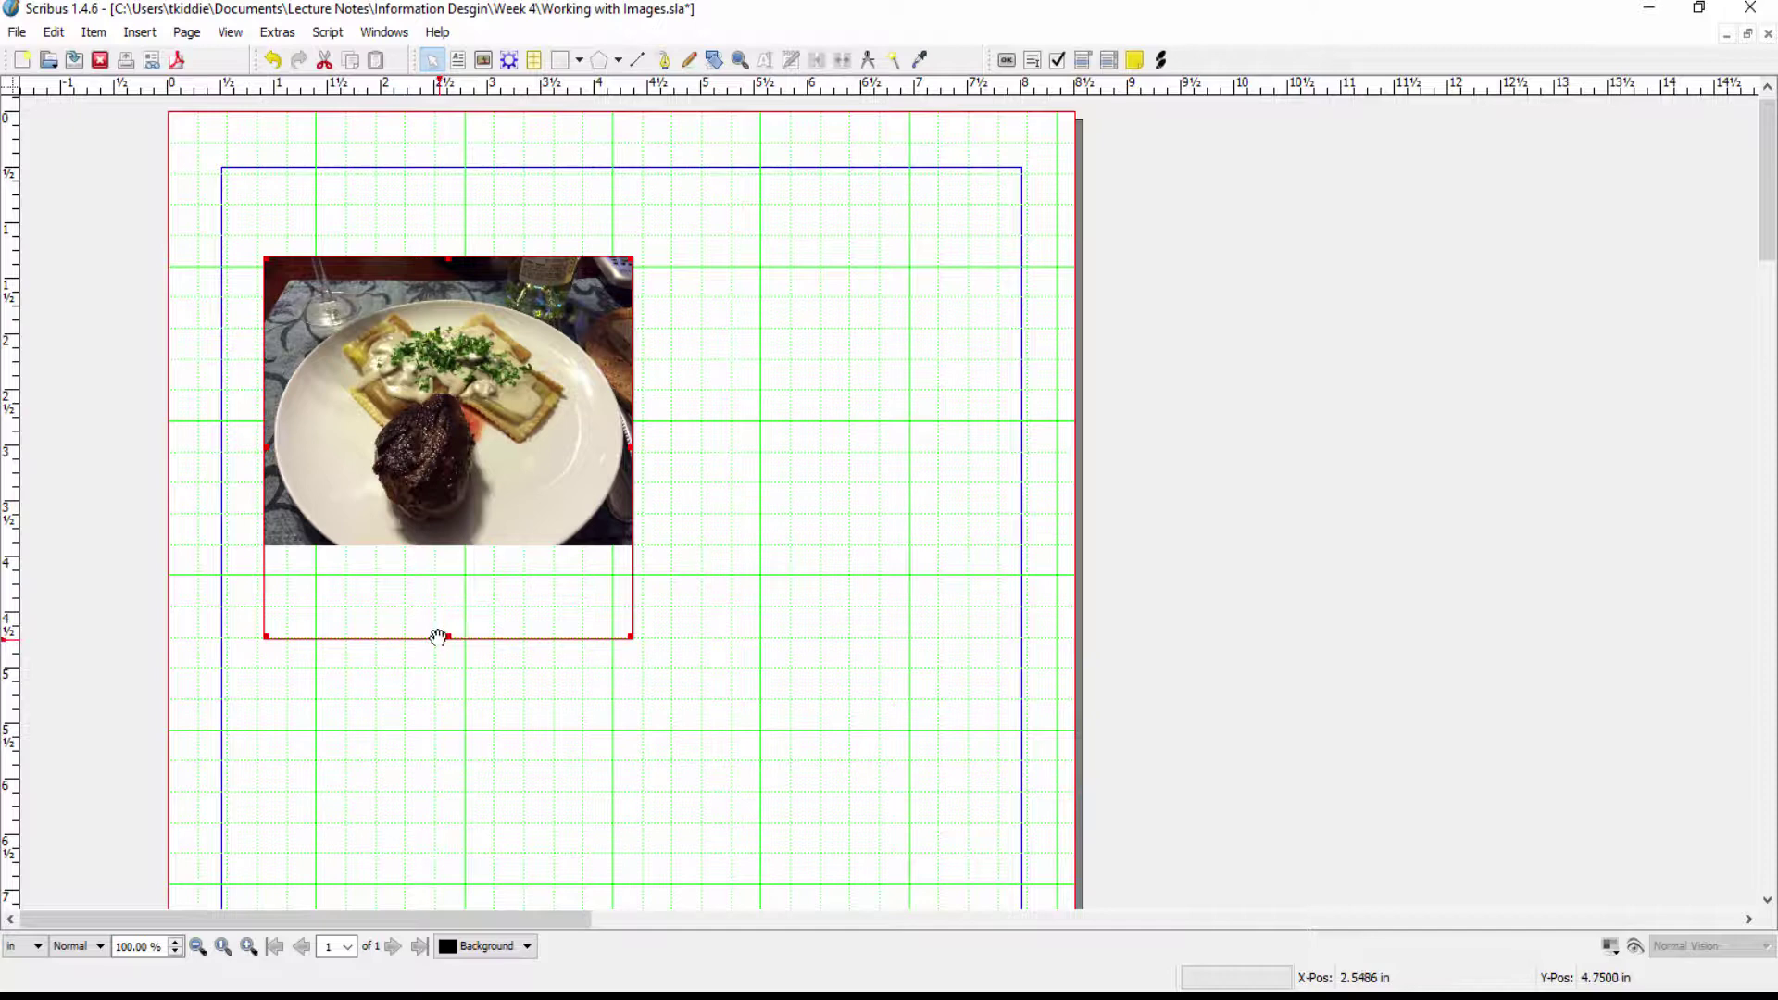
drag(443, 636, 456, 546)
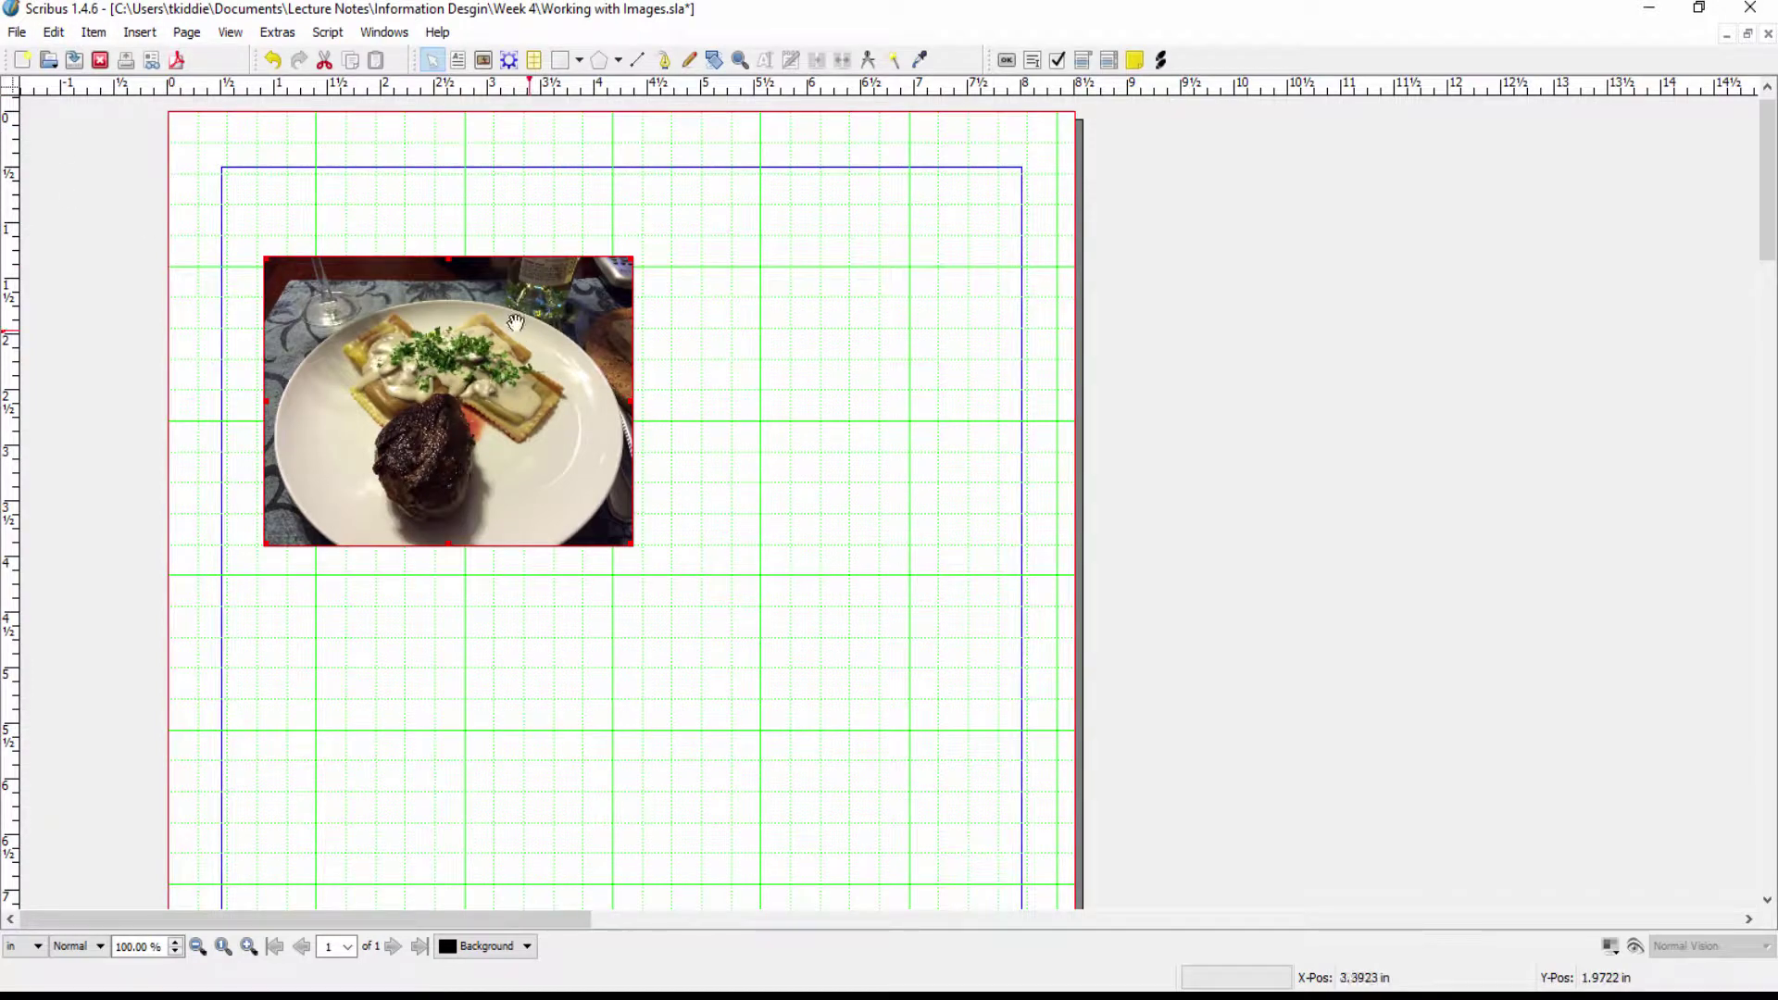
right_click(493, 429)
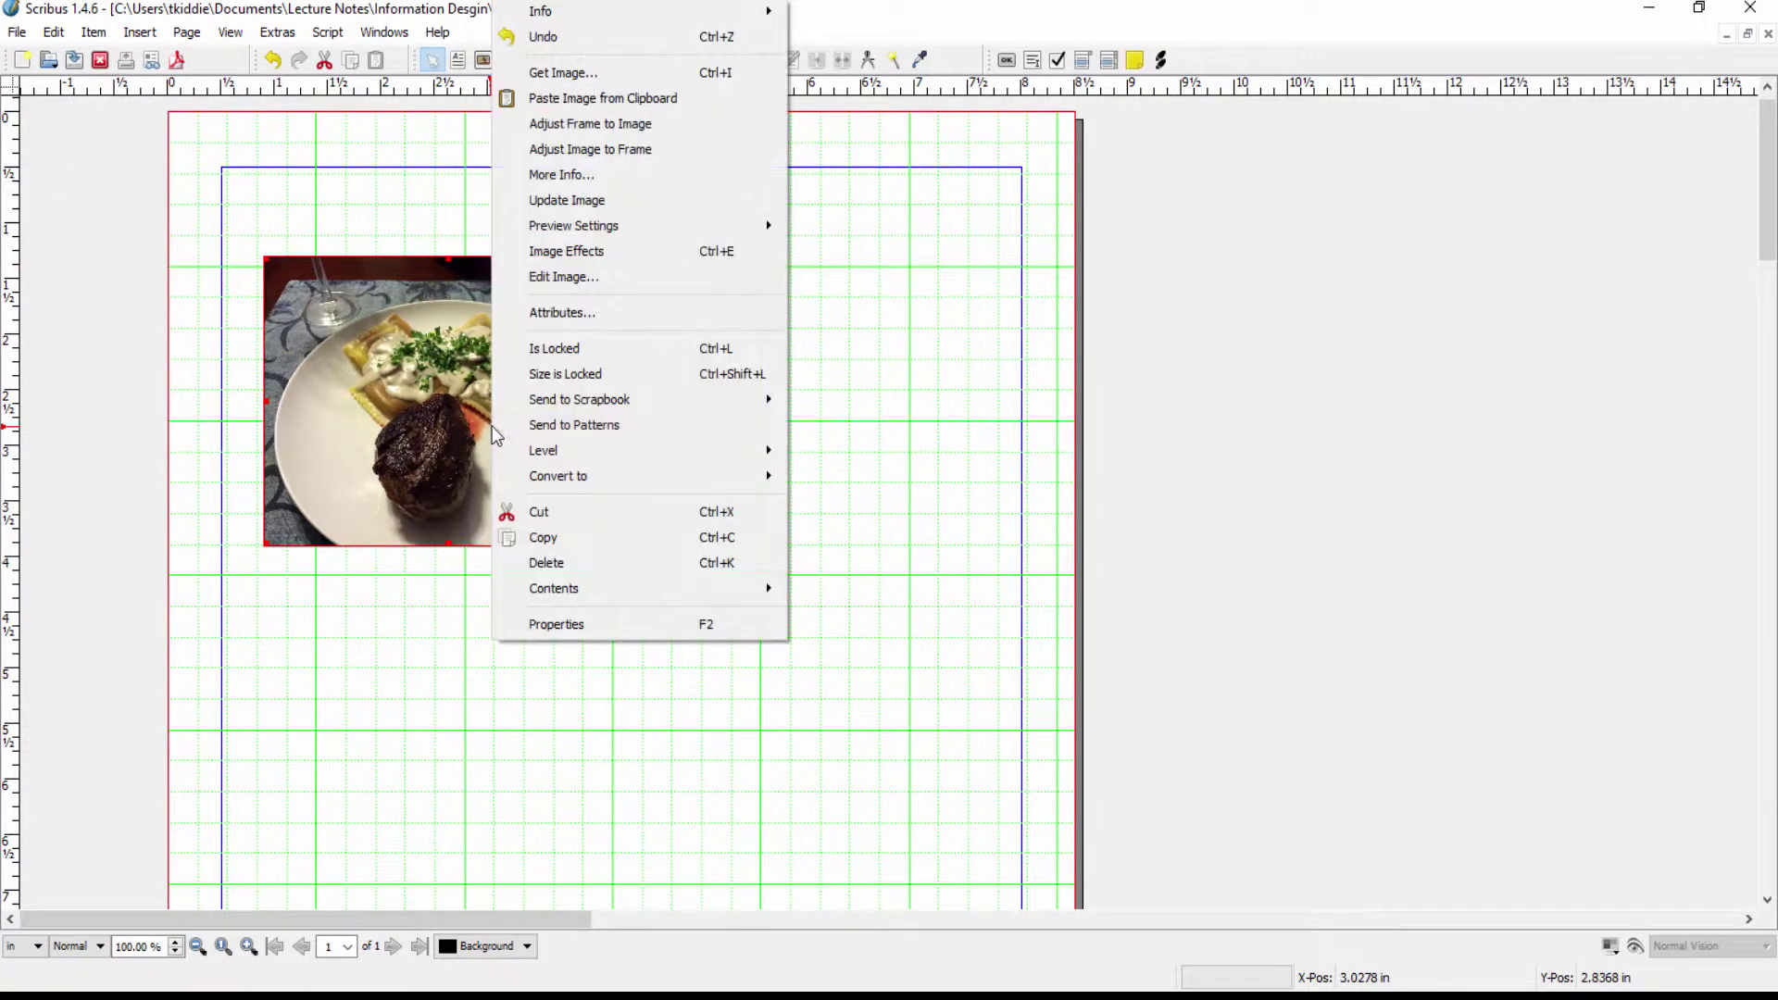
click(573, 627)
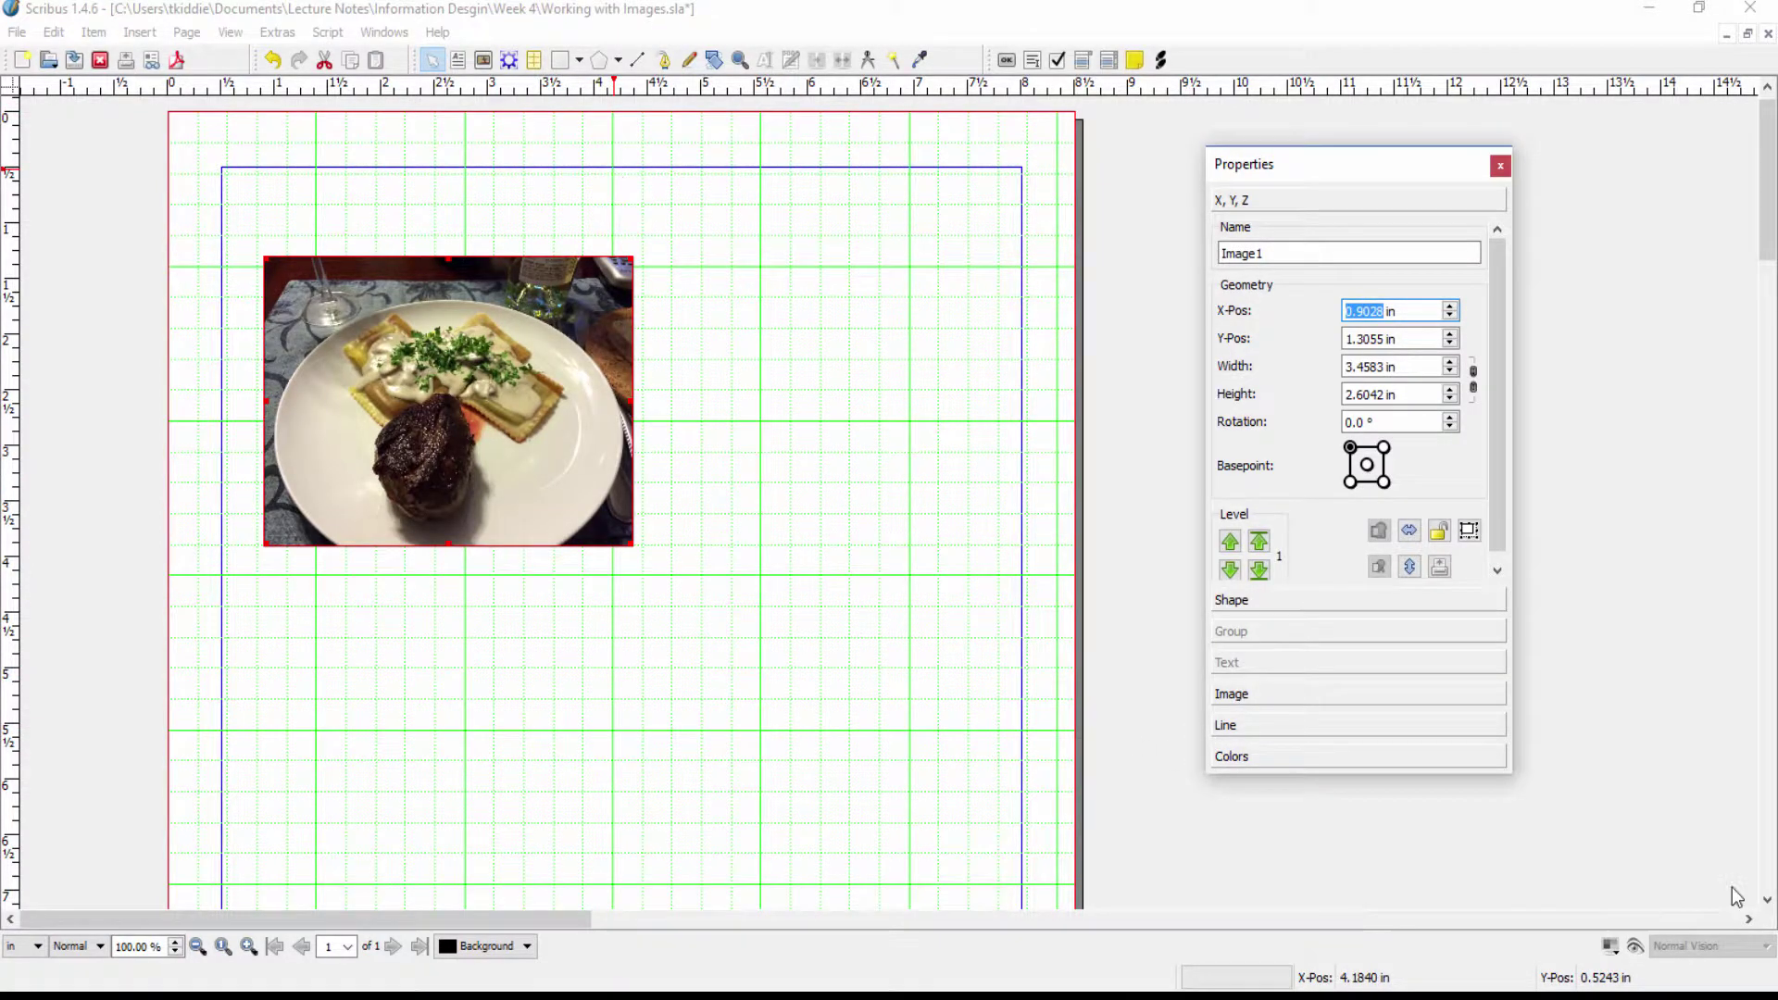
key(F2)
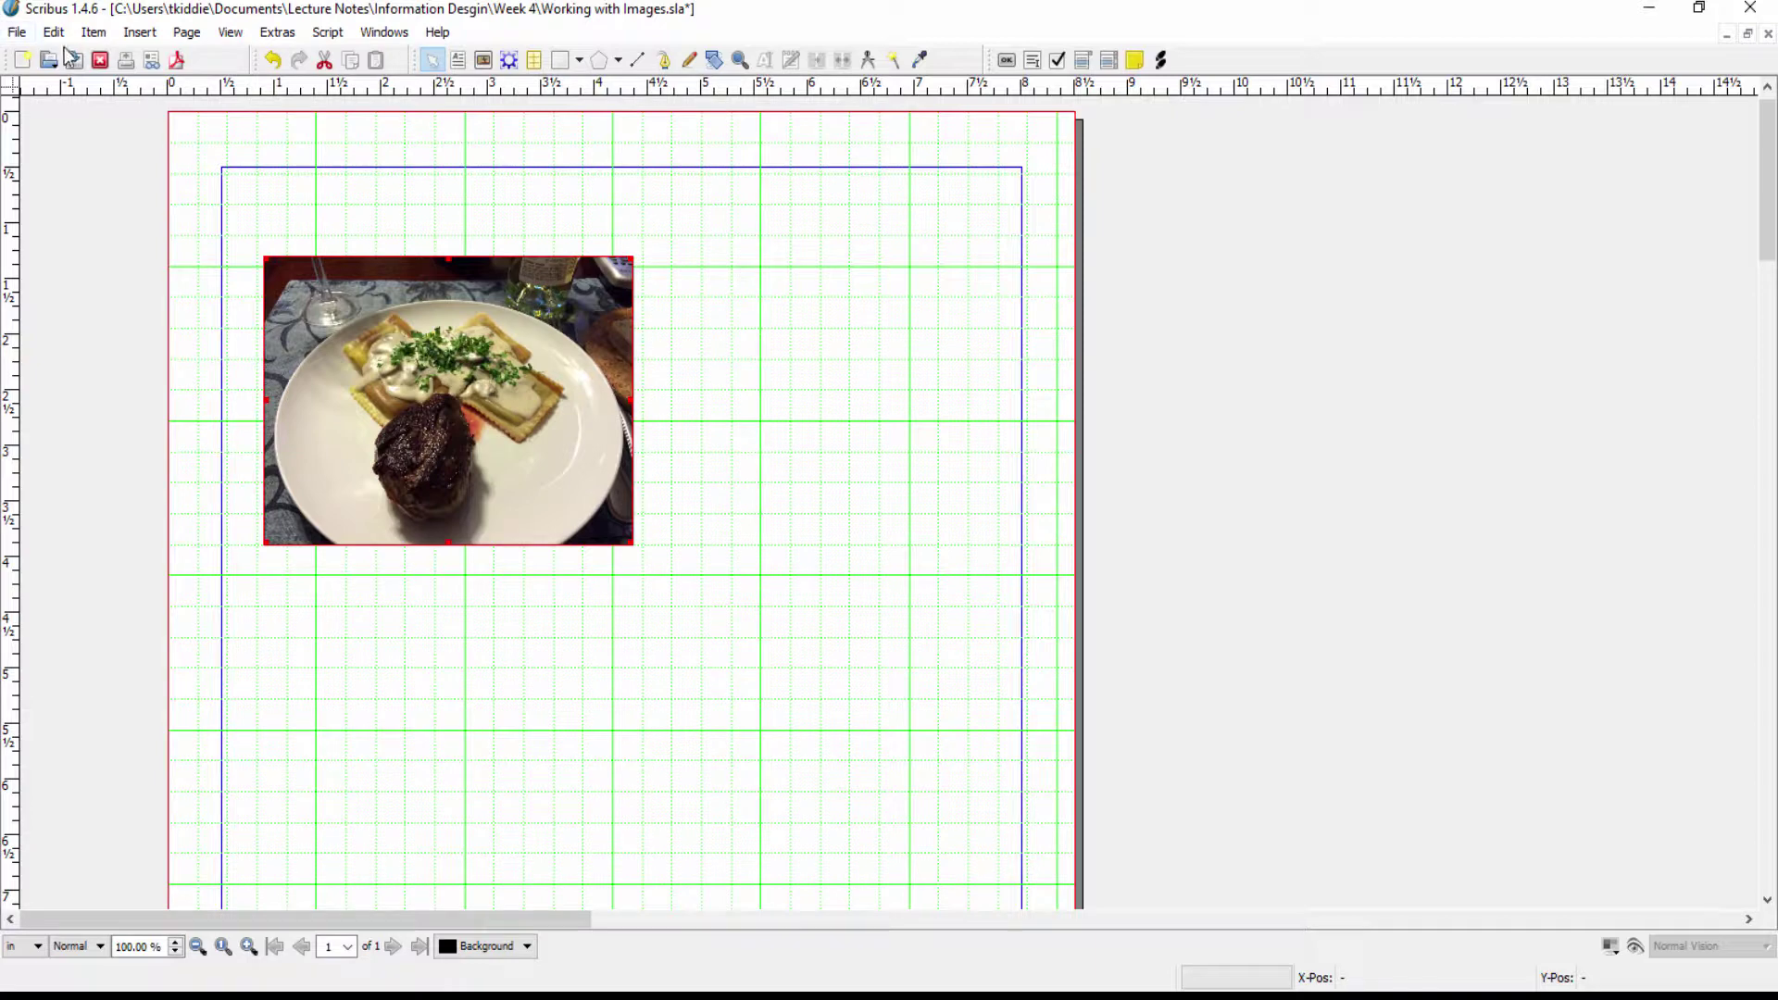
Look over the File > Import options, then bring up the photo frame's context menu.
click(17, 32)
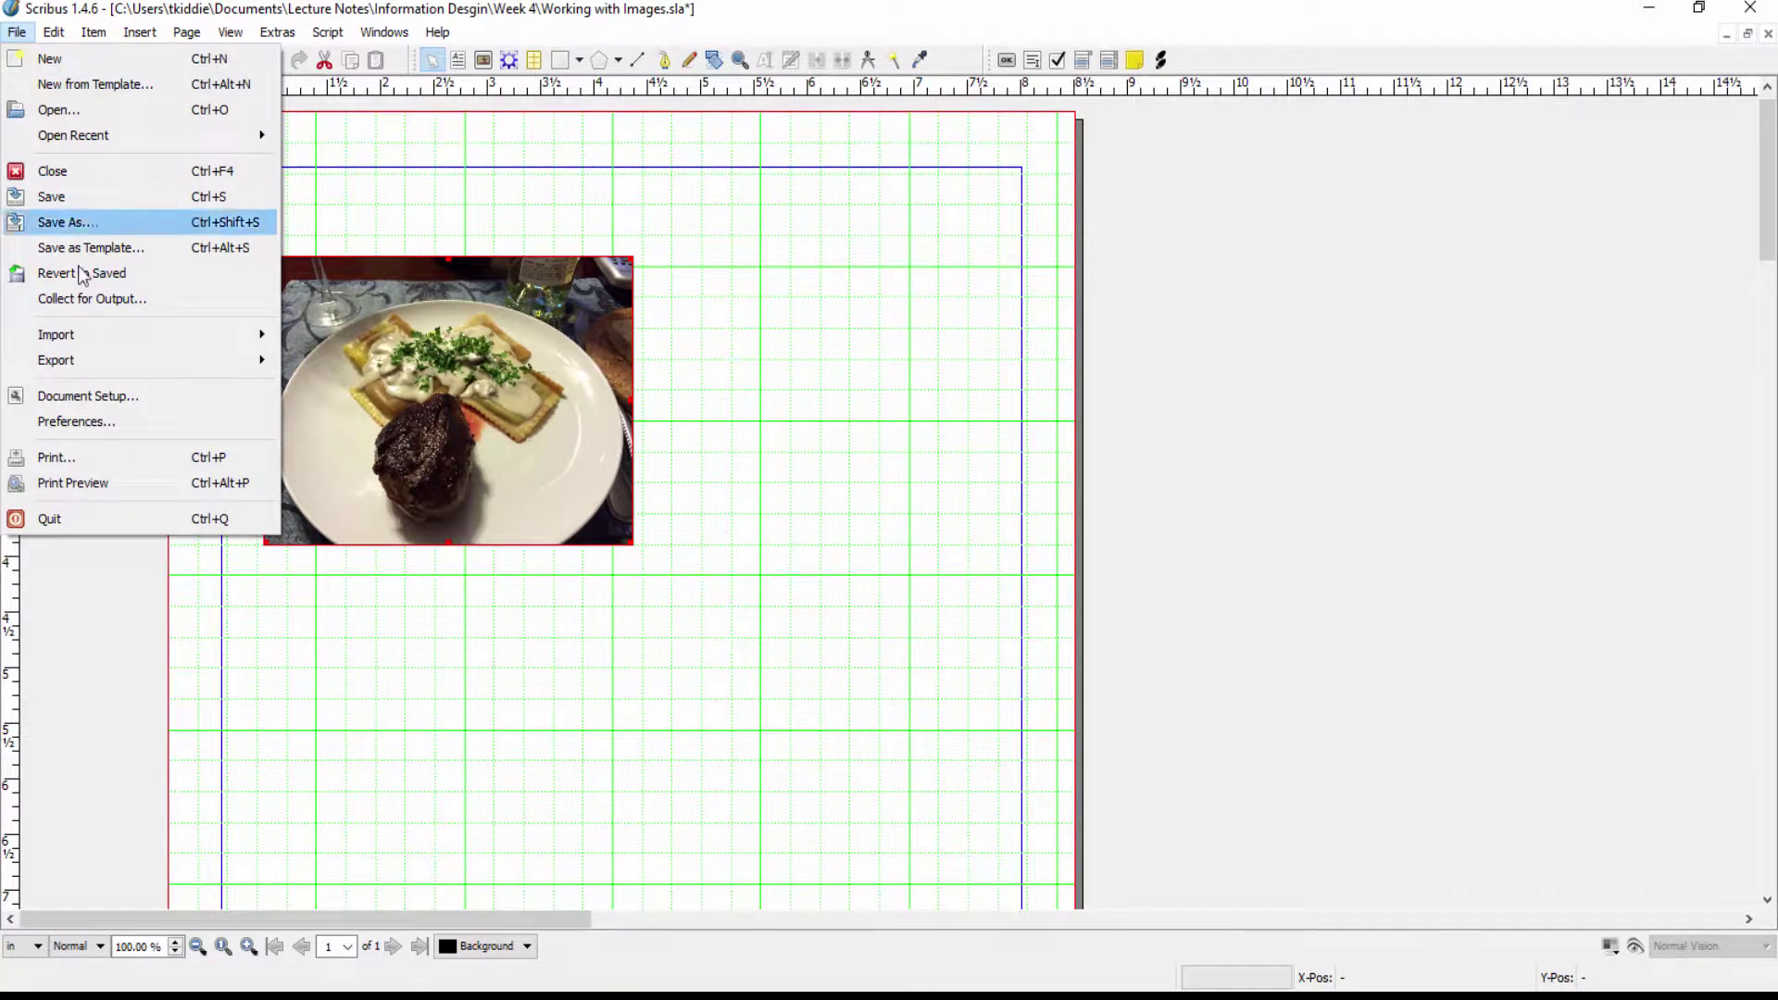
mouse_move(89, 337)
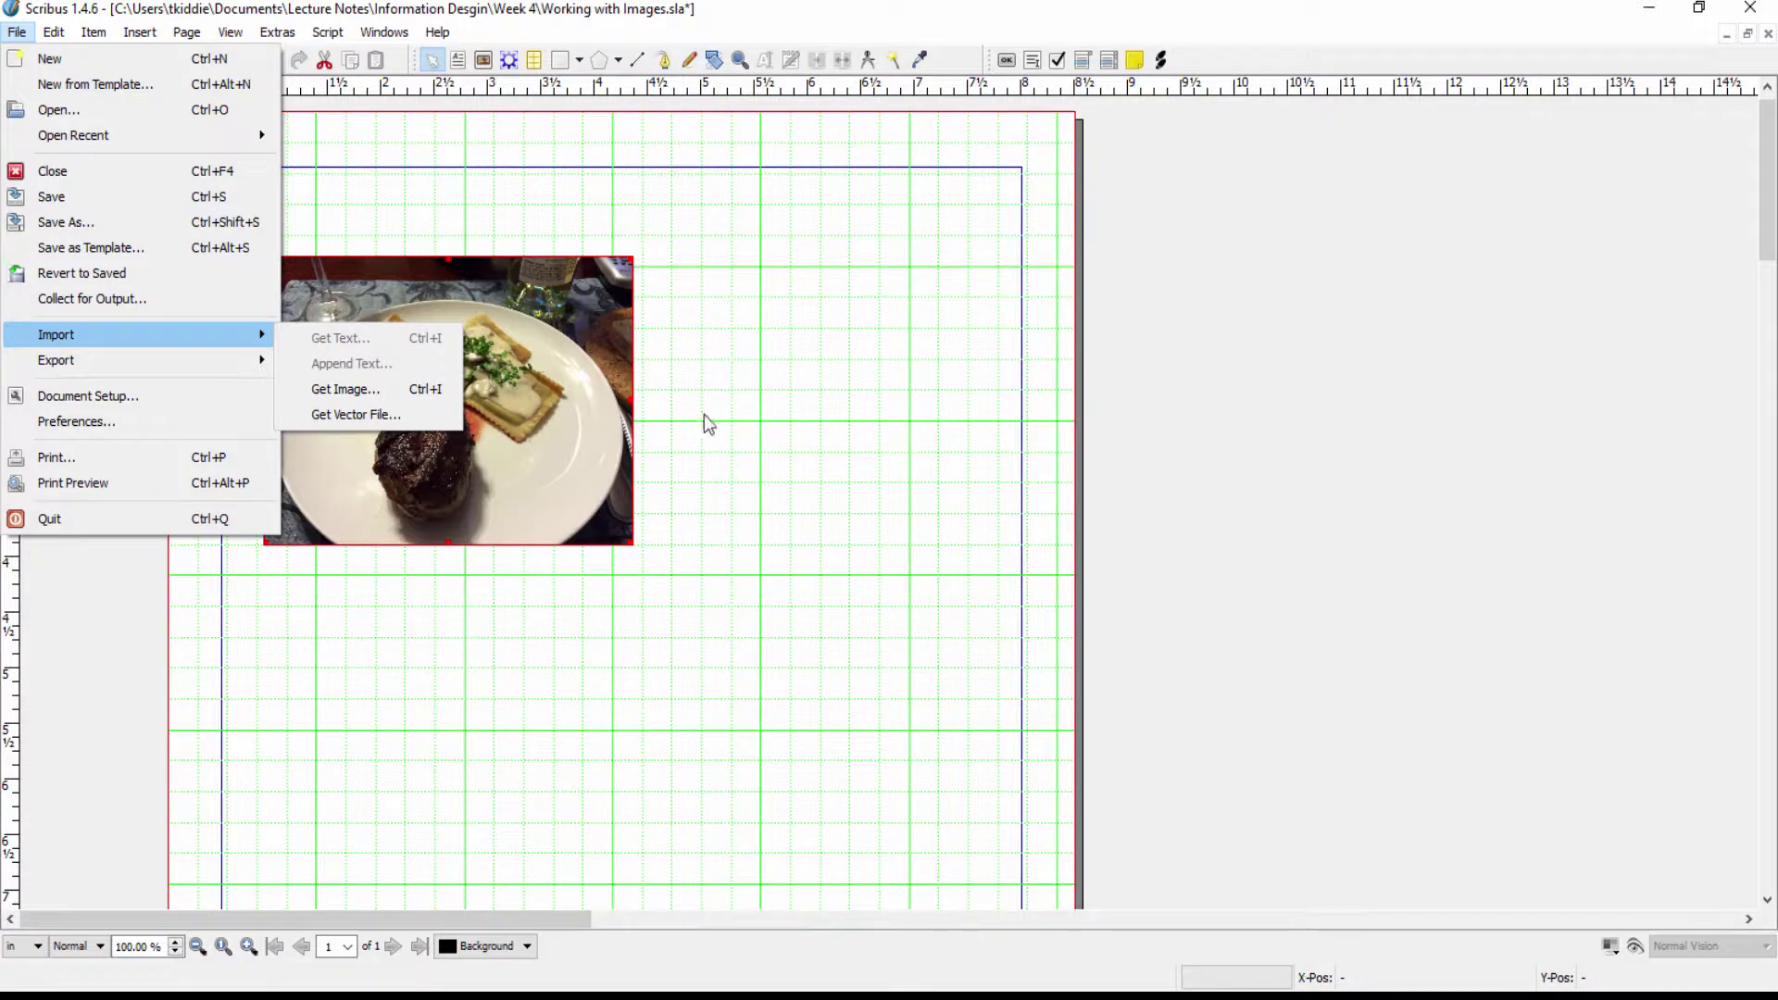
click(865, 426)
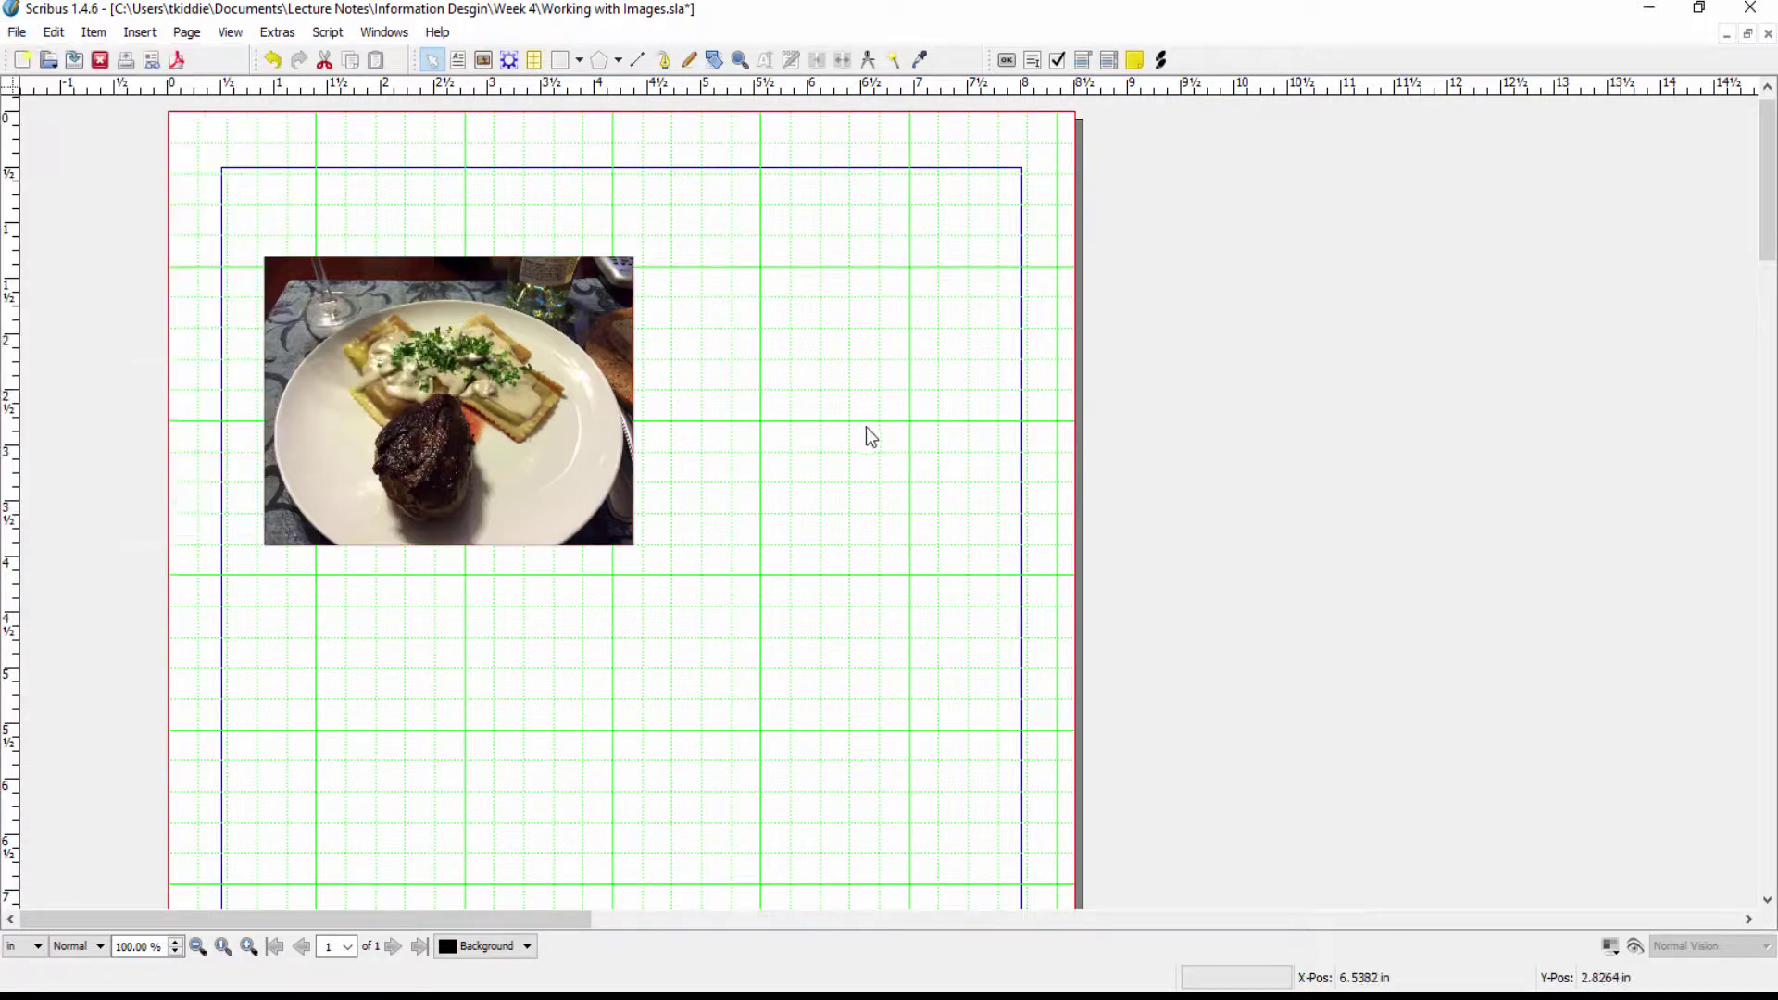
right_click(532, 392)
mouse_move(667, 408)
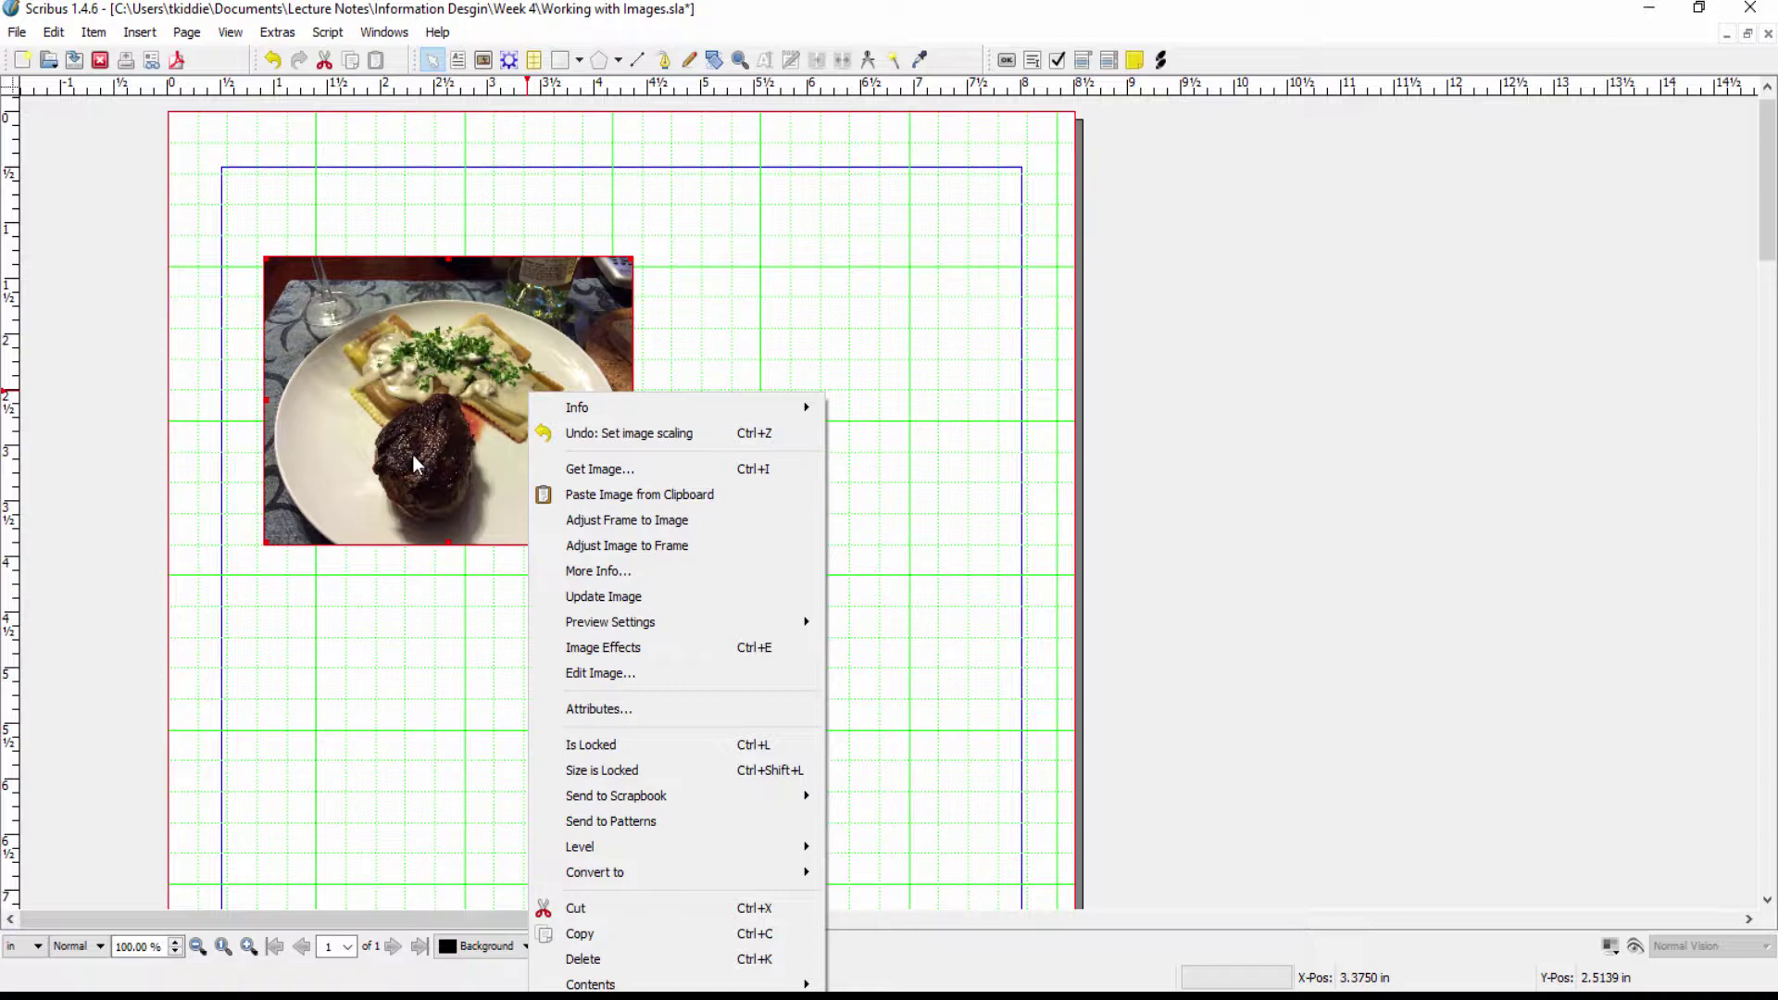
click(587, 597)
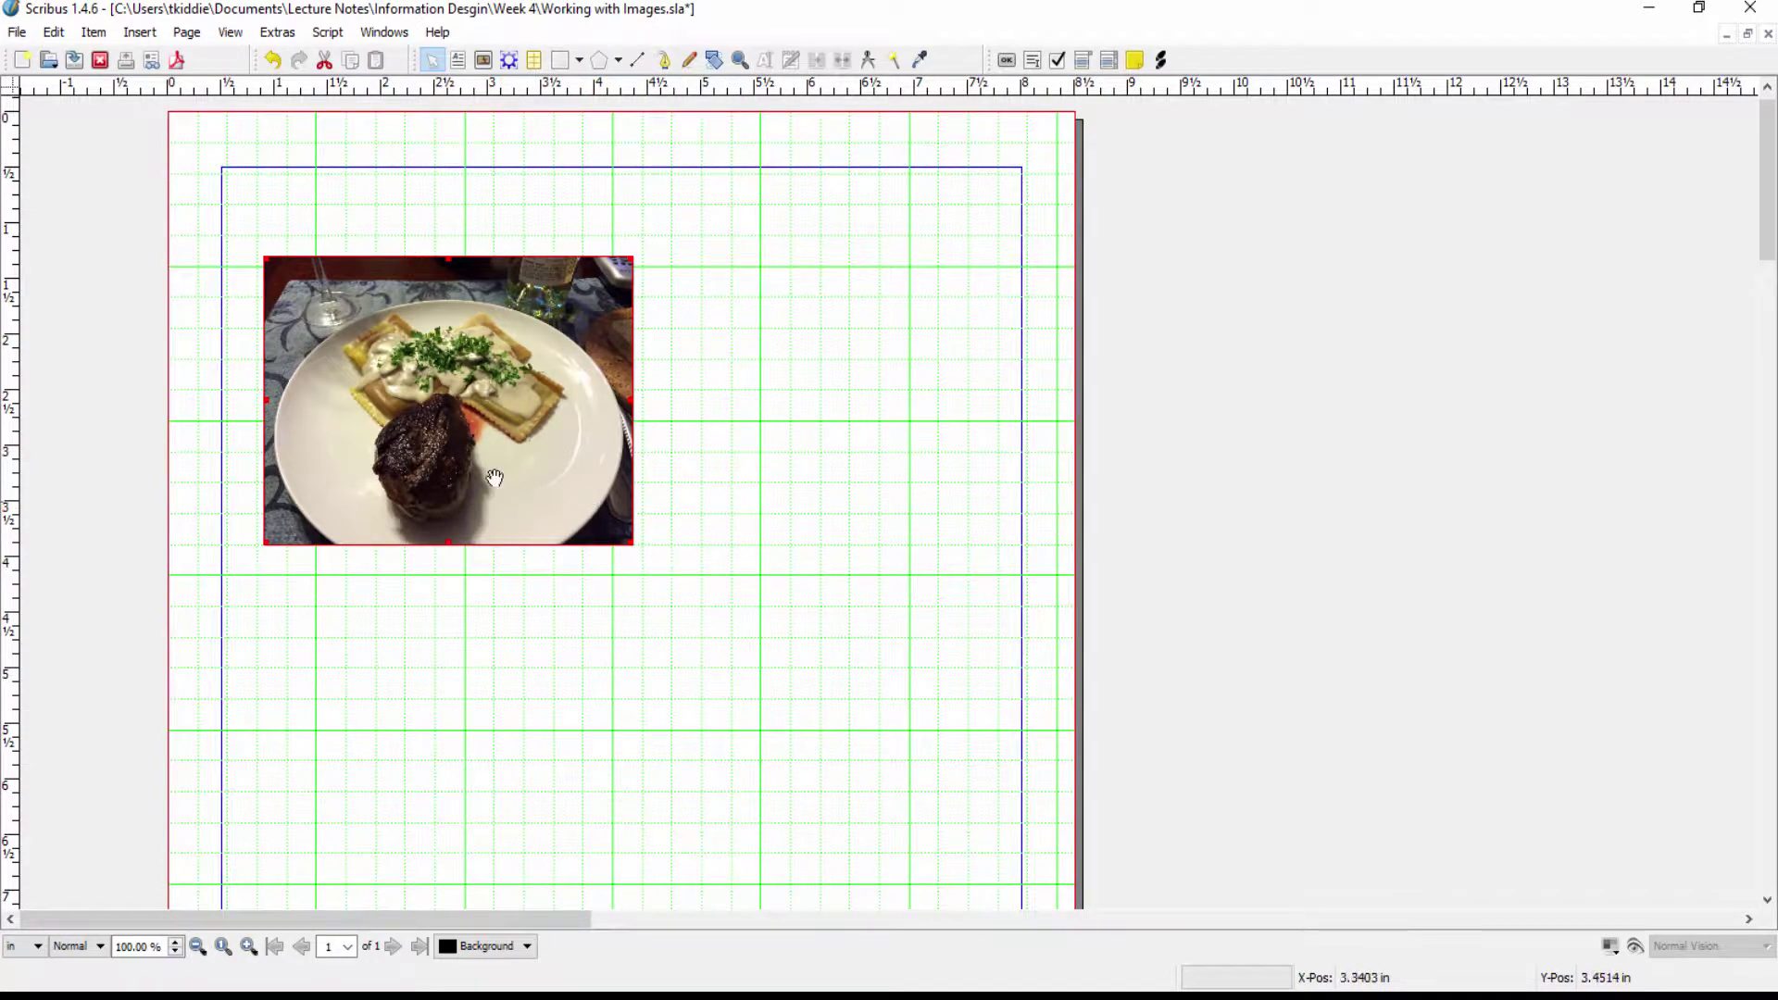
right_click(542, 446)
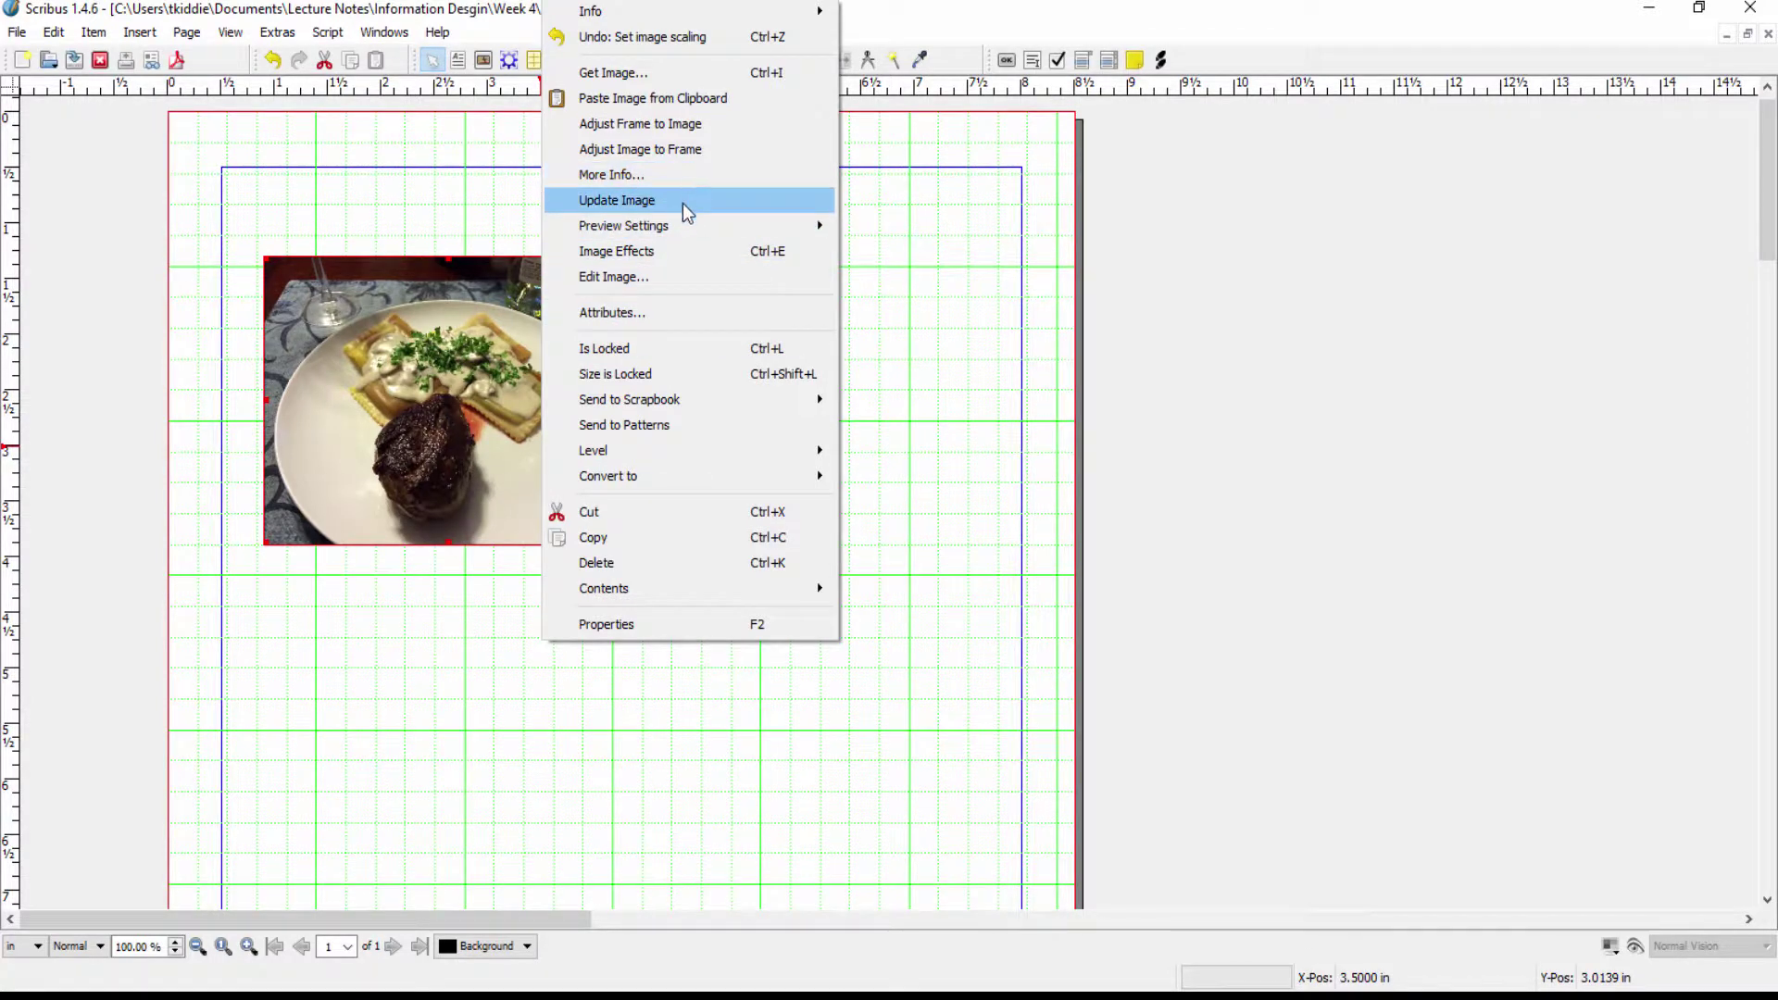
click(666, 256)
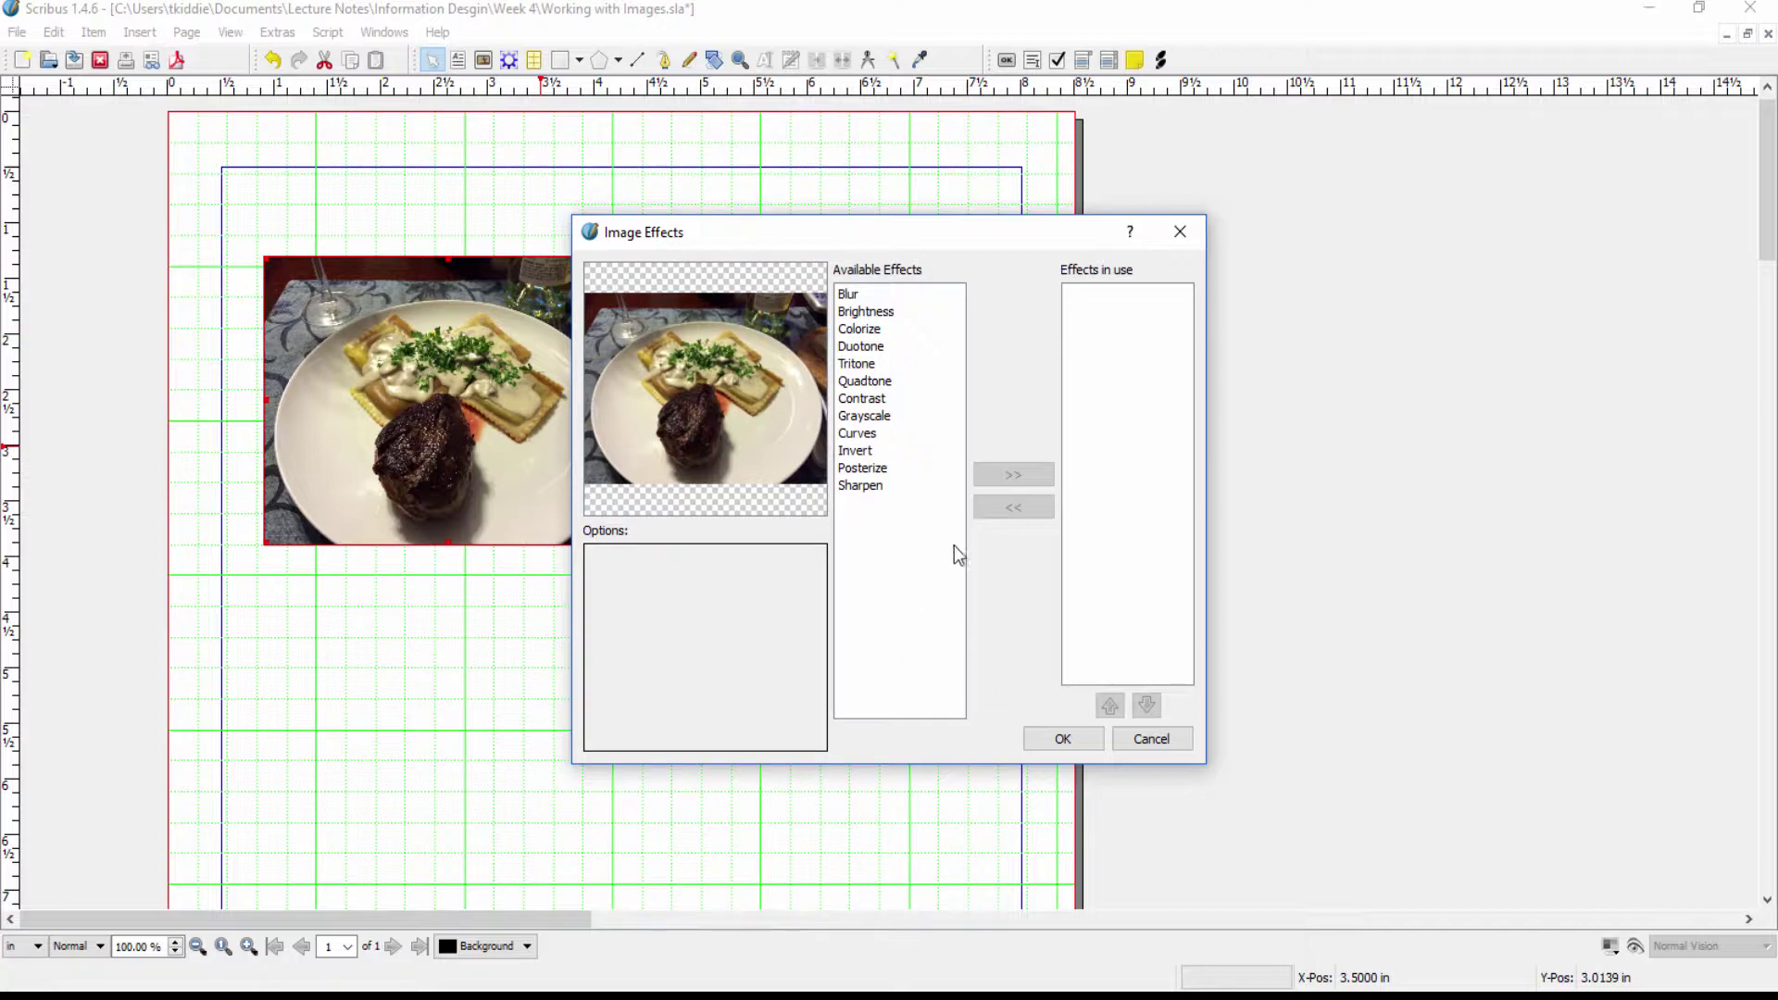
click(1064, 741)
right_click(533, 470)
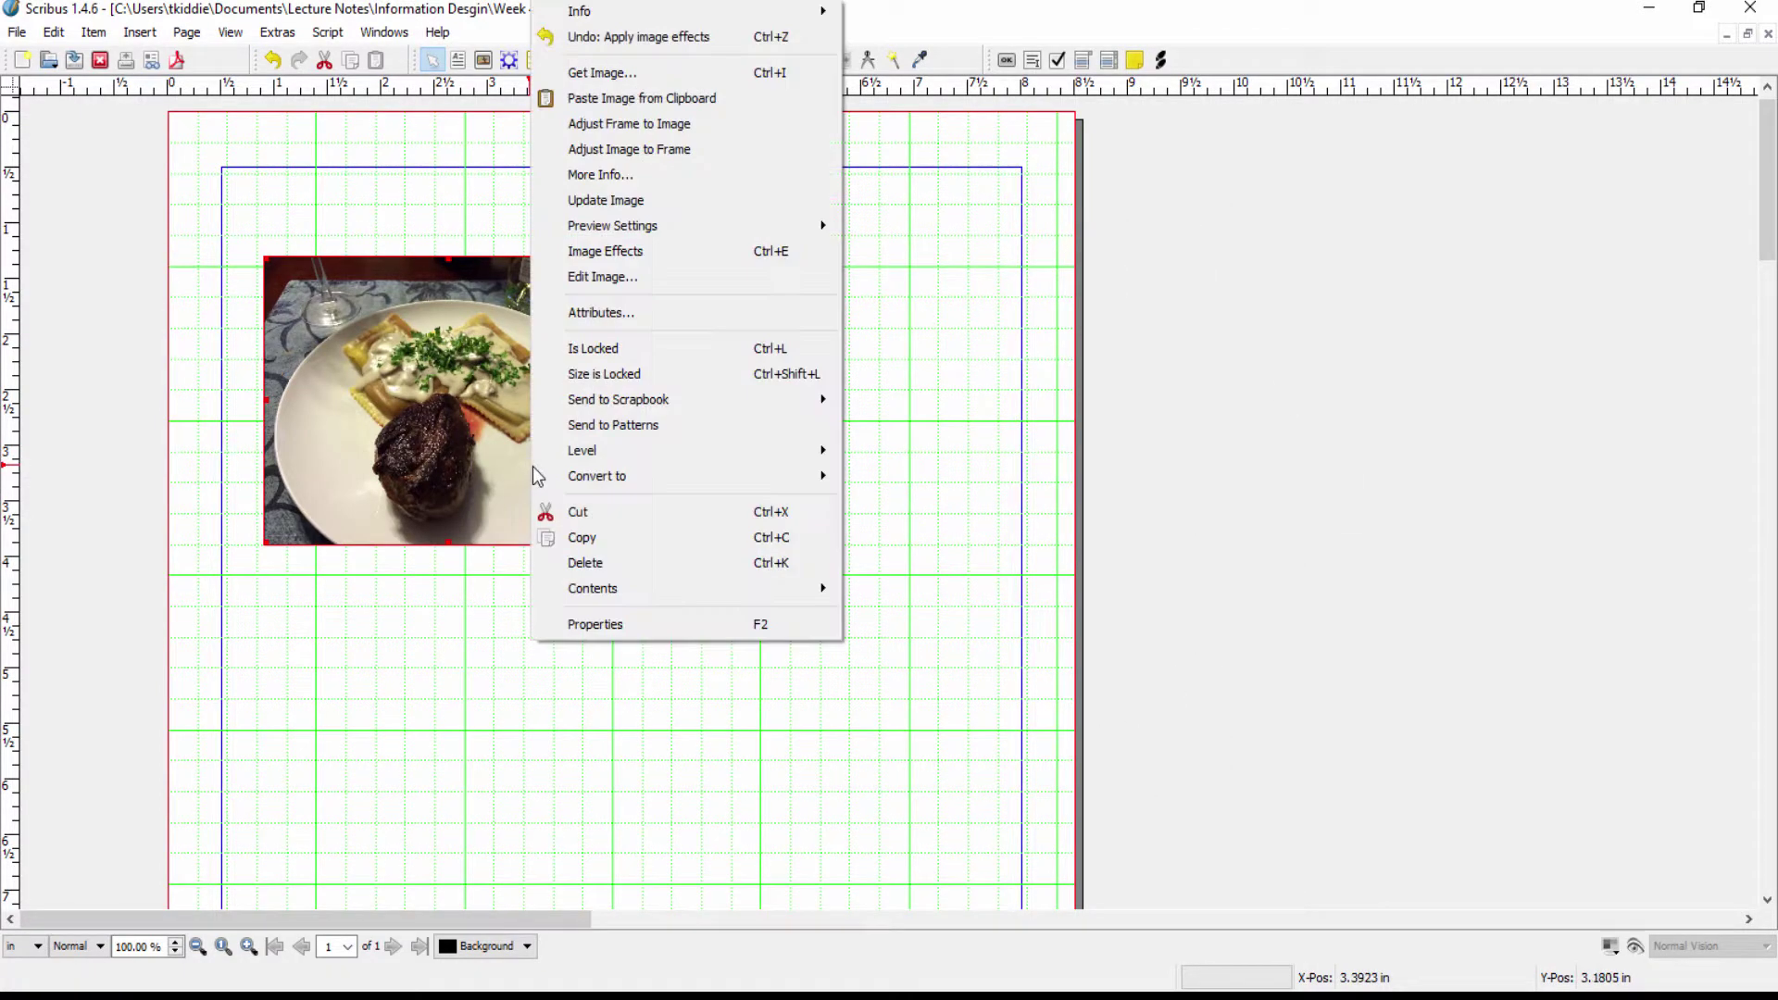
click(600, 277)
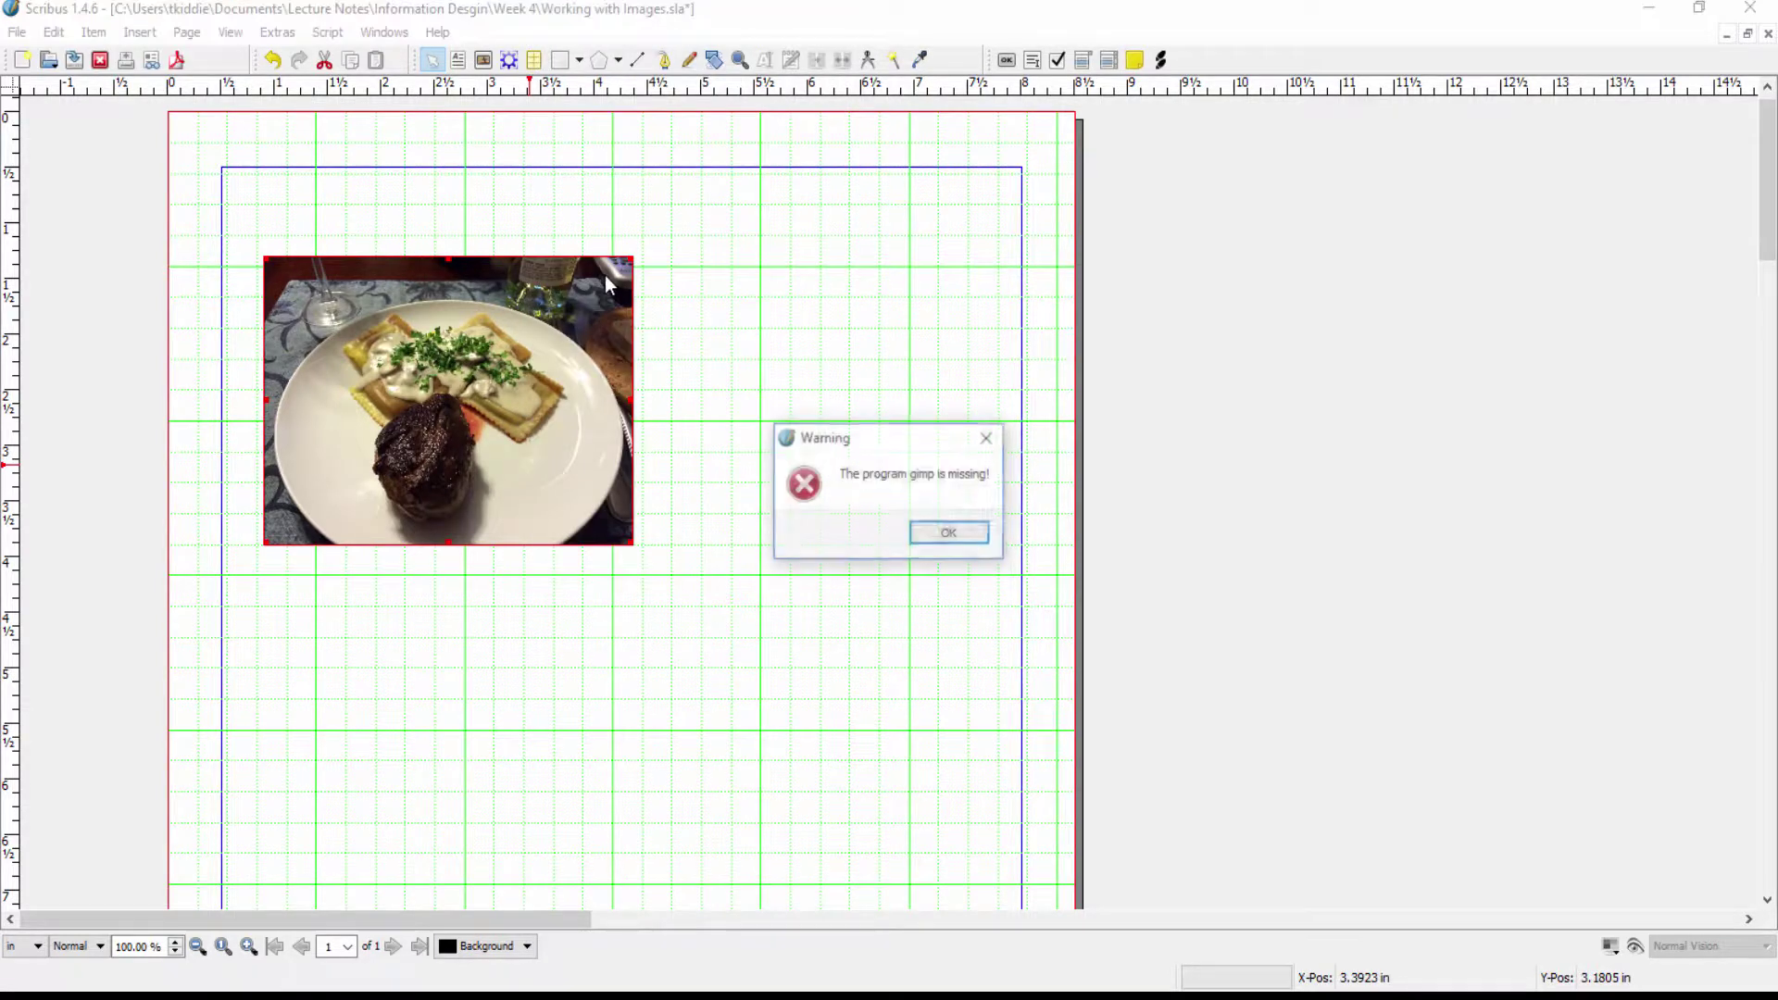
click(959, 533)
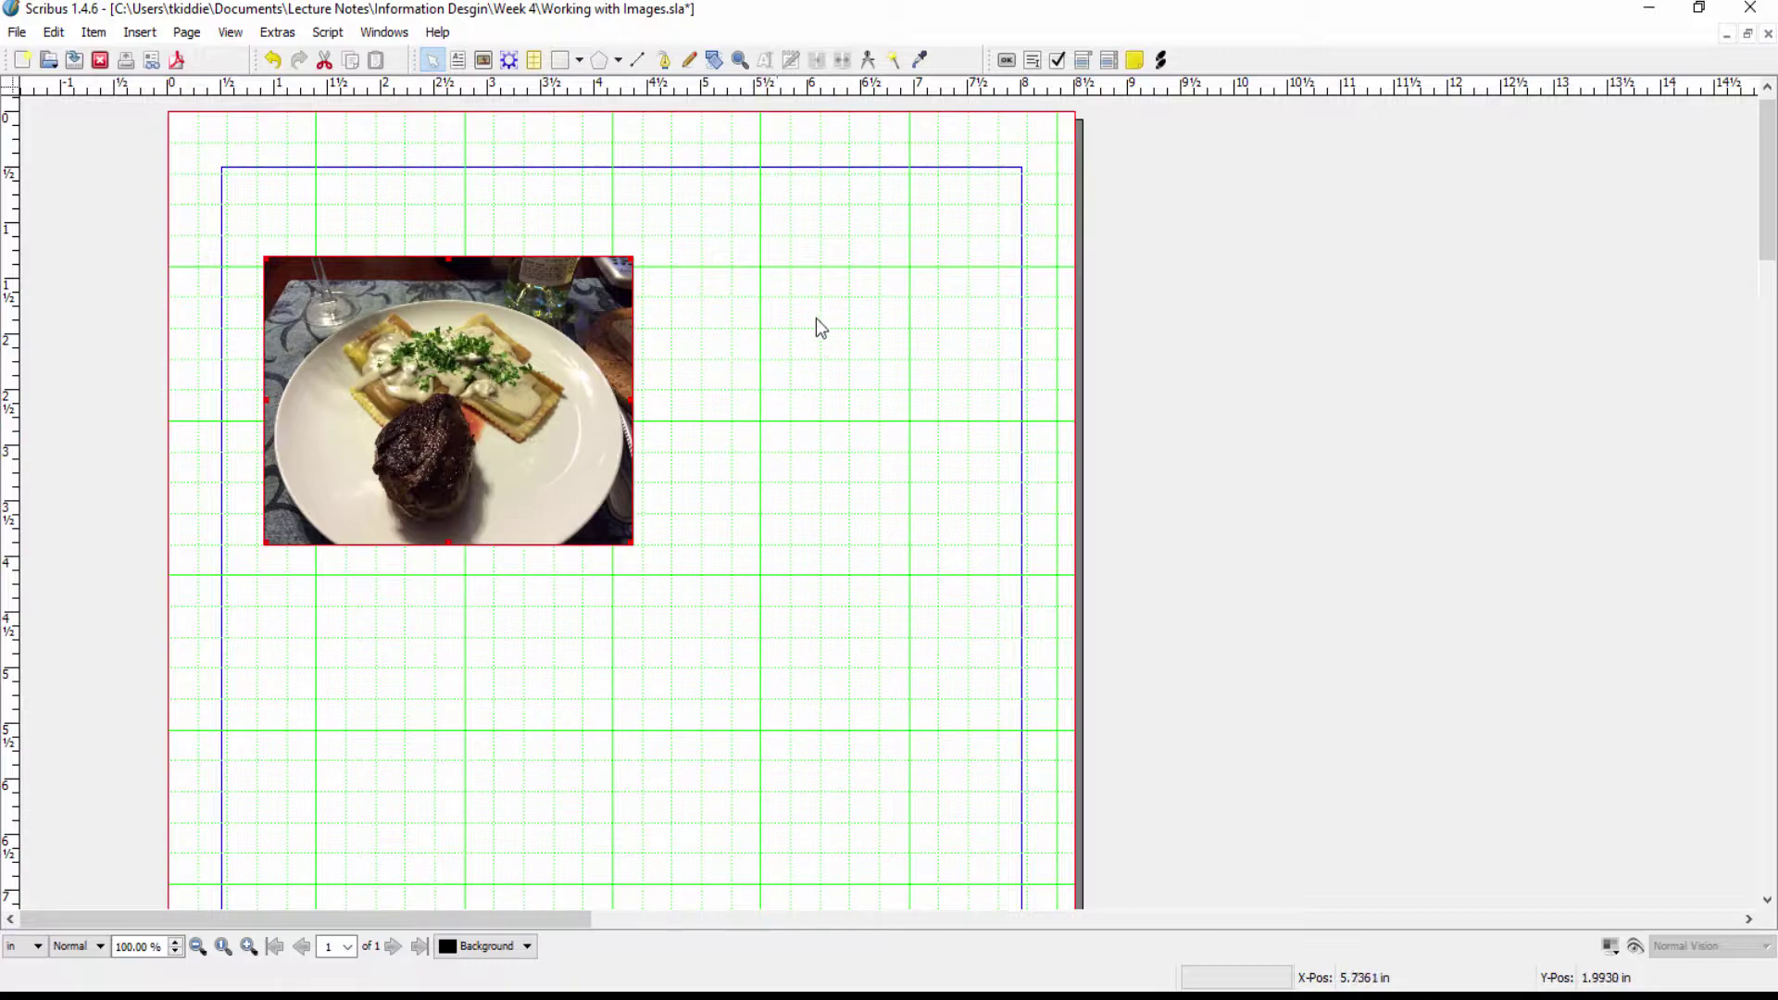
Open Properties for Image1, showing X 0.9028 in, Y 1.3055 in, size 3.4583 × 2.5938 in.
right_click(545, 329)
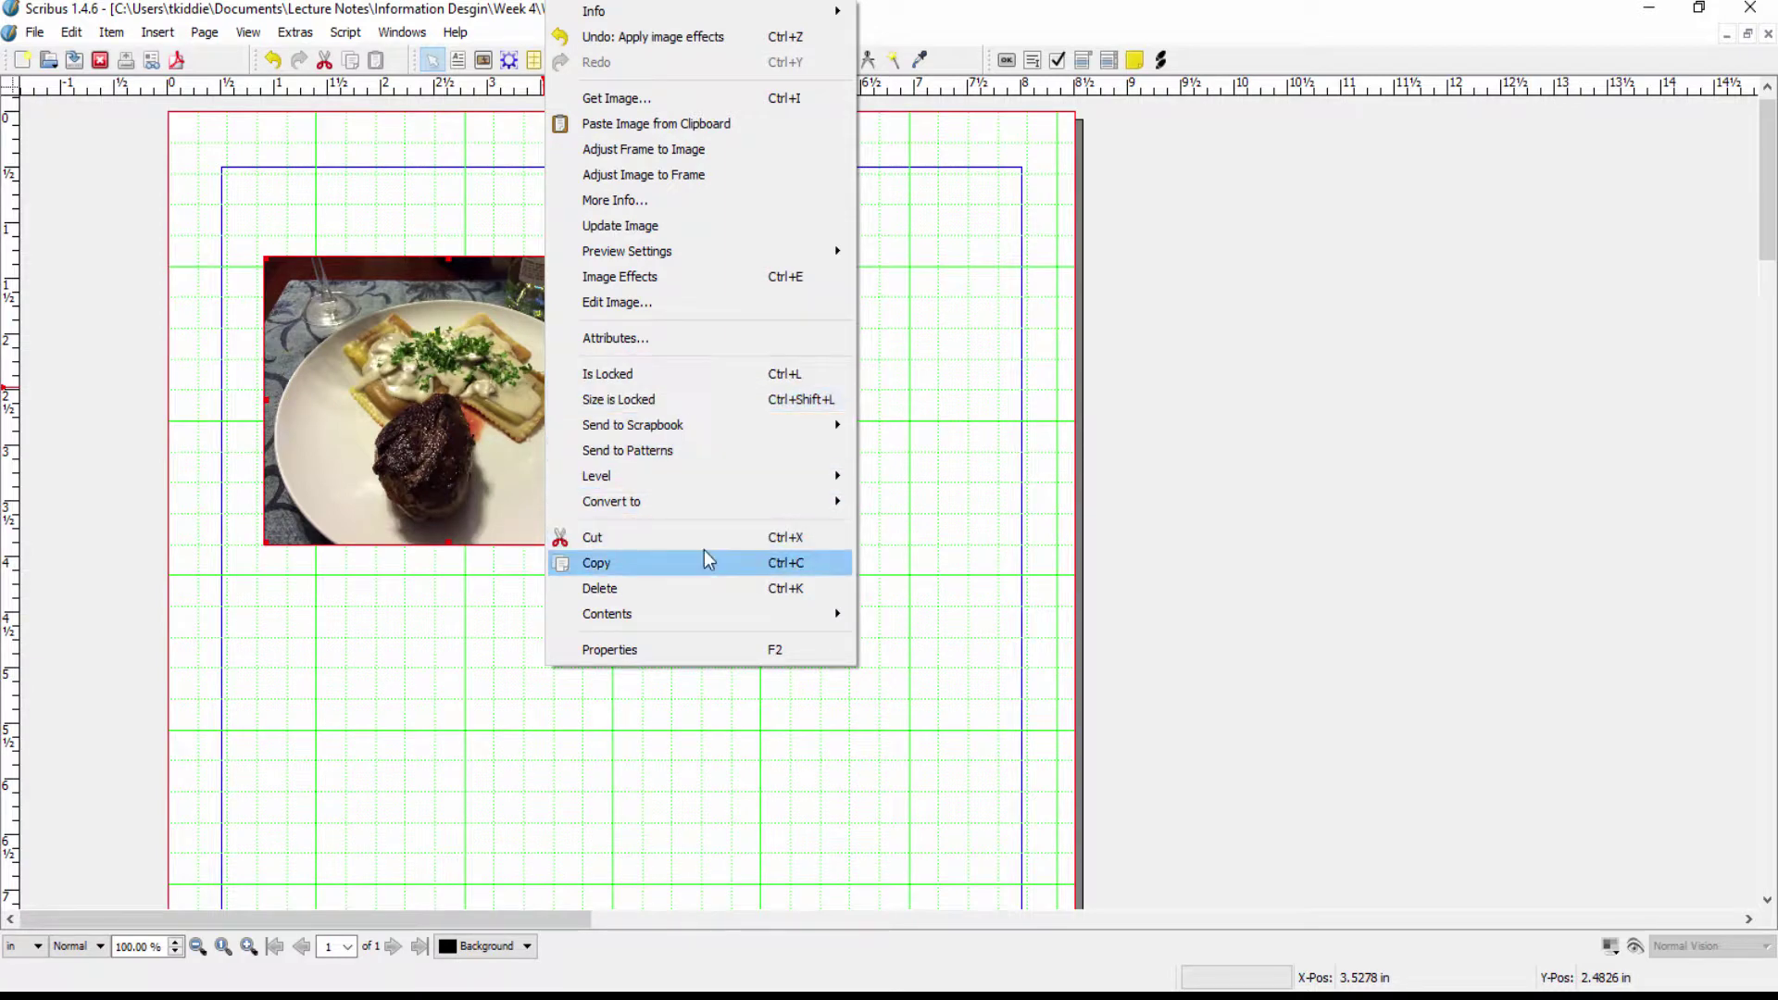
click(609, 652)
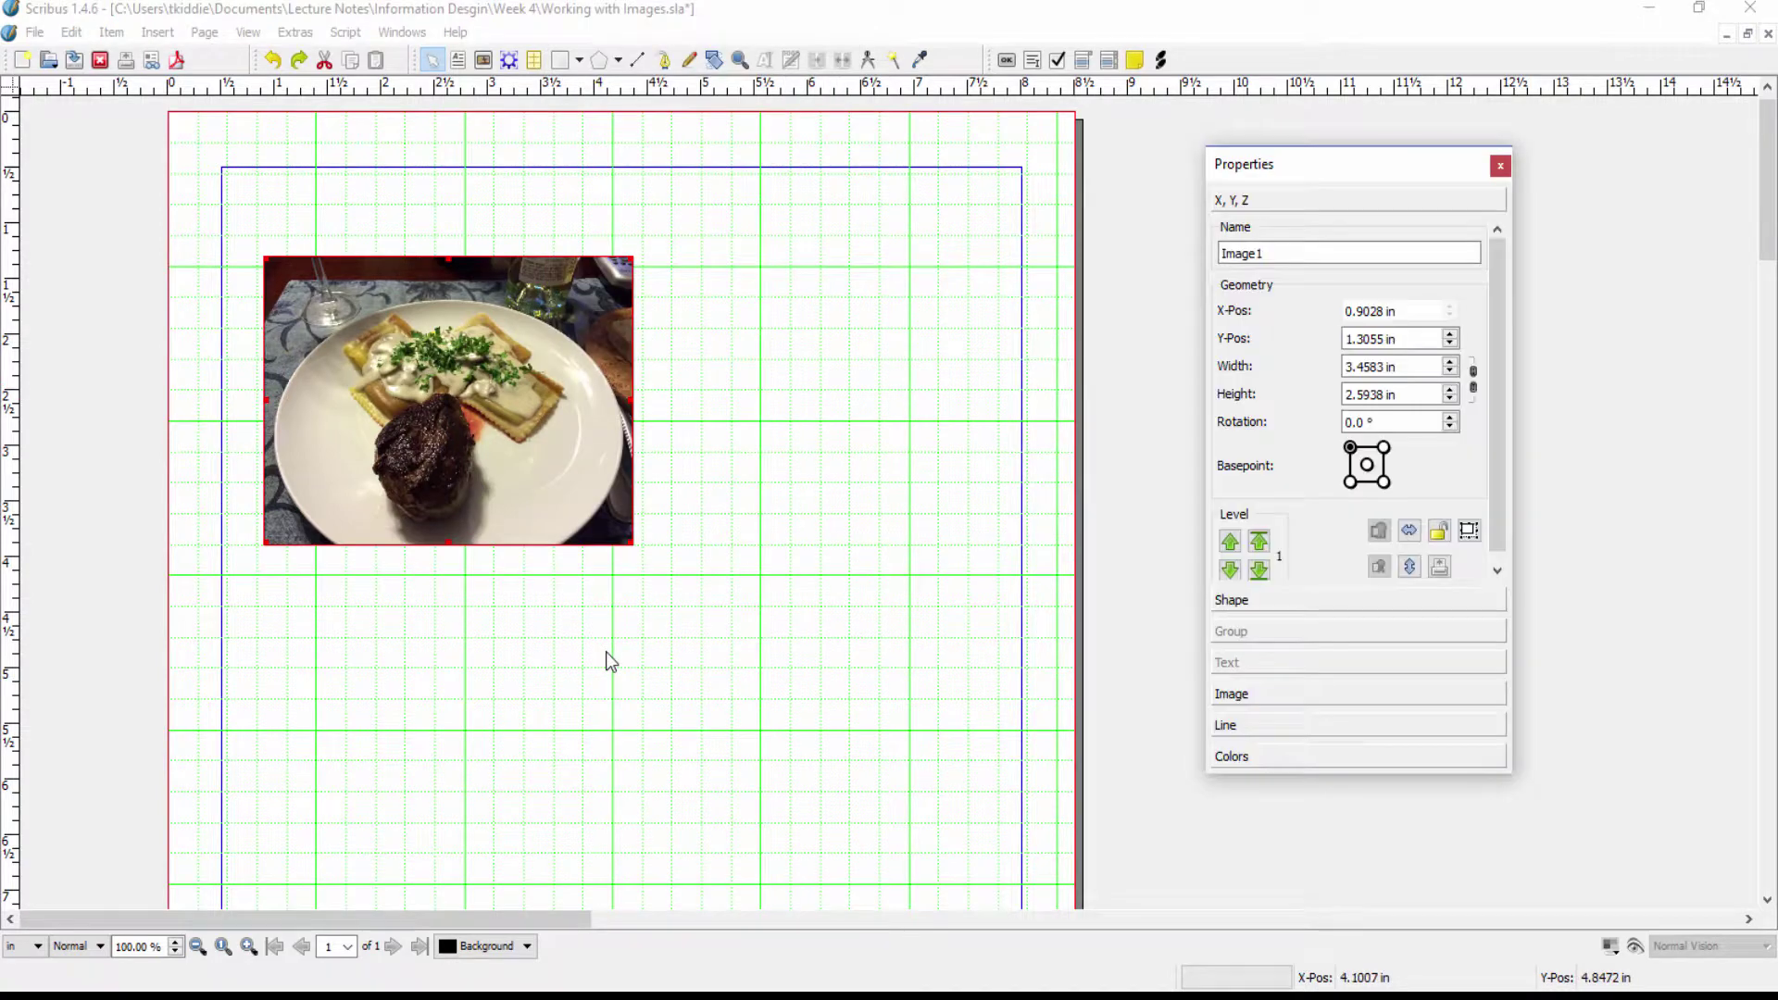
Nudge the frame's X-Pos and Y-Pos up and down by one-inch steps in Properties.
click(1451, 318)
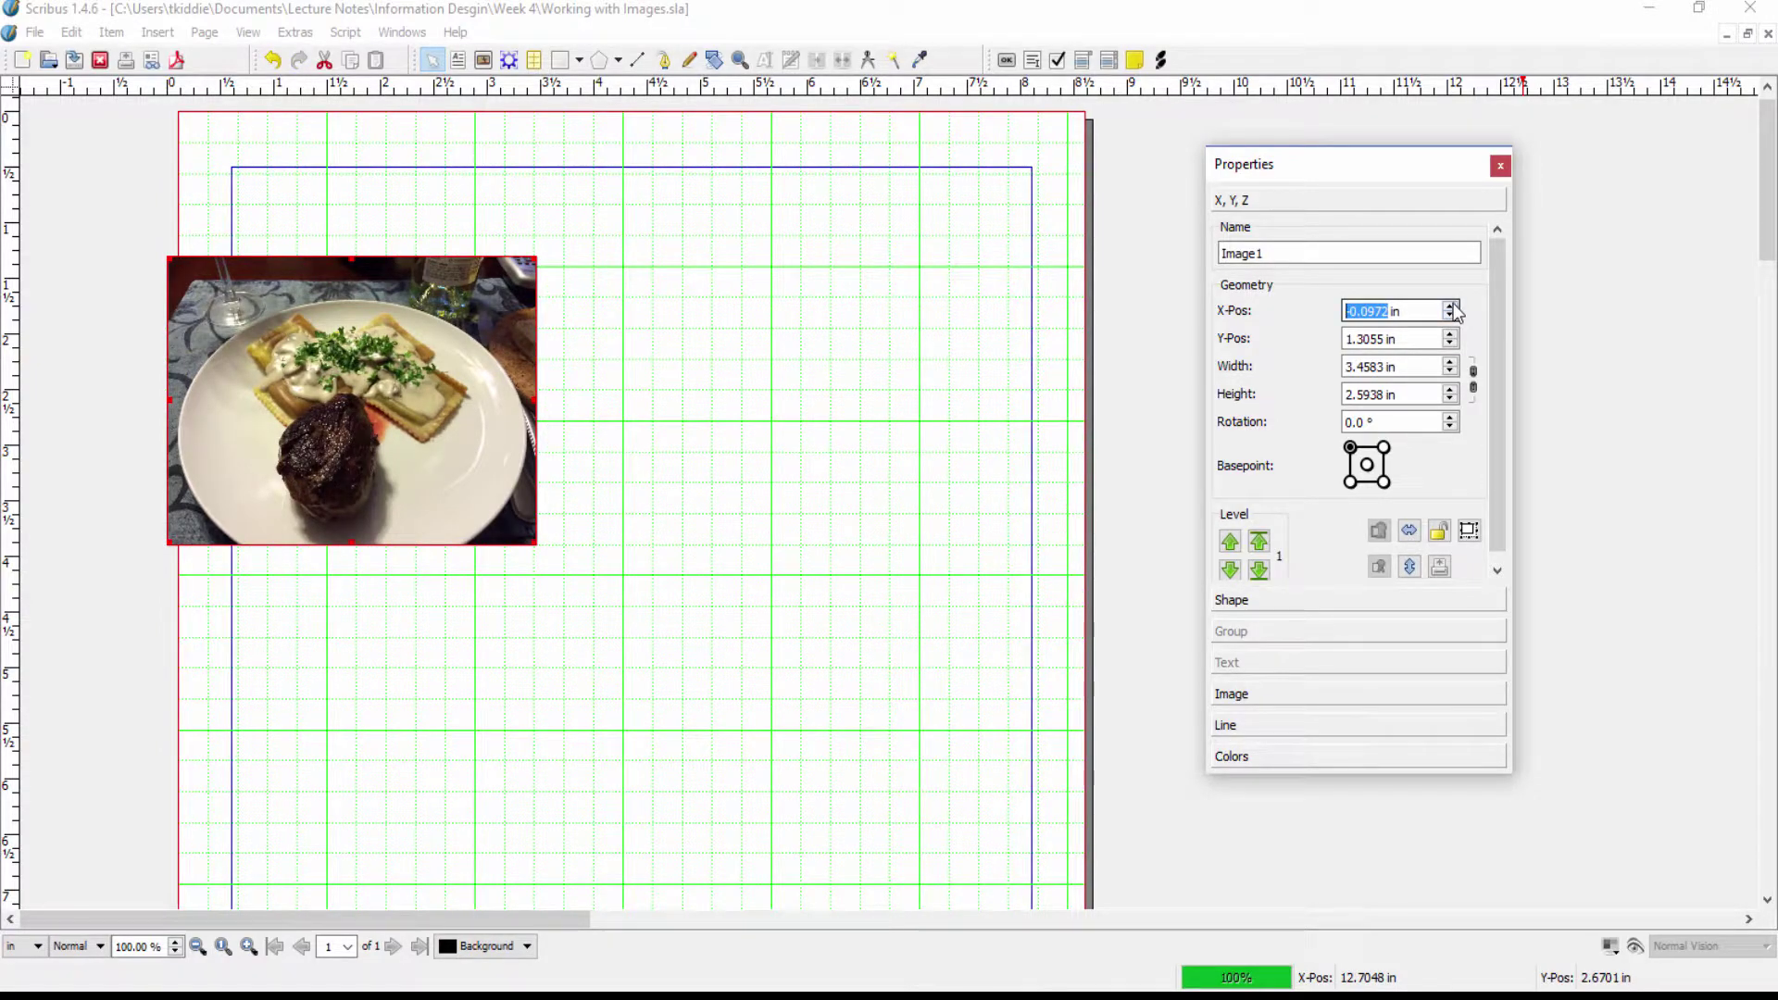
click(1452, 307)
click(1451, 307)
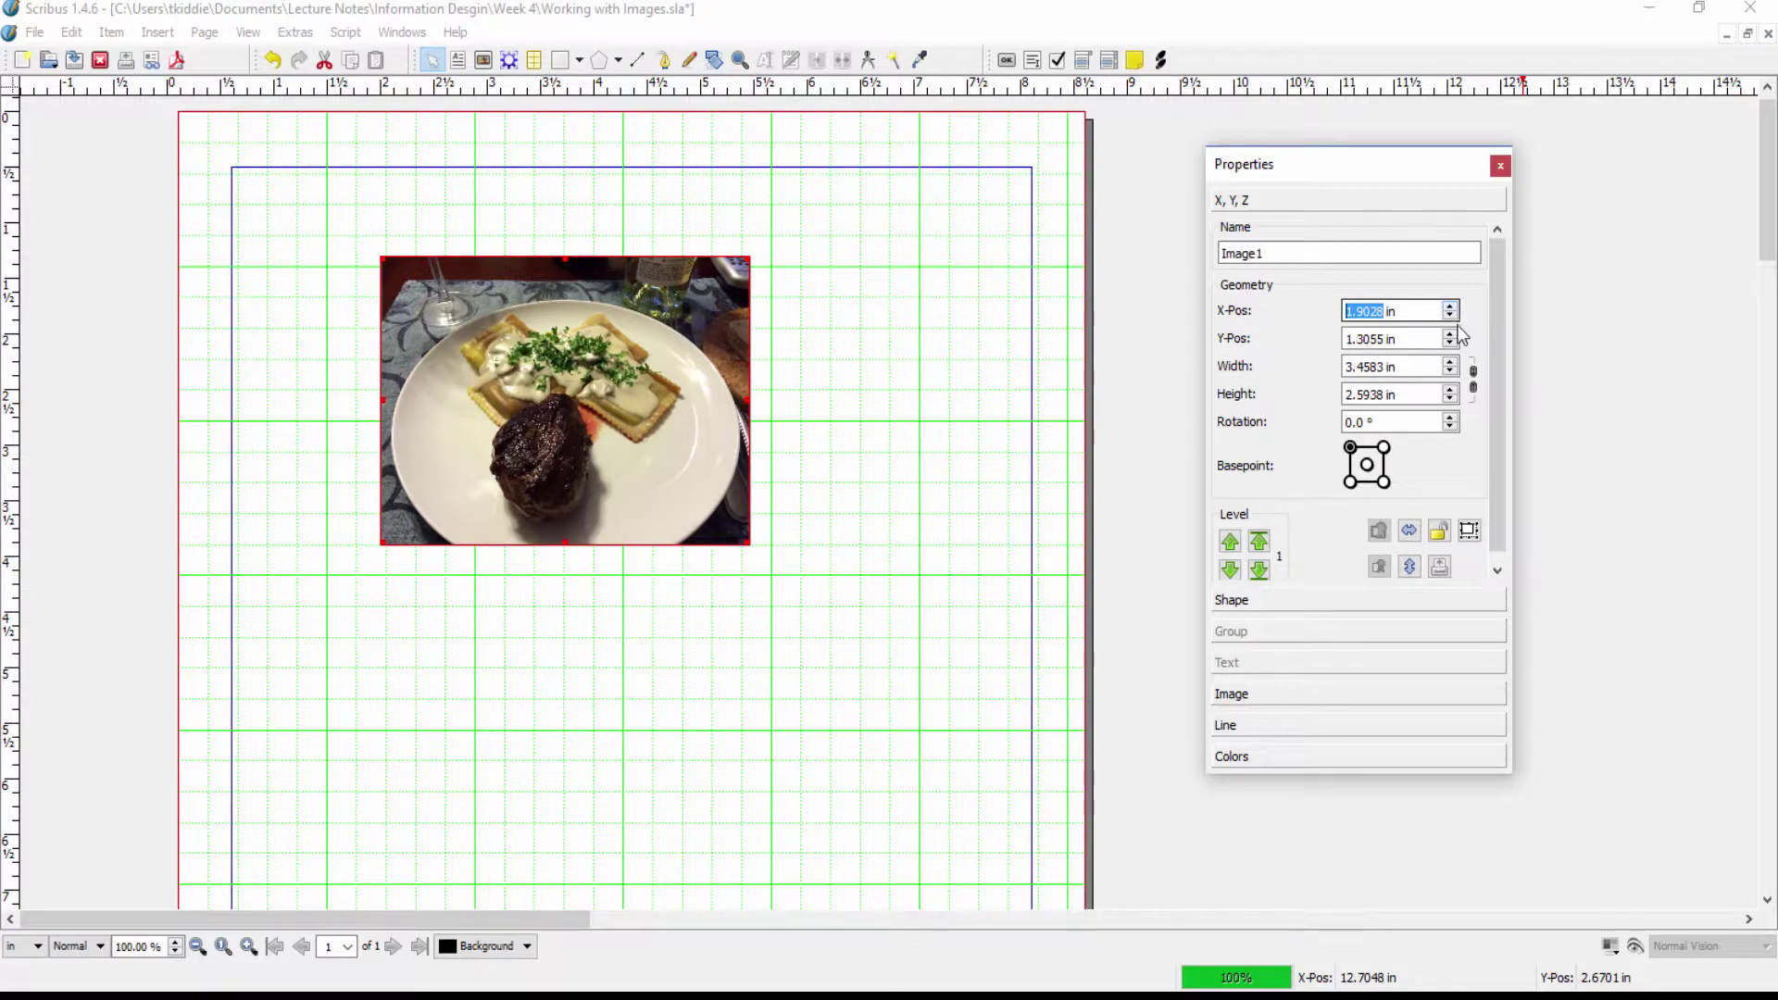
click(1452, 336)
click(1452, 335)
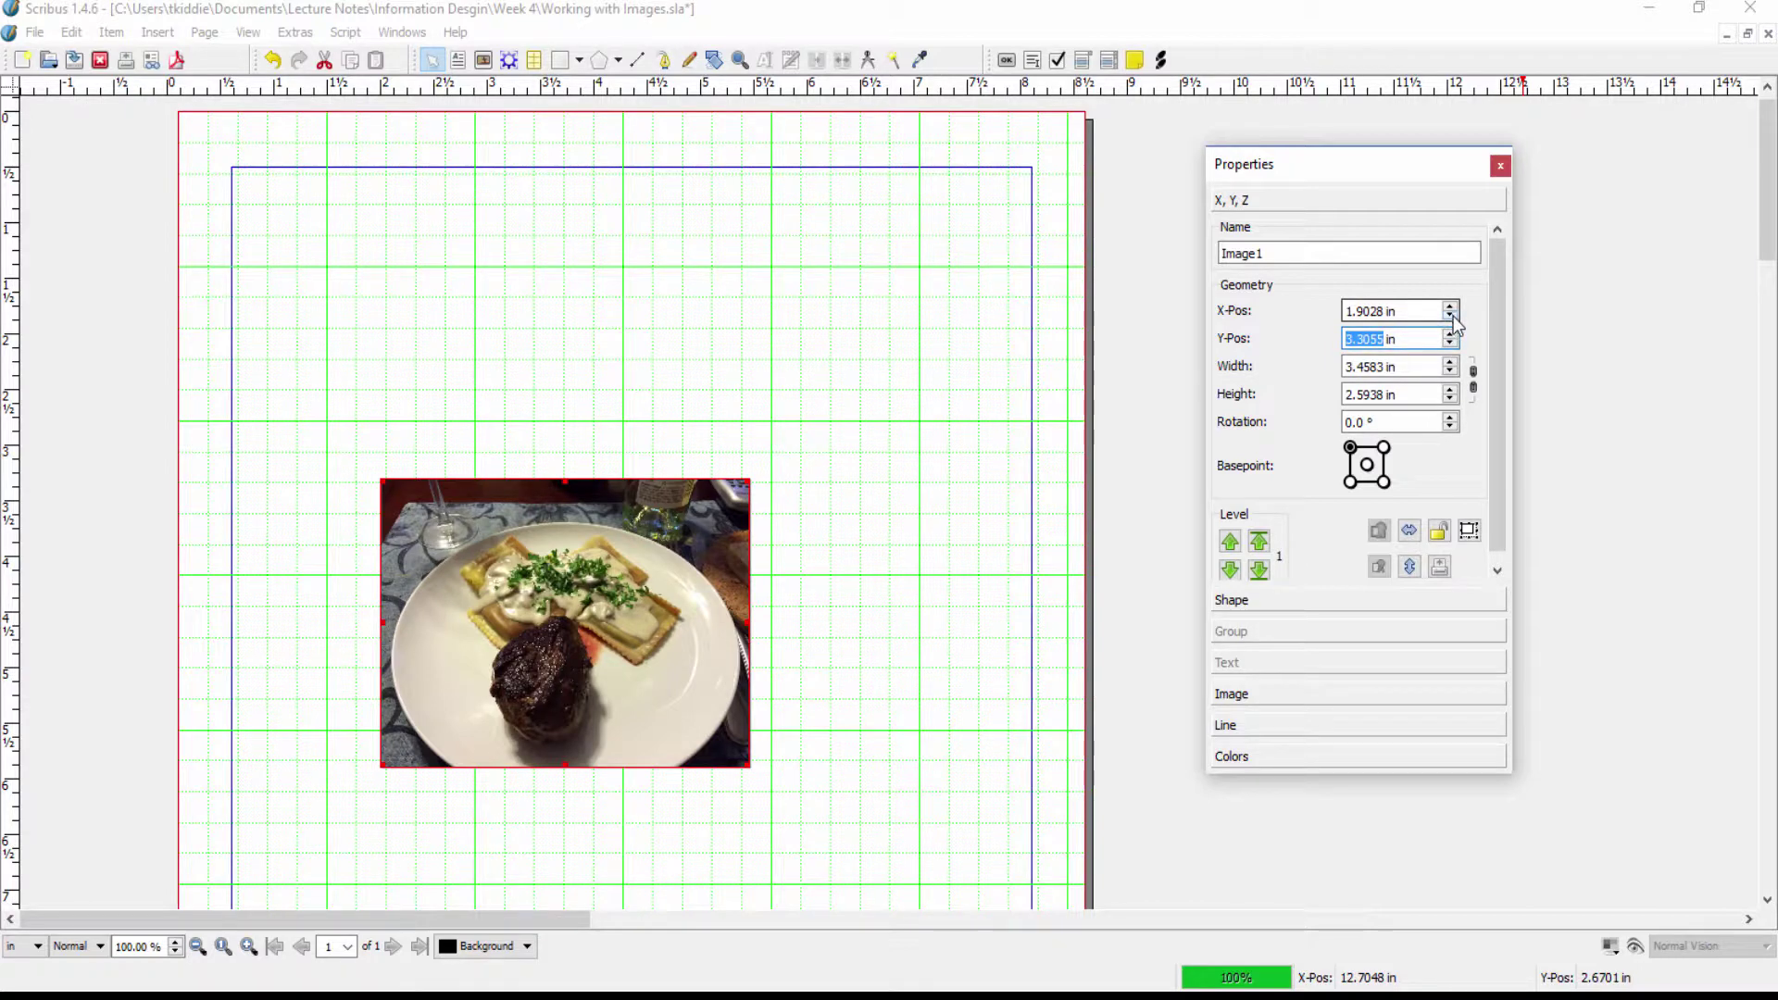
click(1452, 316)
click(1452, 307)
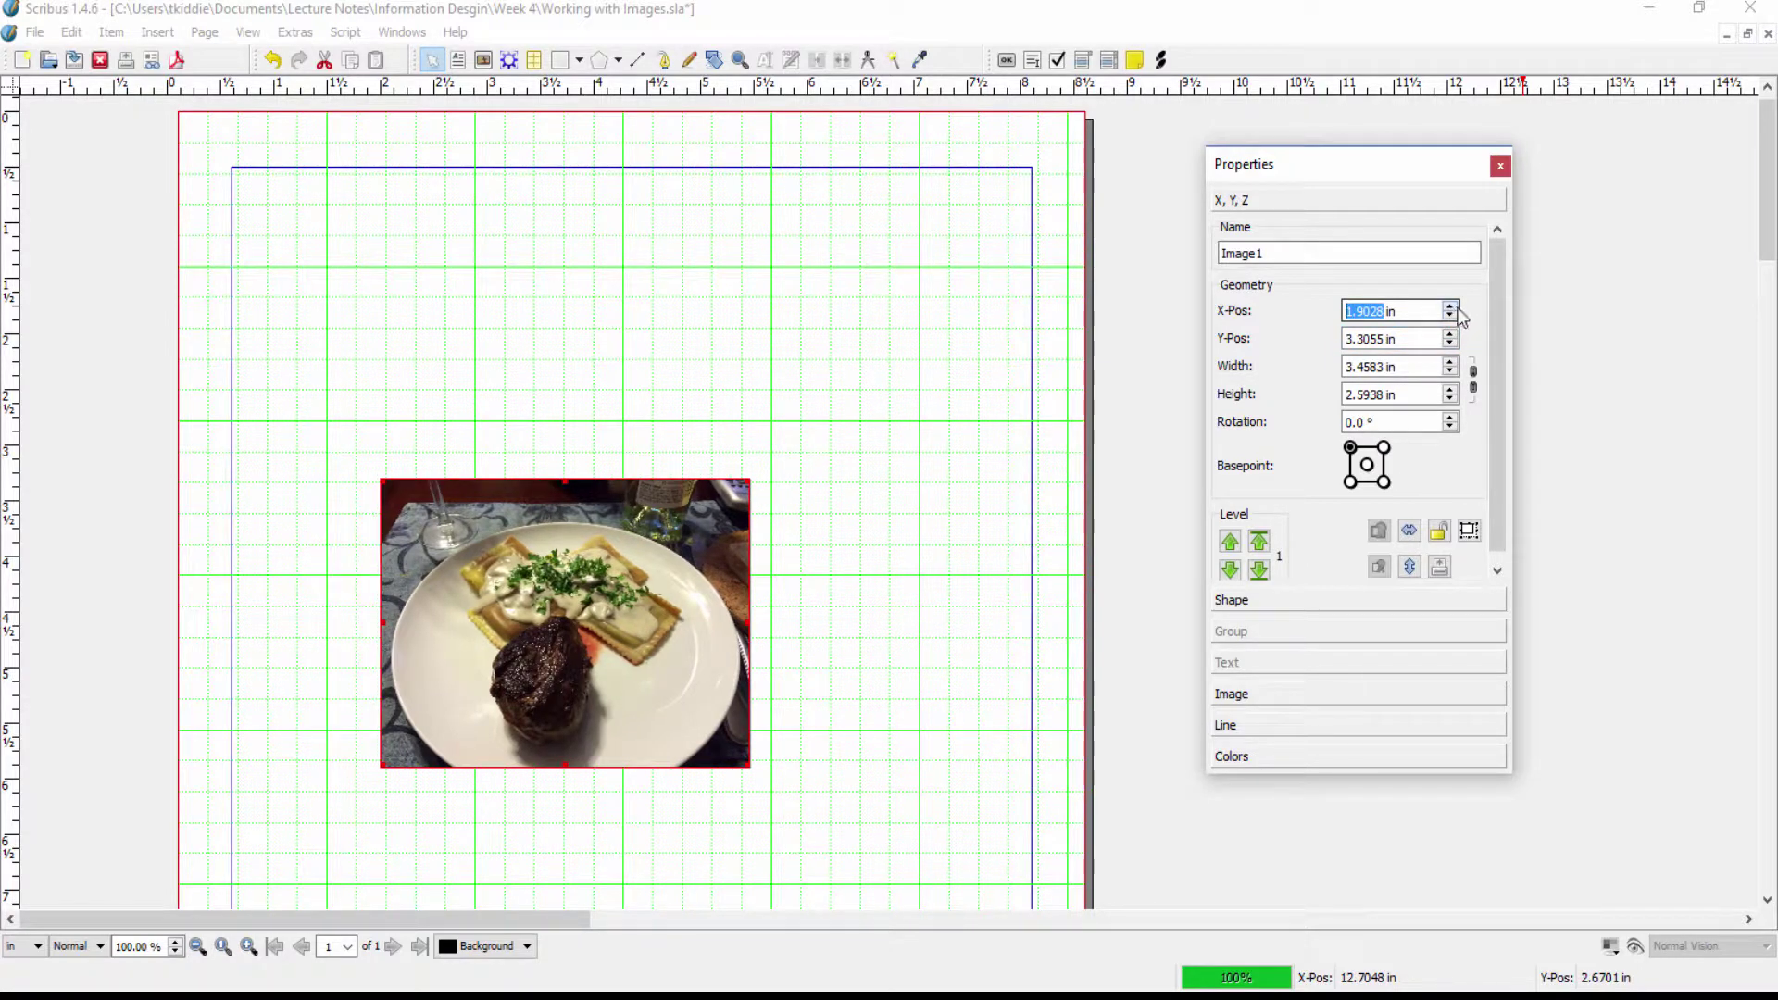
Resize the frame to 3.2569 × 2.4373 in and move it to X 0.8750 in, Y 1.0416 in.
click(1452, 371)
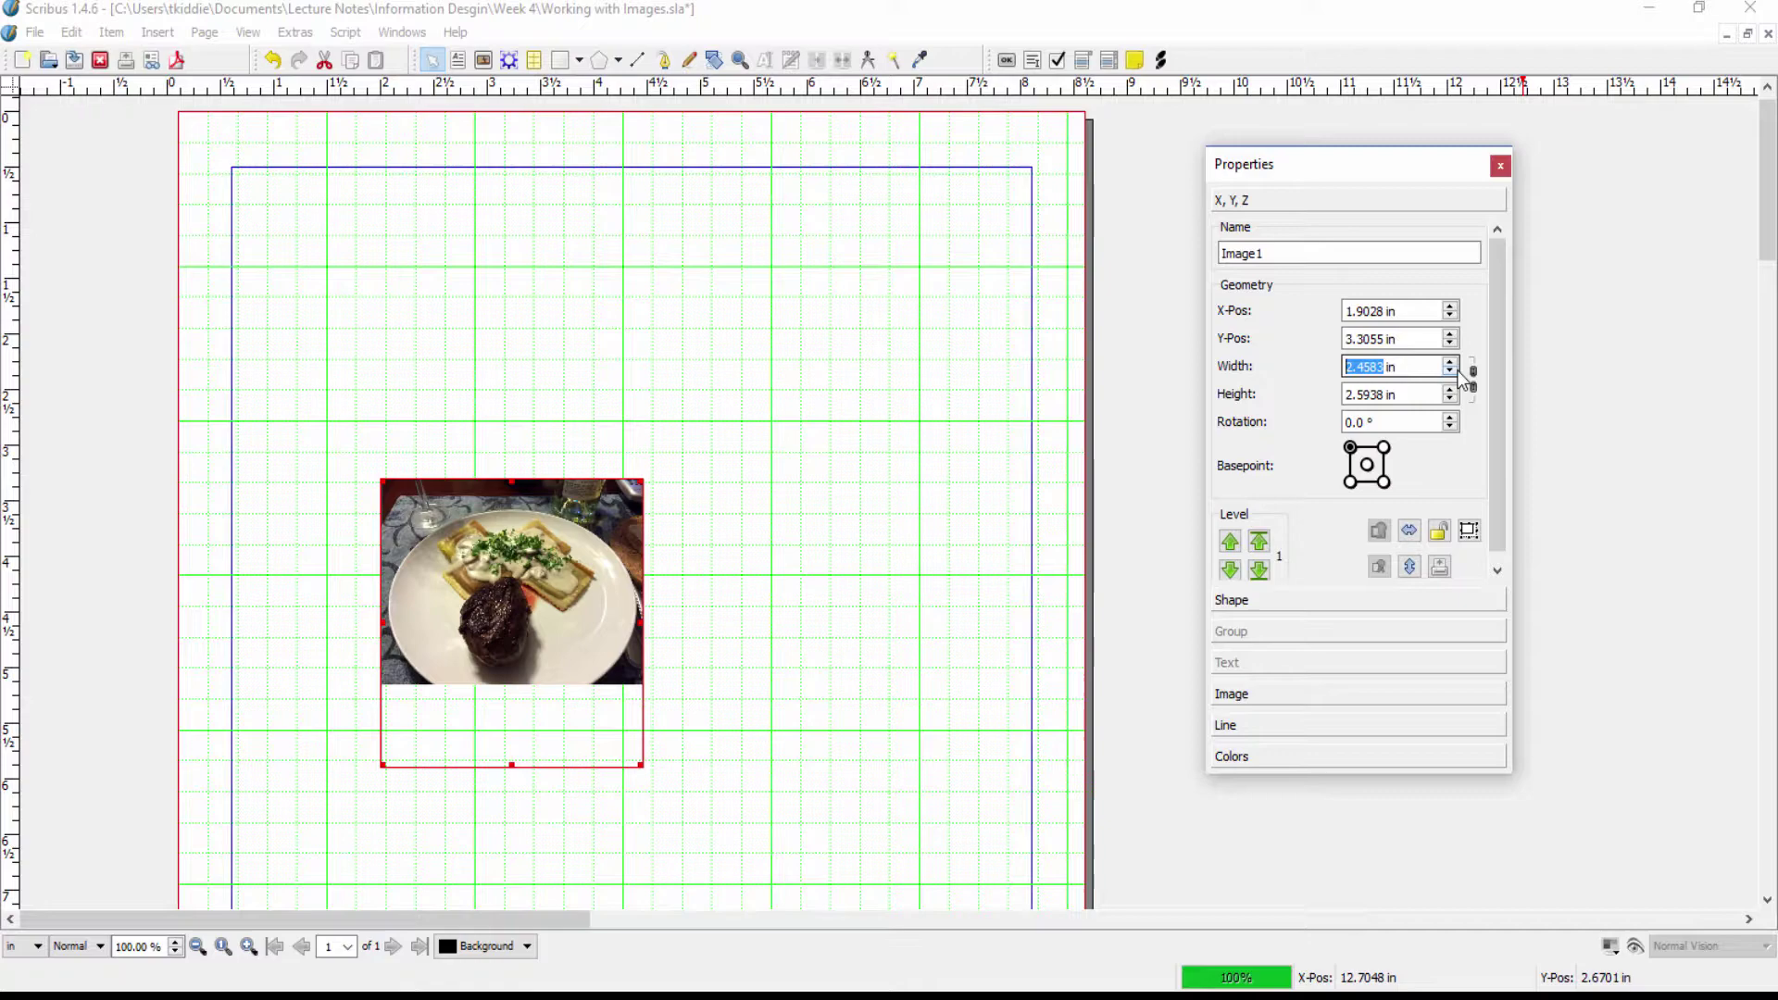
click(1452, 362)
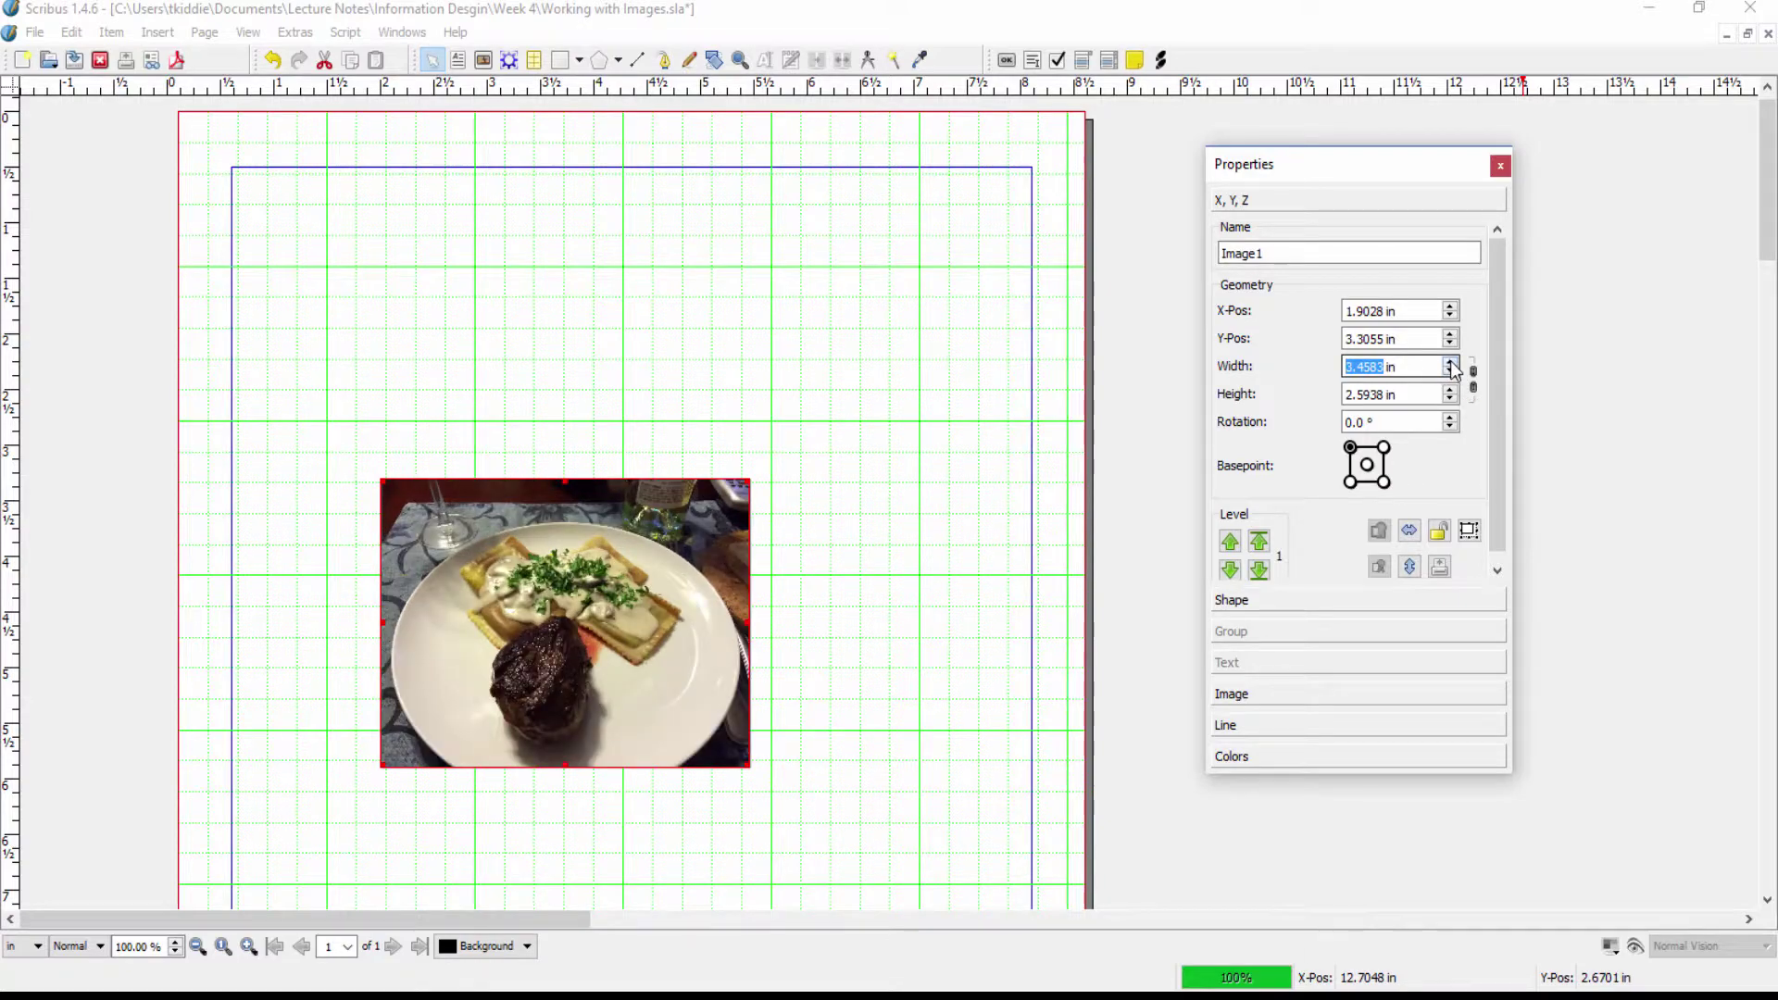
click(1452, 400)
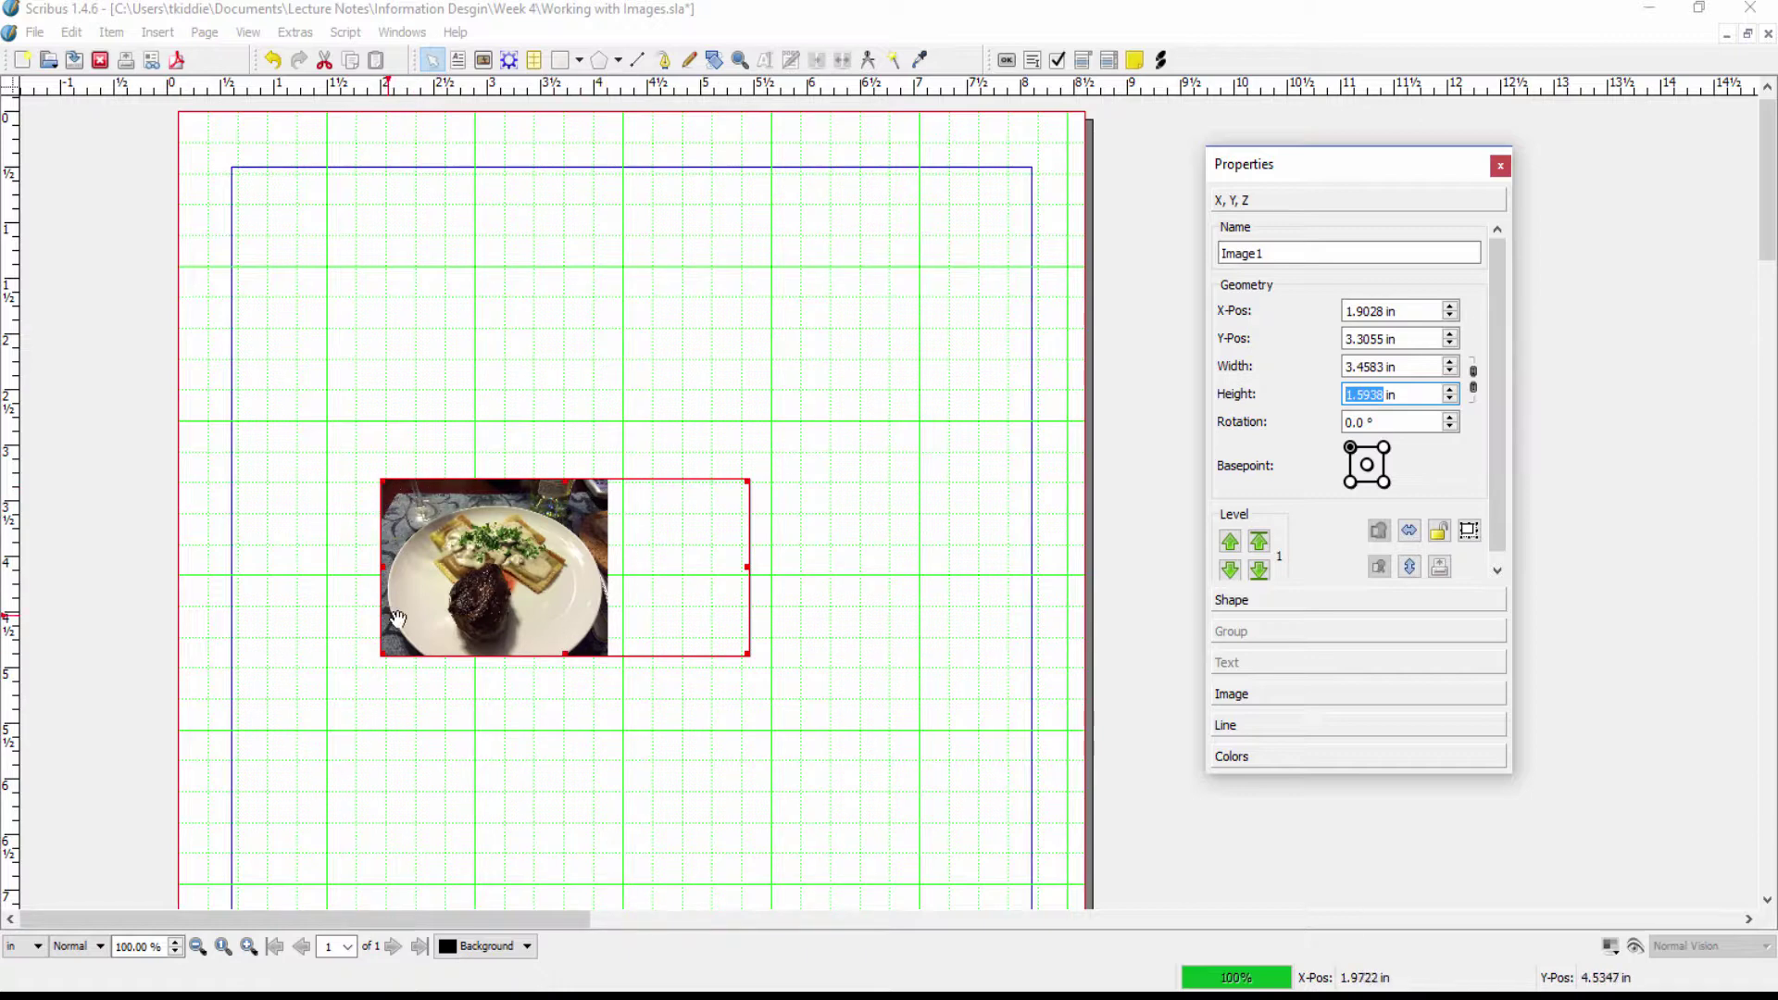
click(1475, 383)
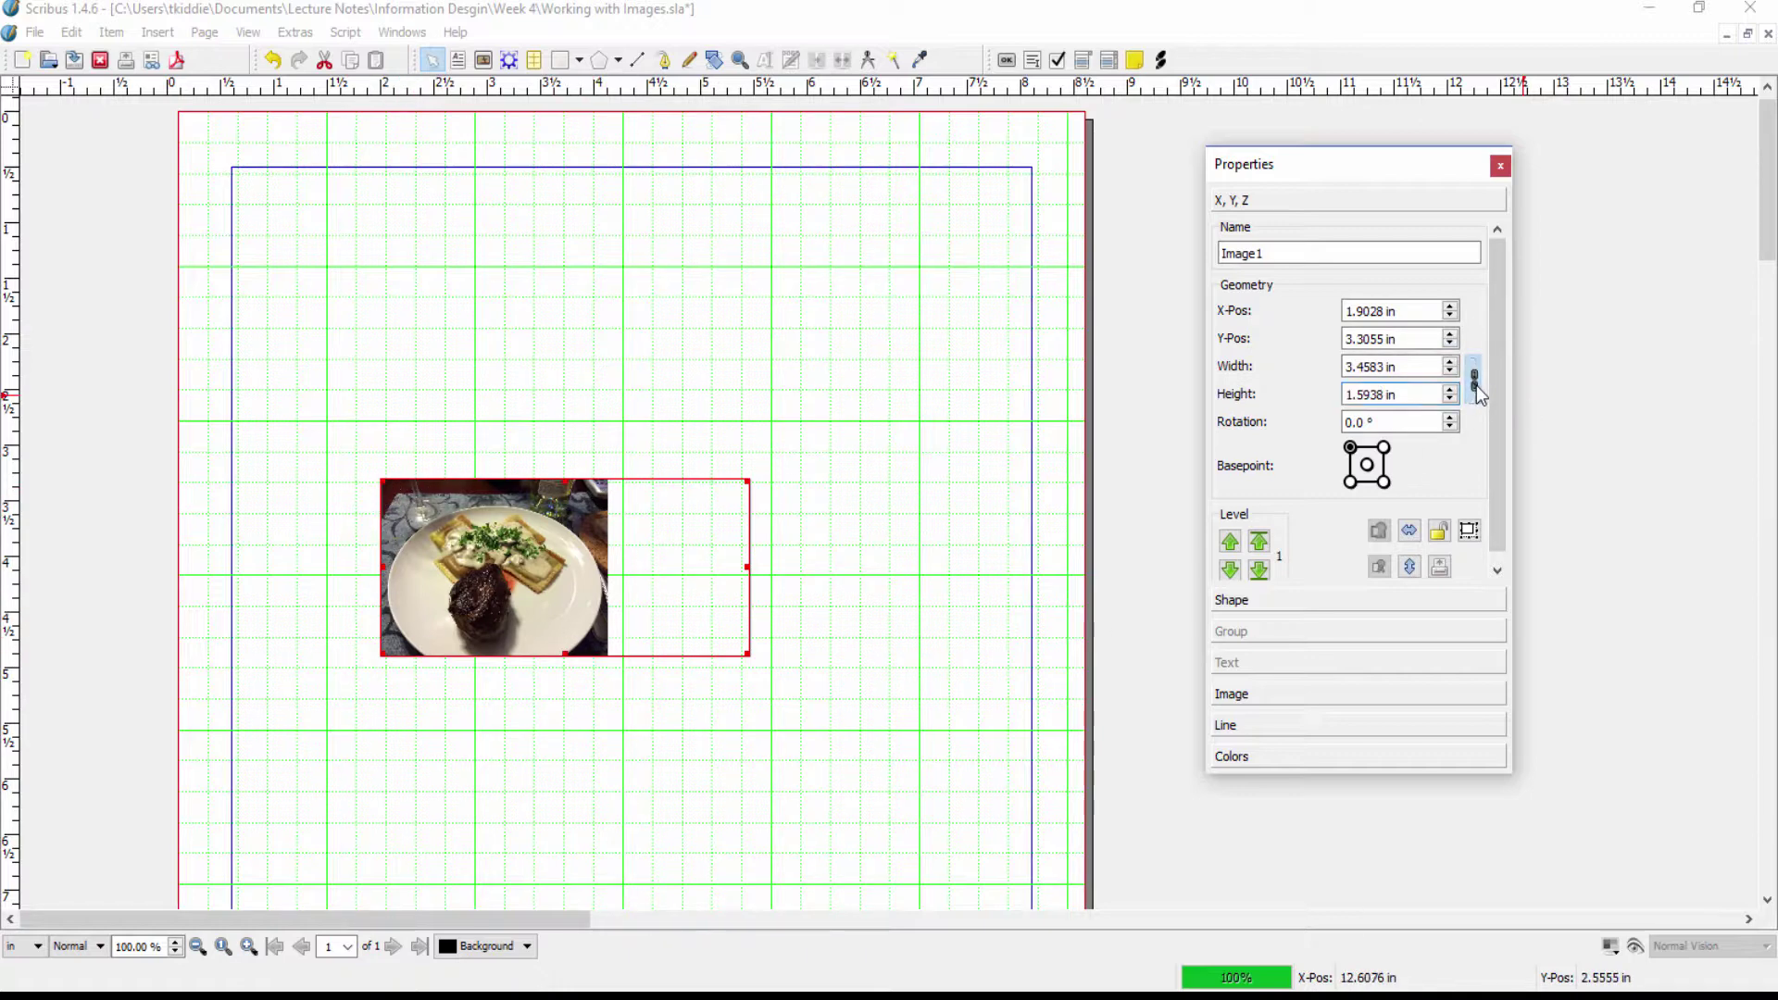
click(614, 574)
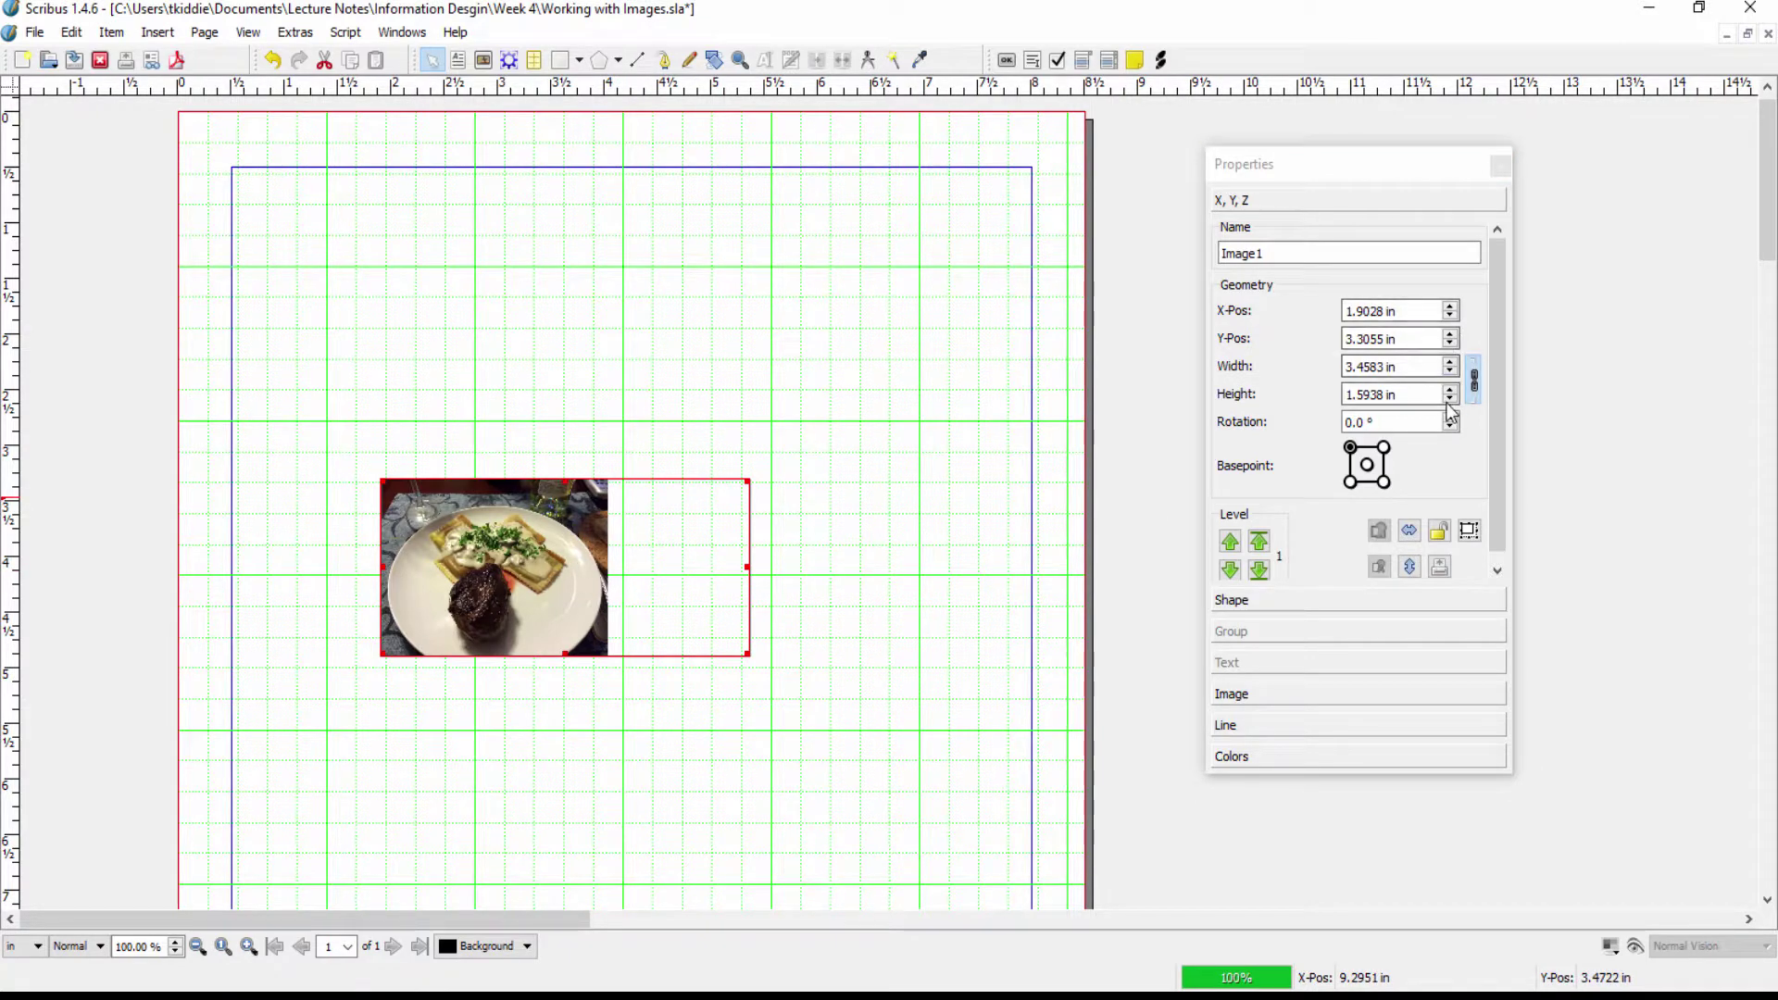
scroll(1453, 387, down, 1)
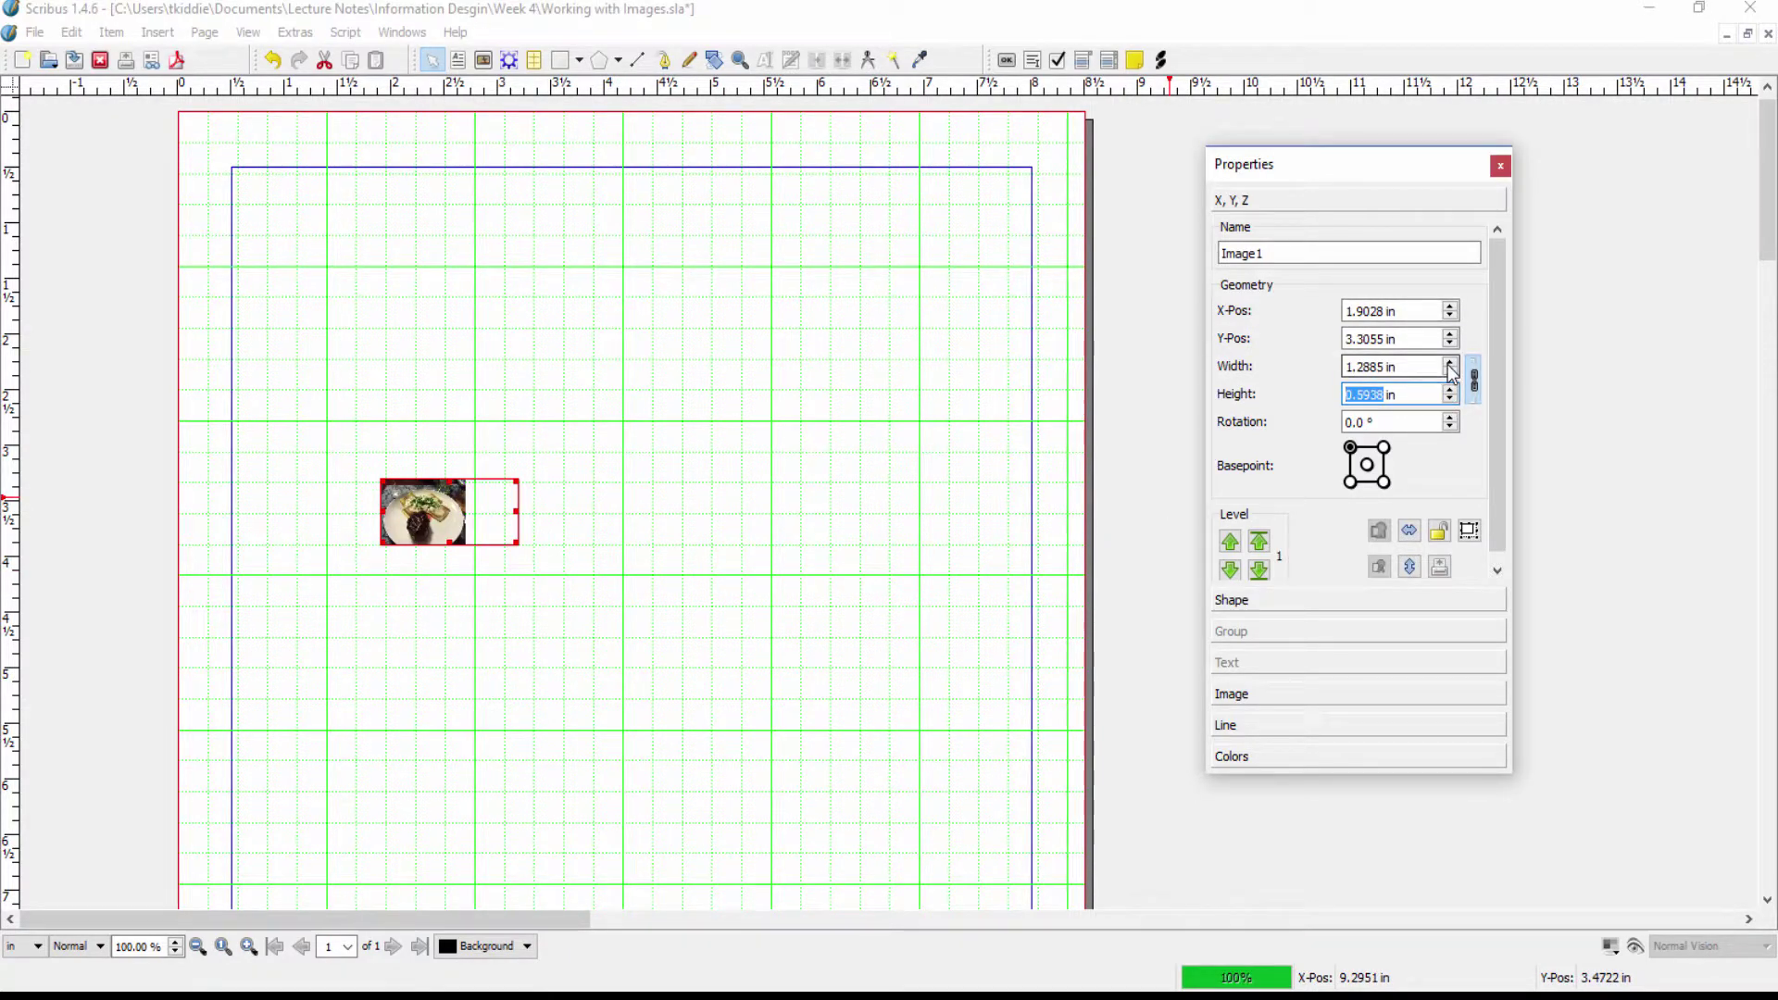
scroll(1451, 372, up, 4)
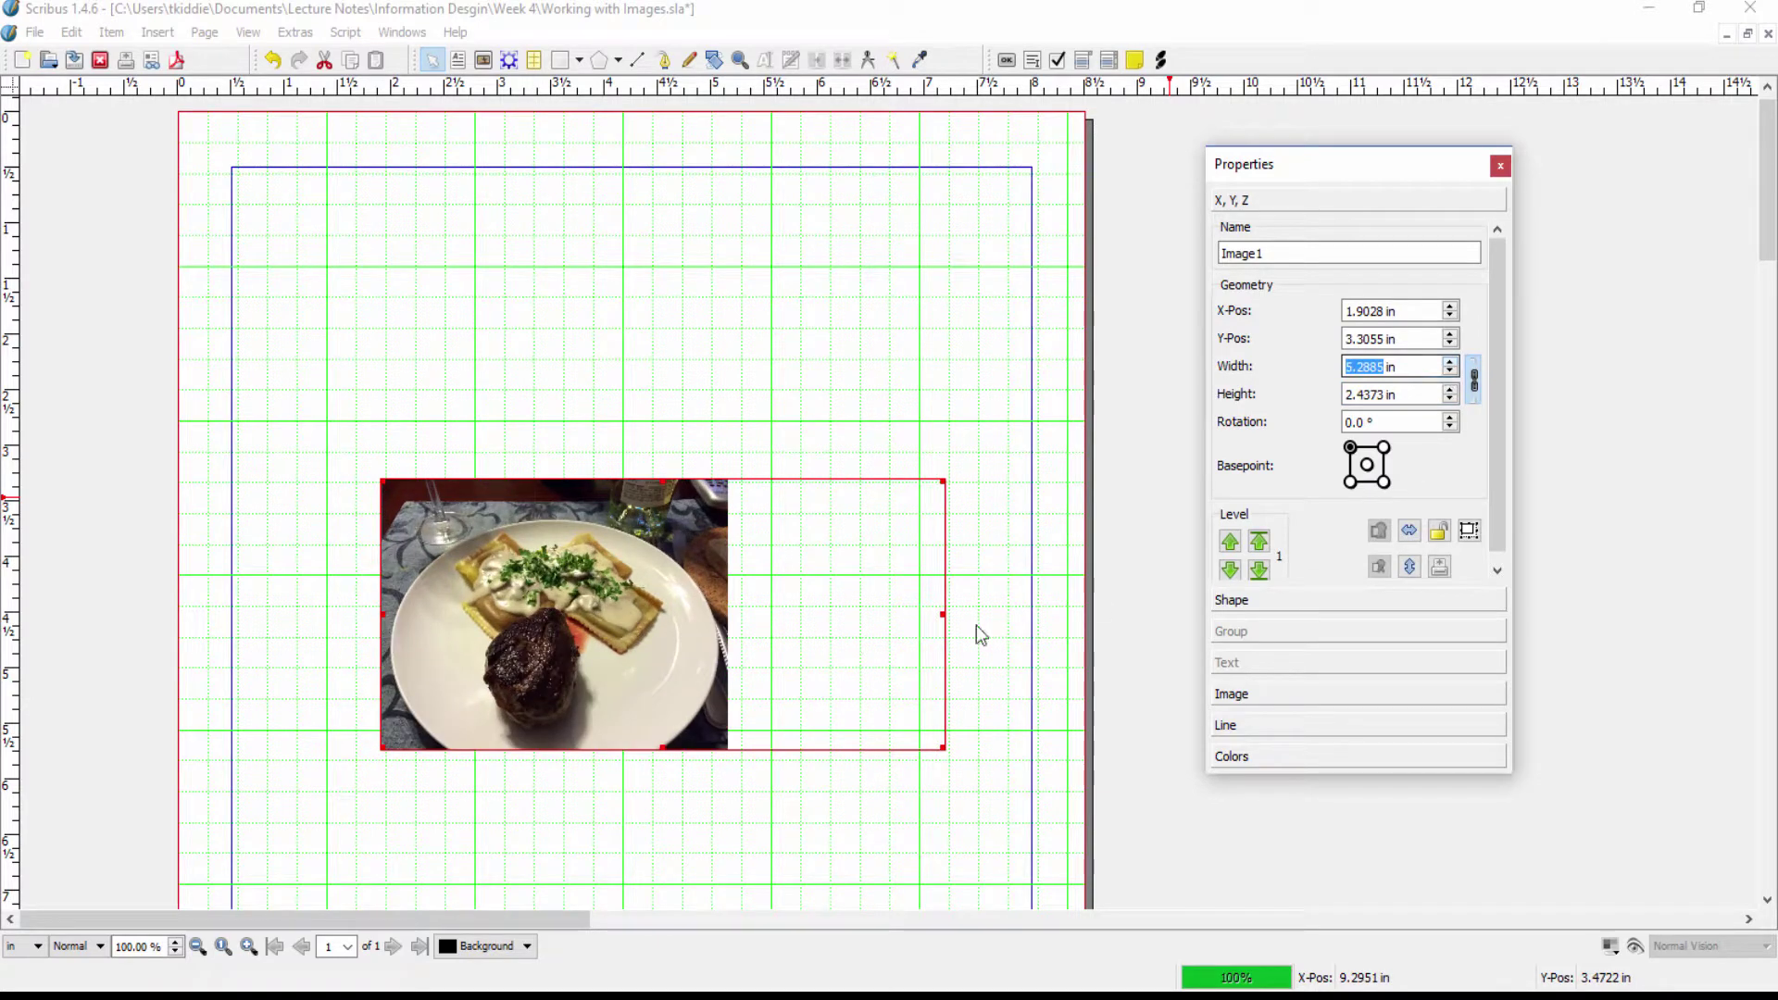
click(1478, 380)
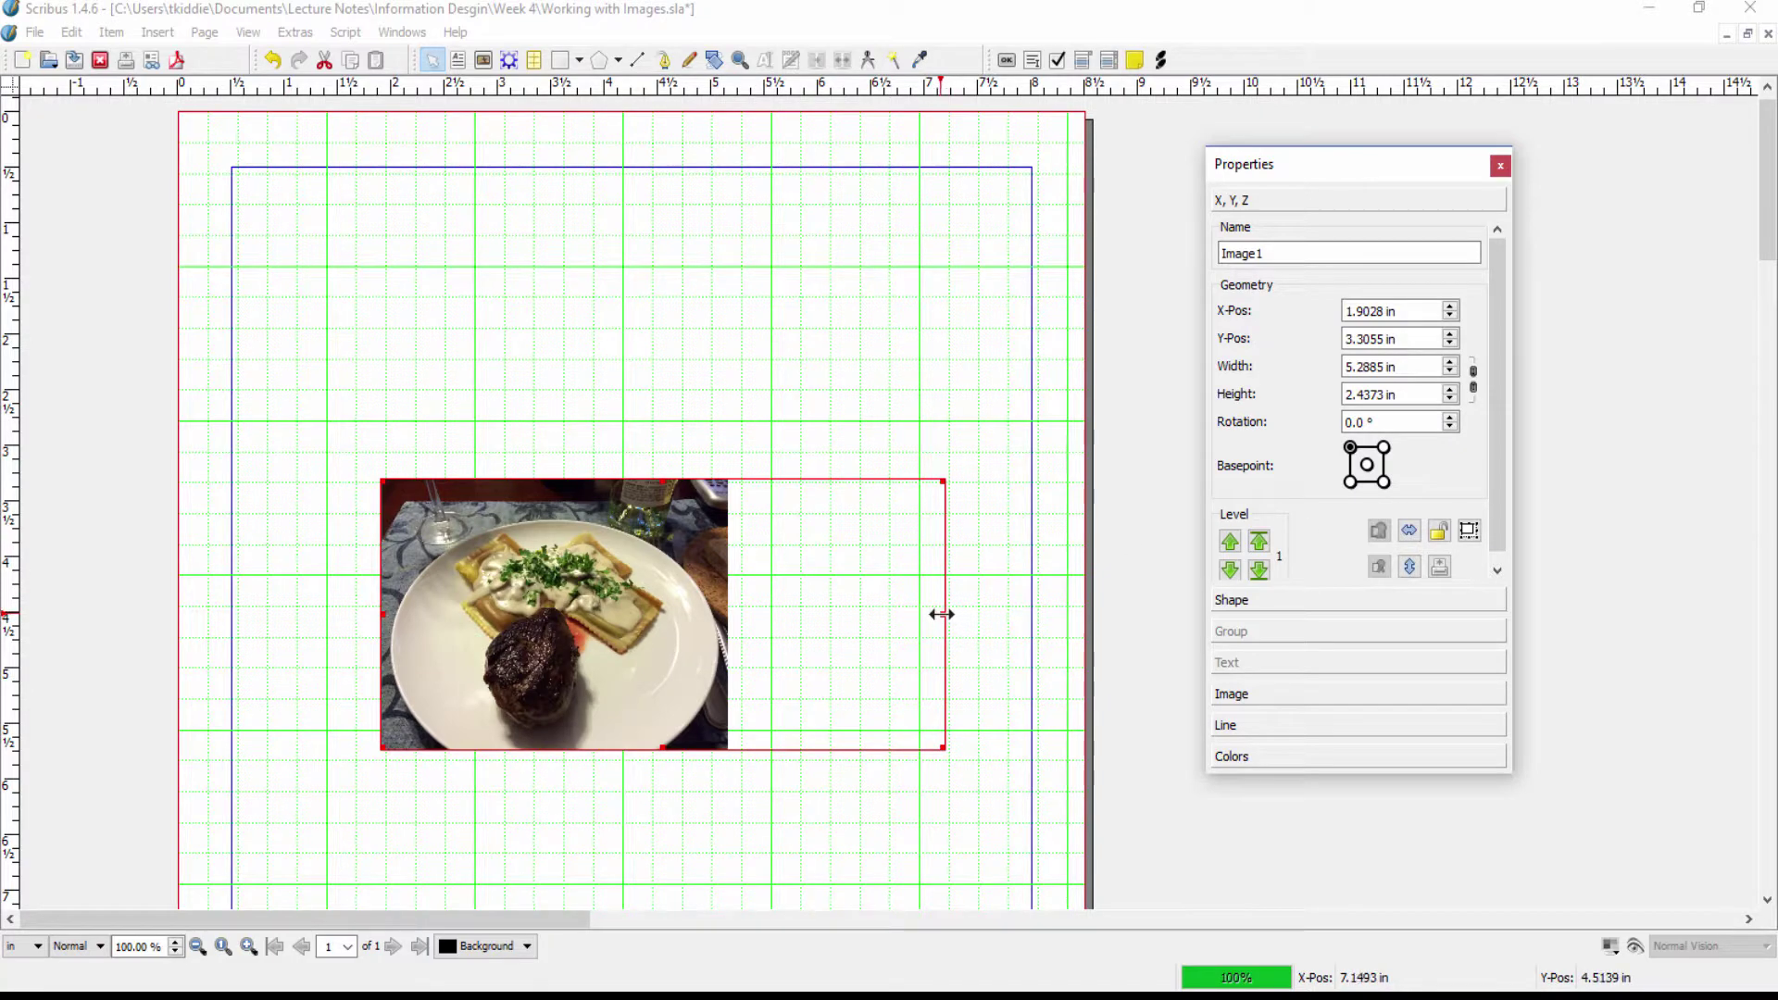
drag(942, 615, 730, 615)
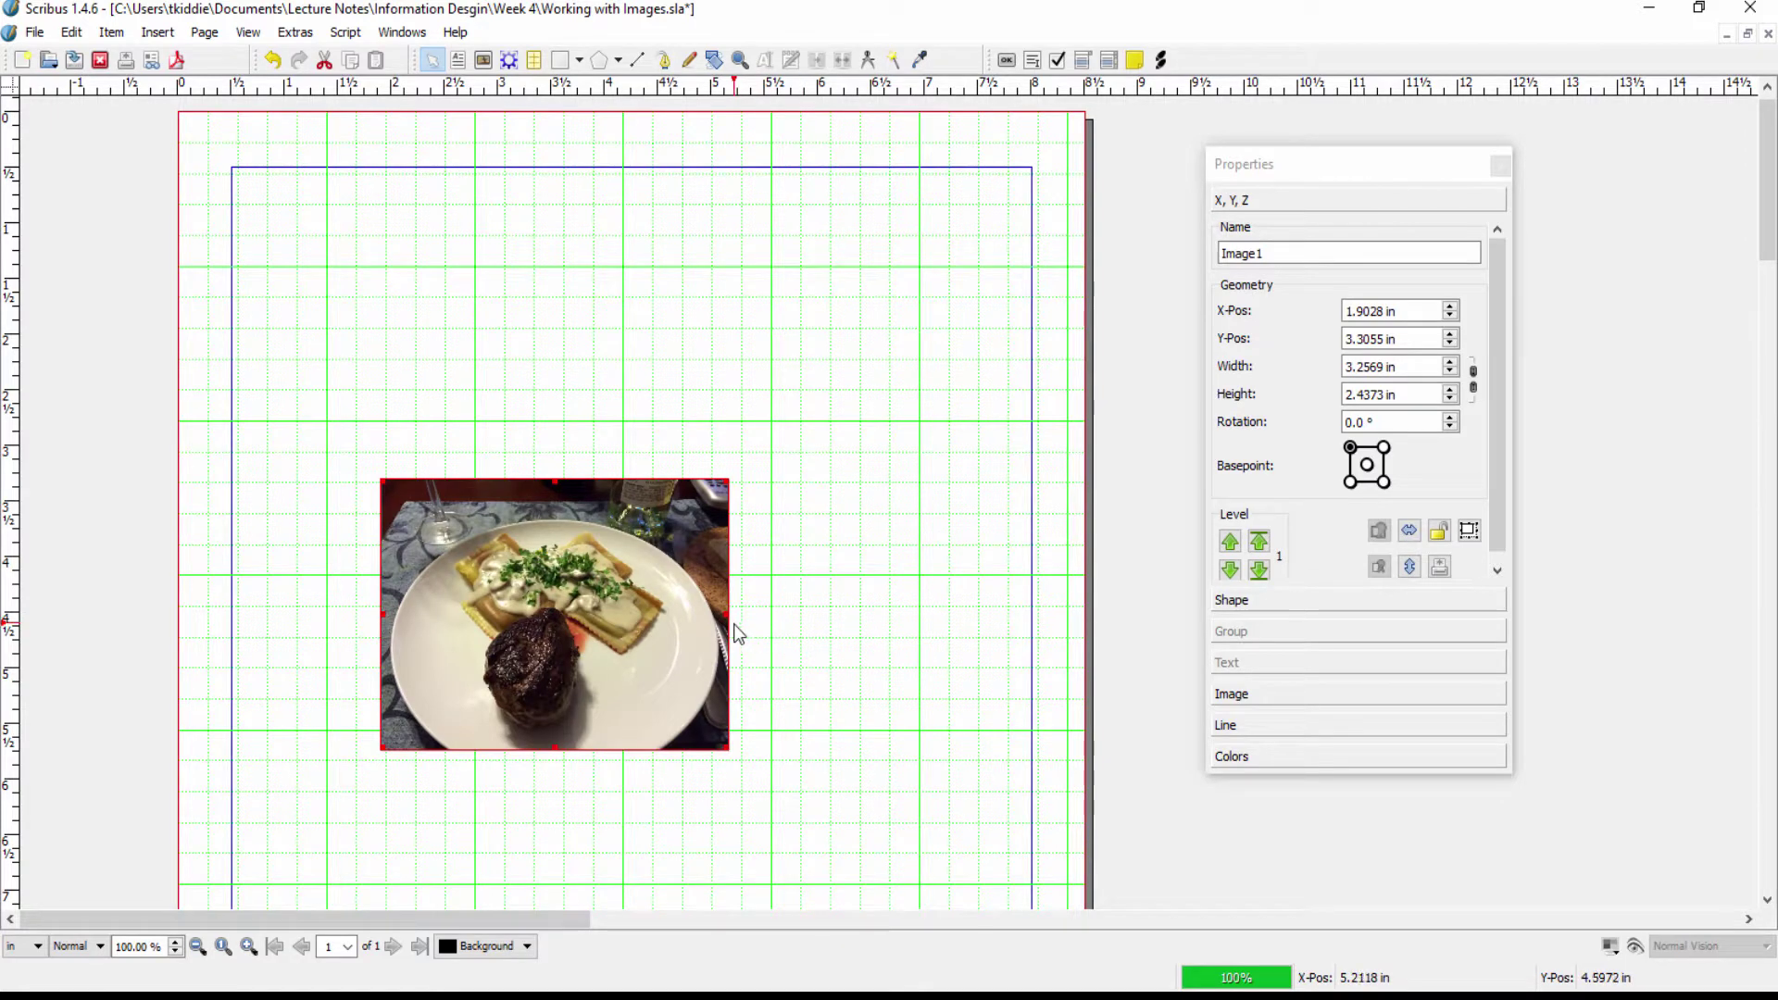
drag(595, 634, 485, 382)
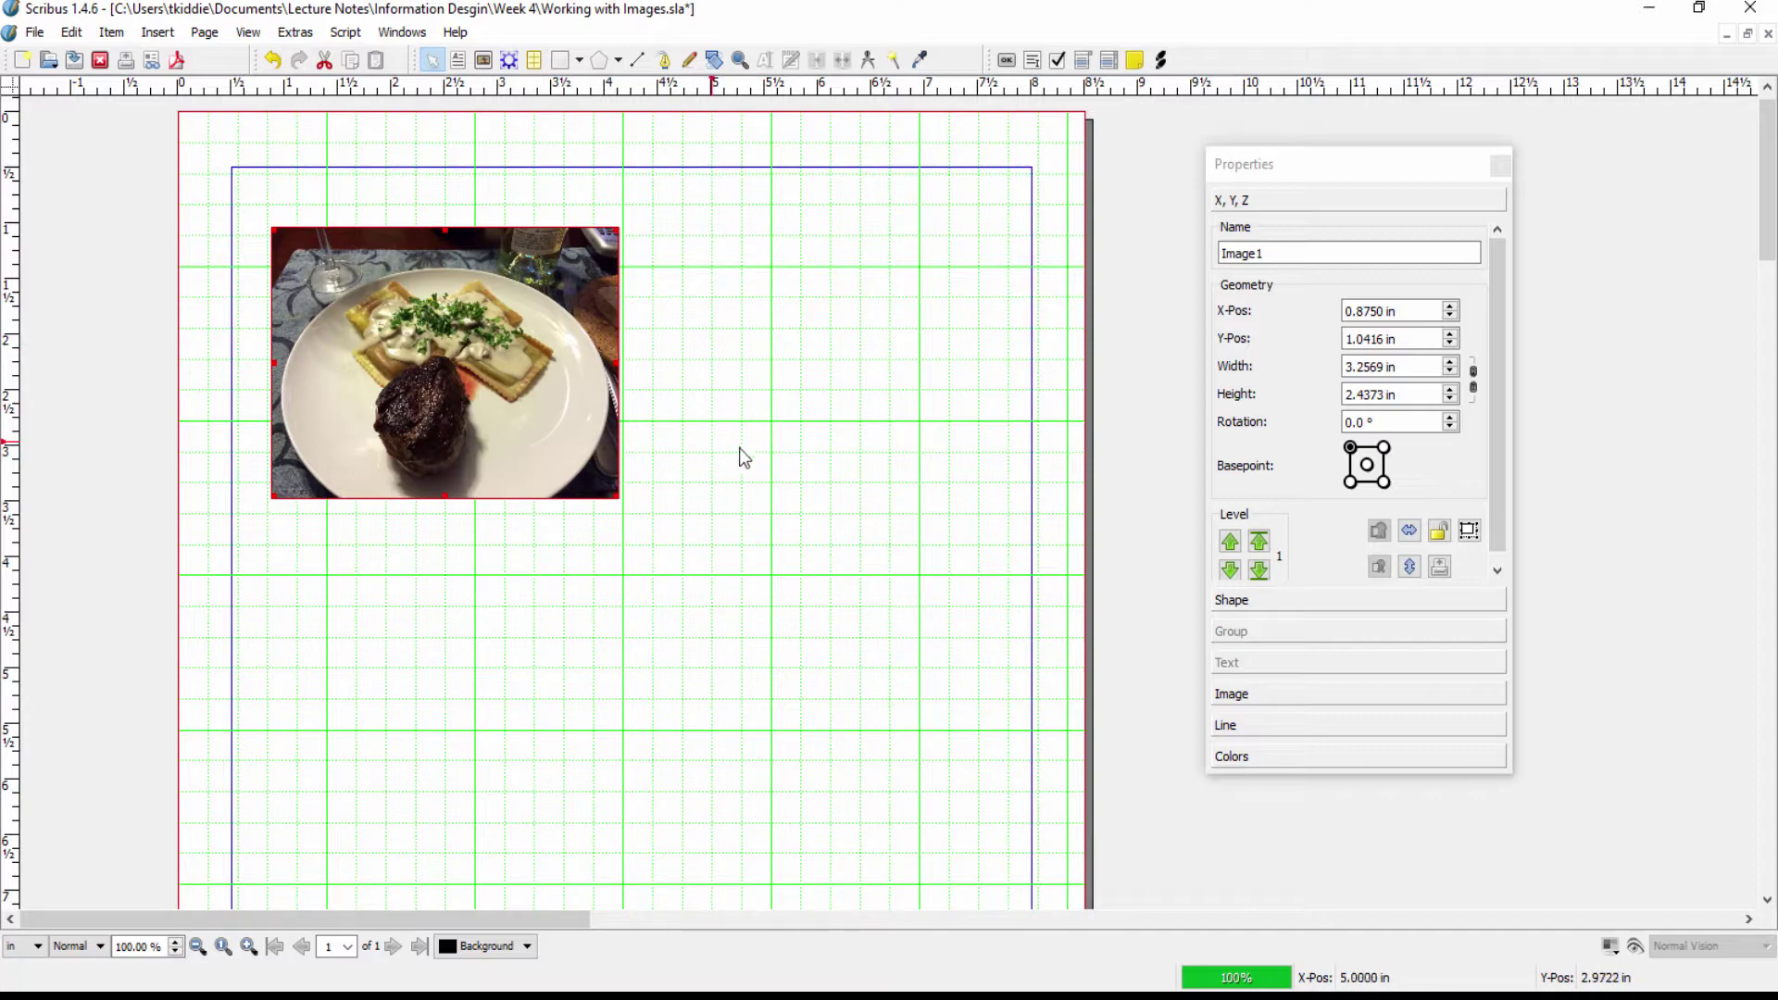
Fit the photo to fill its frame and switch the basepoint to the bottom-right corner.
right_click(535, 385)
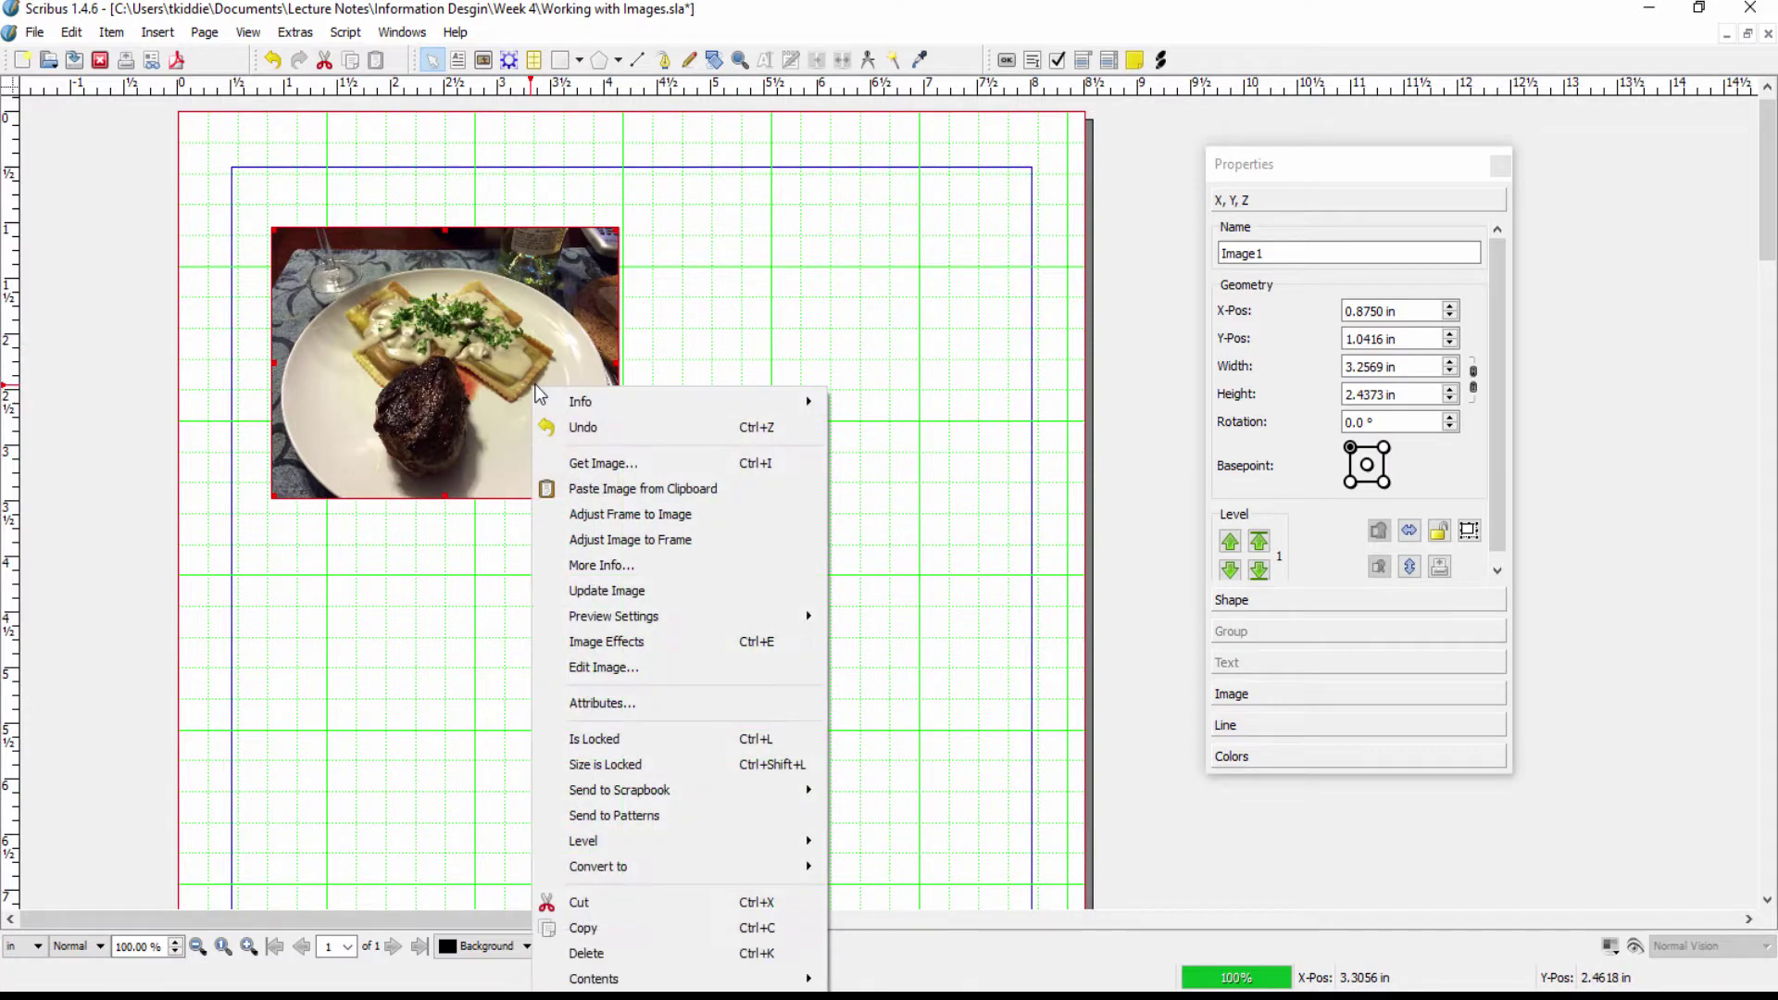
click(645, 543)
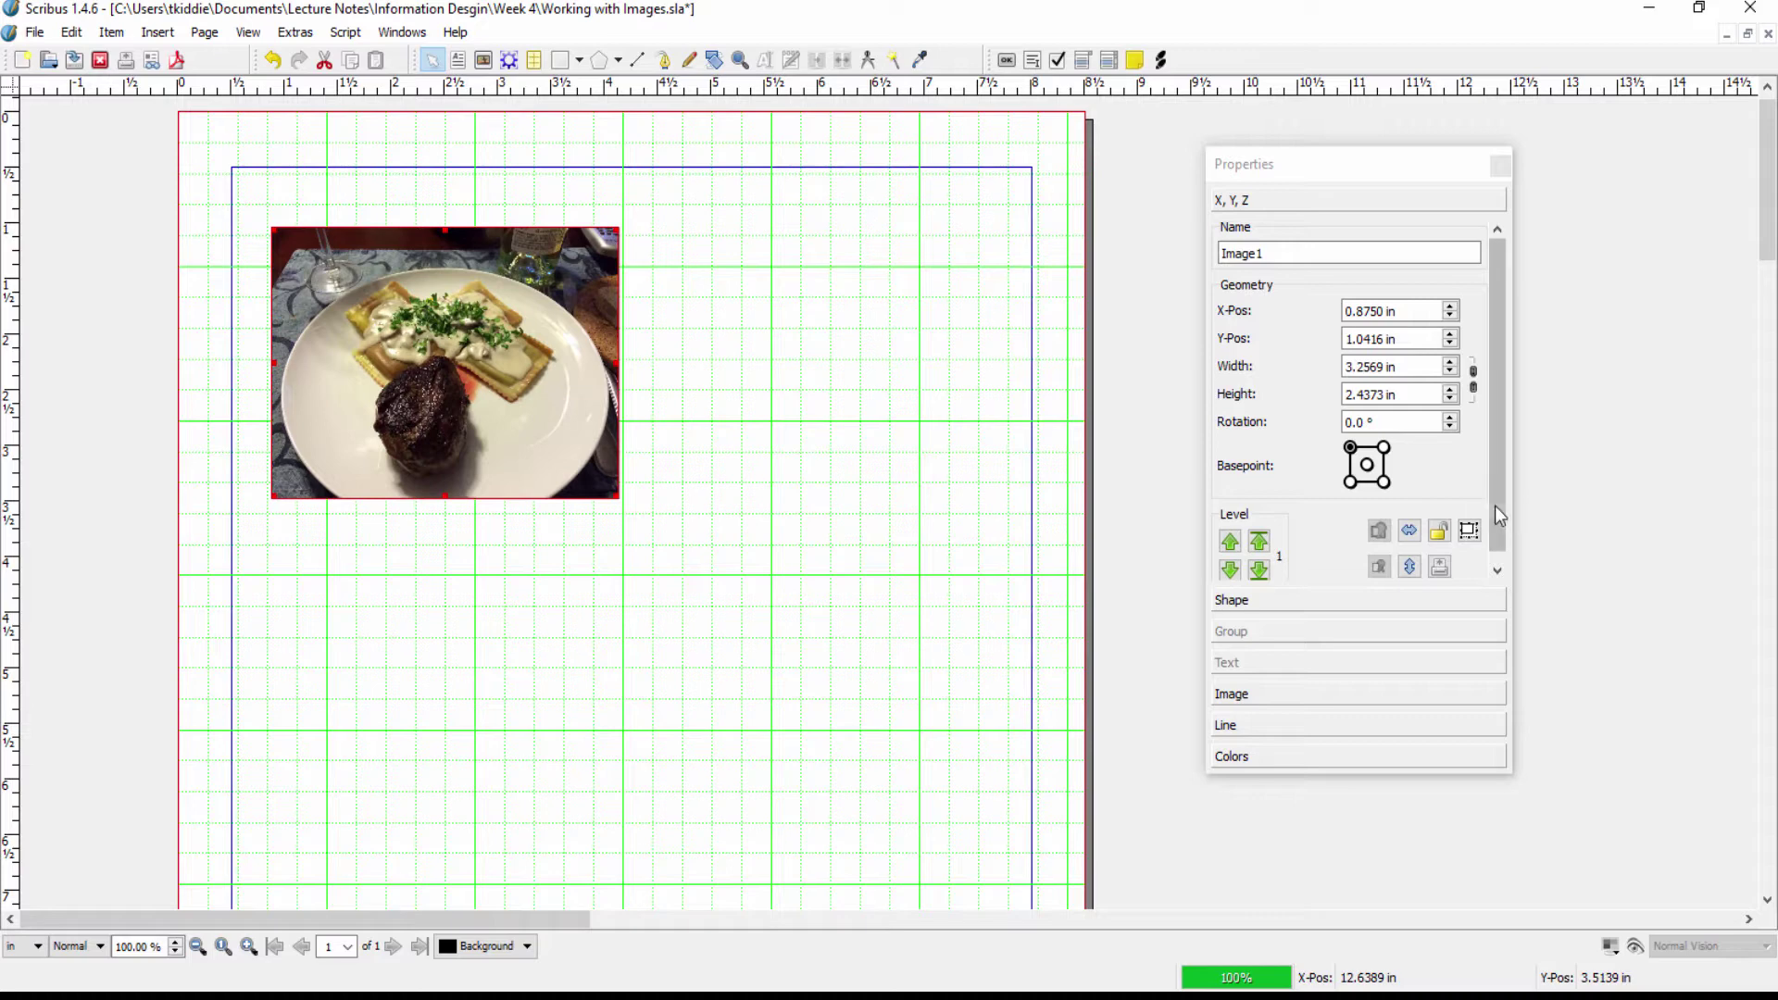
click(1385, 483)
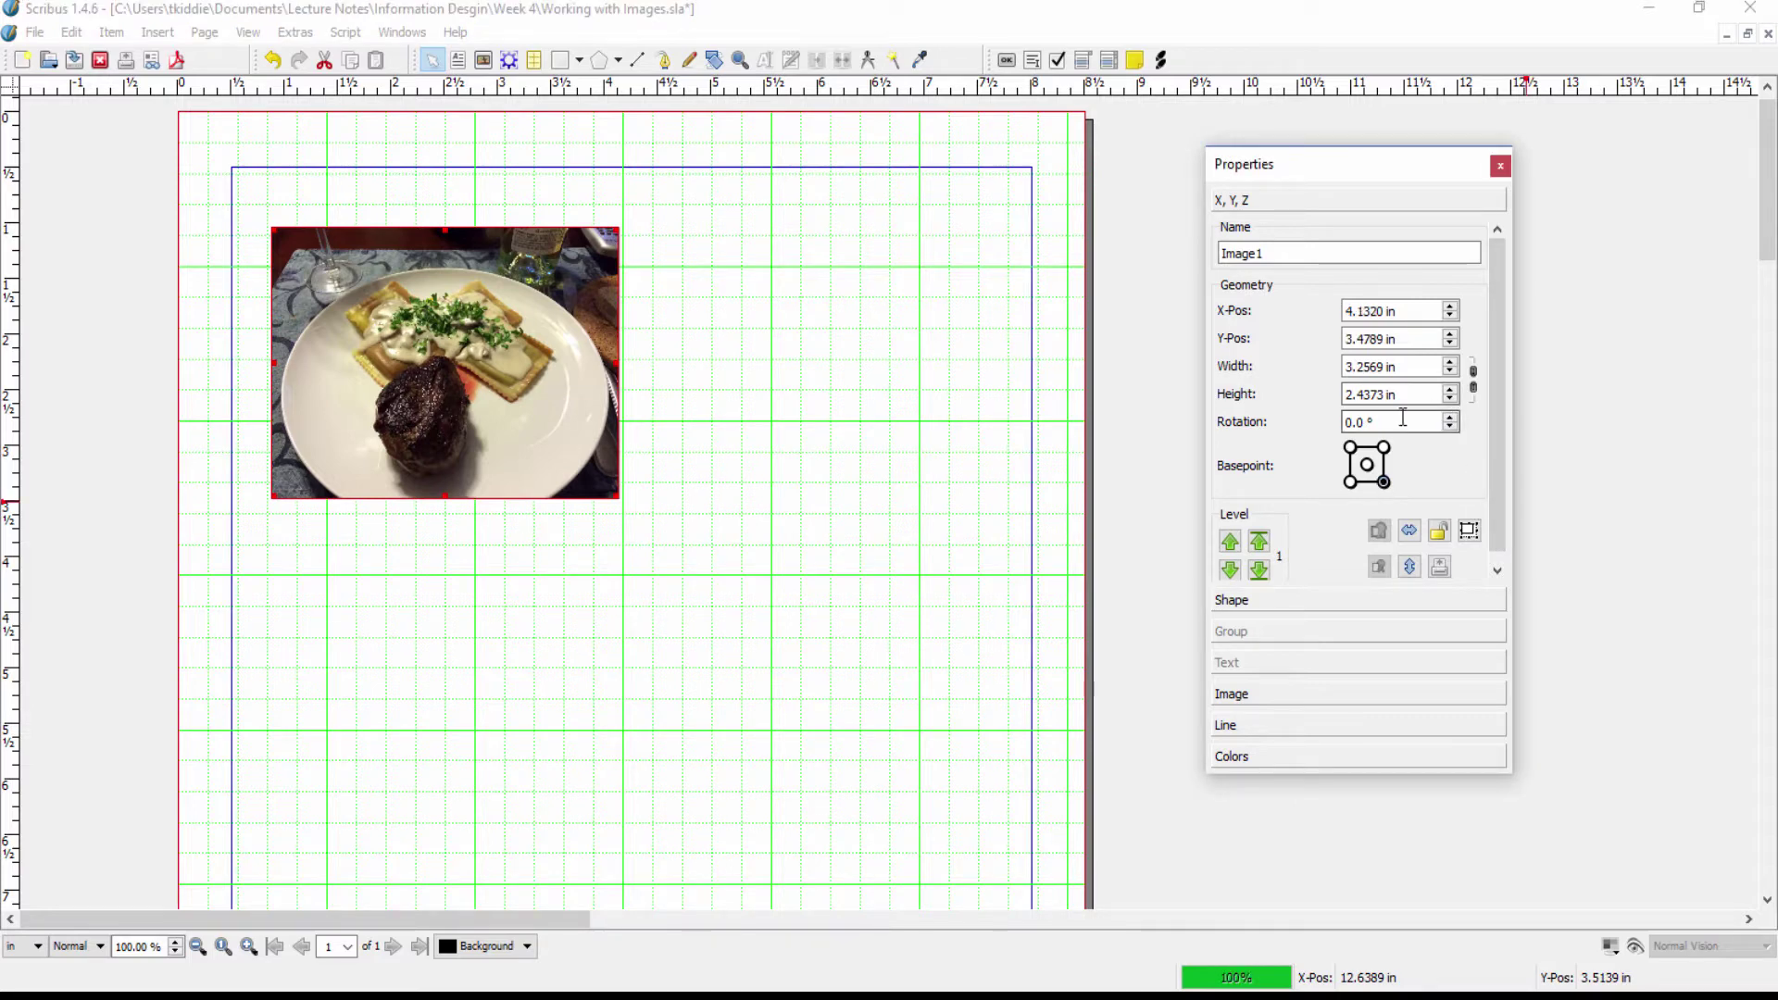
Keep rotation at 0° and drag the frame back near the top-left, at X 4.3681, Y 3.4511 in.
click(1450, 427)
drag(525, 380, 609, 564)
click(1383, 481)
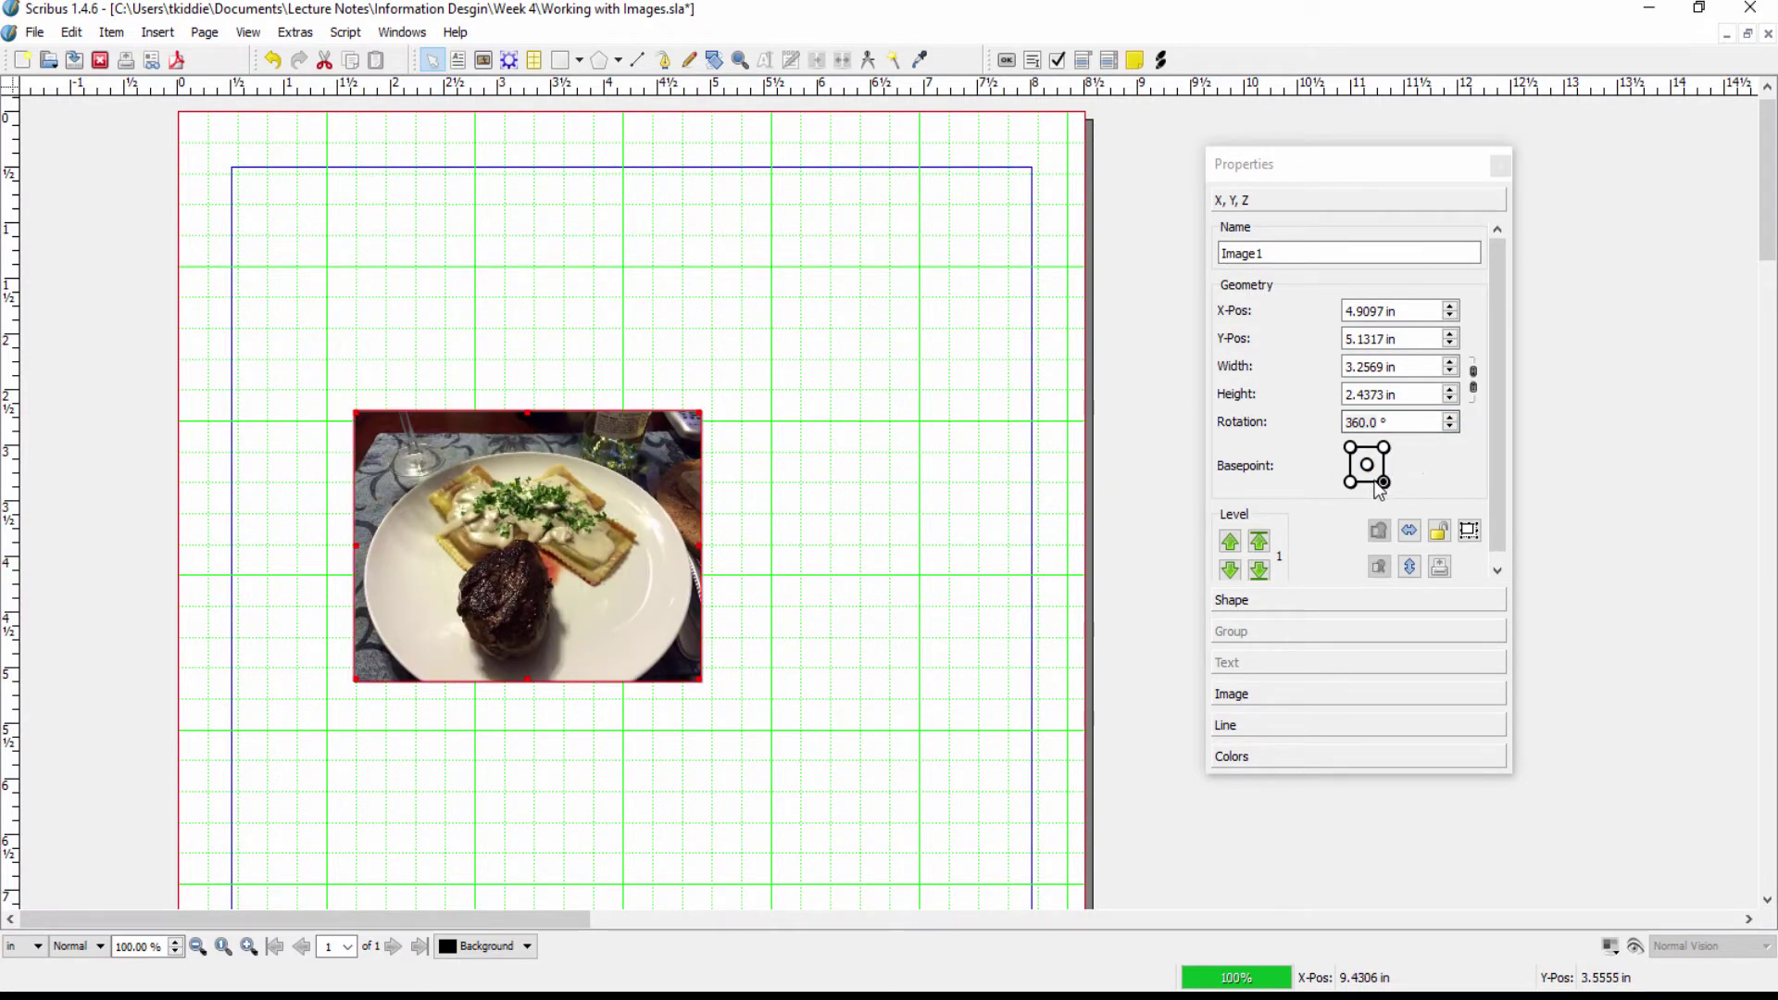
click(1450, 425)
drag(568, 520, 510, 337)
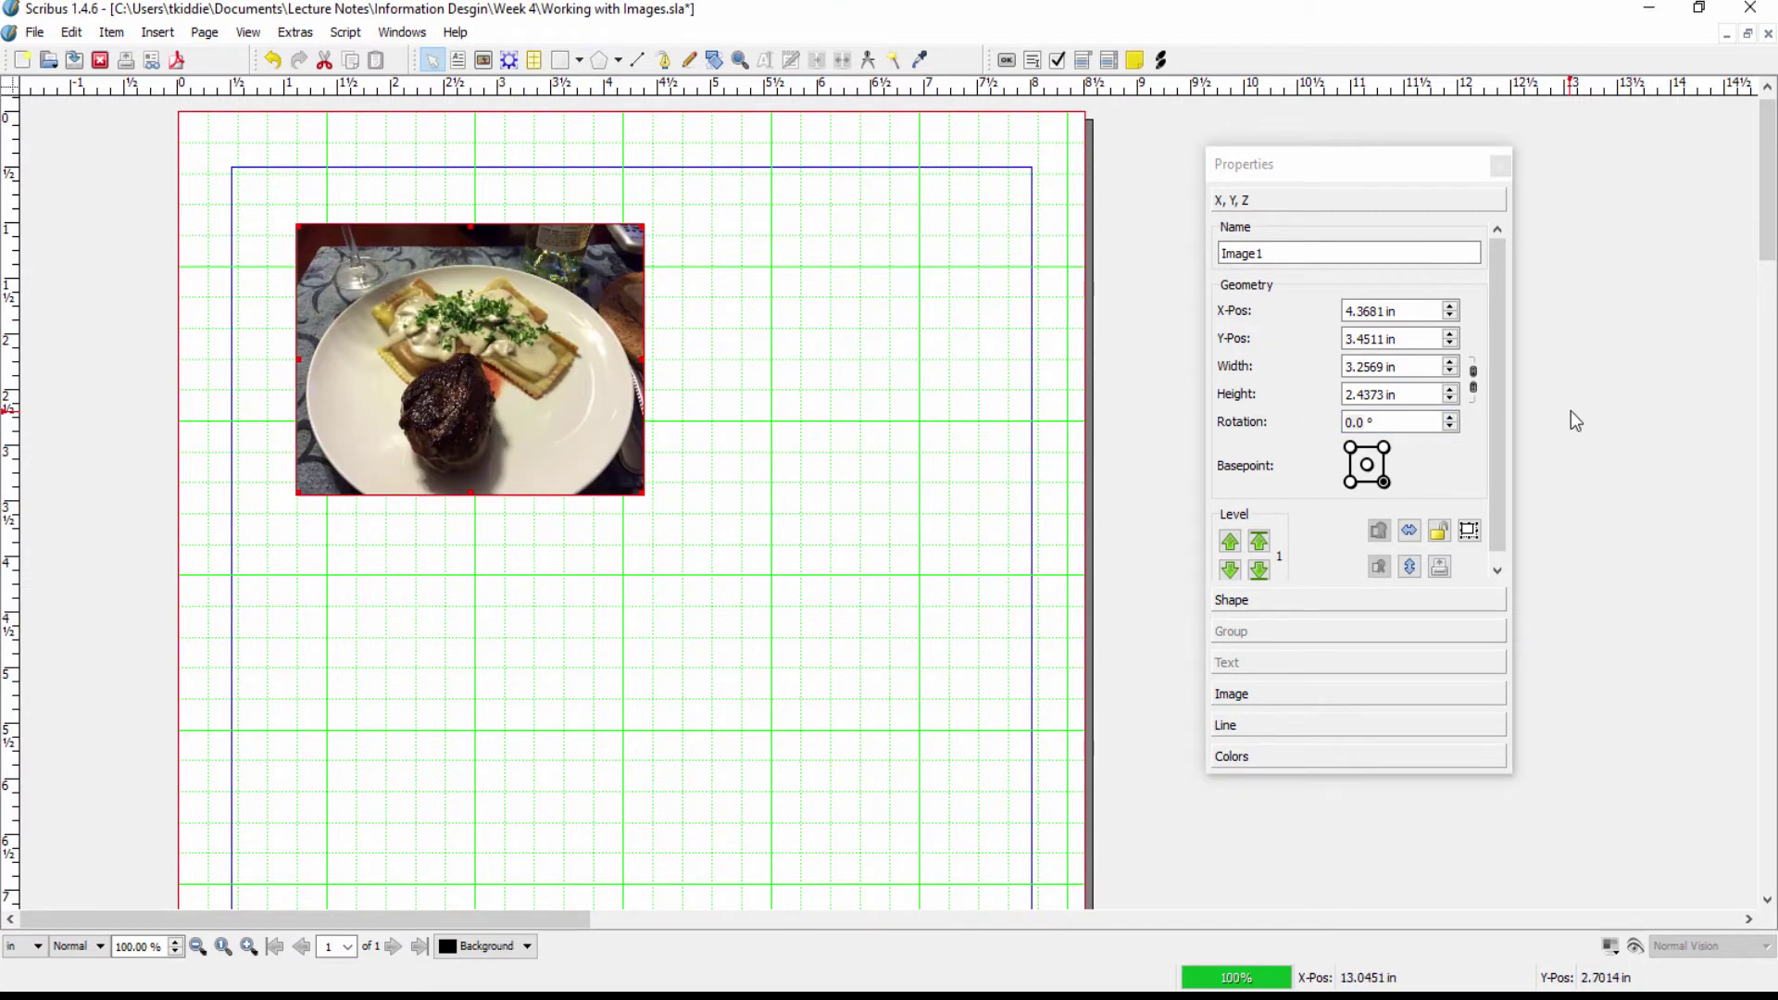